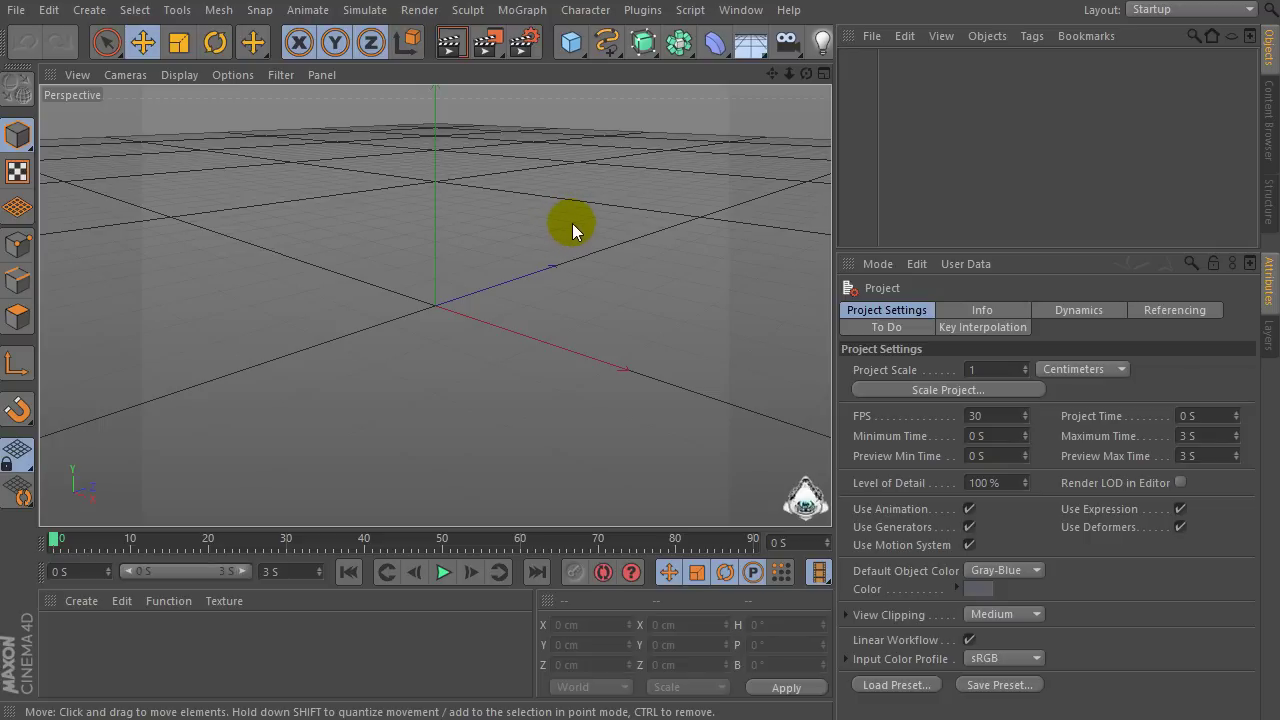
Add a Platonic object to the scene and set its segments to 10.
left_click(571, 42)
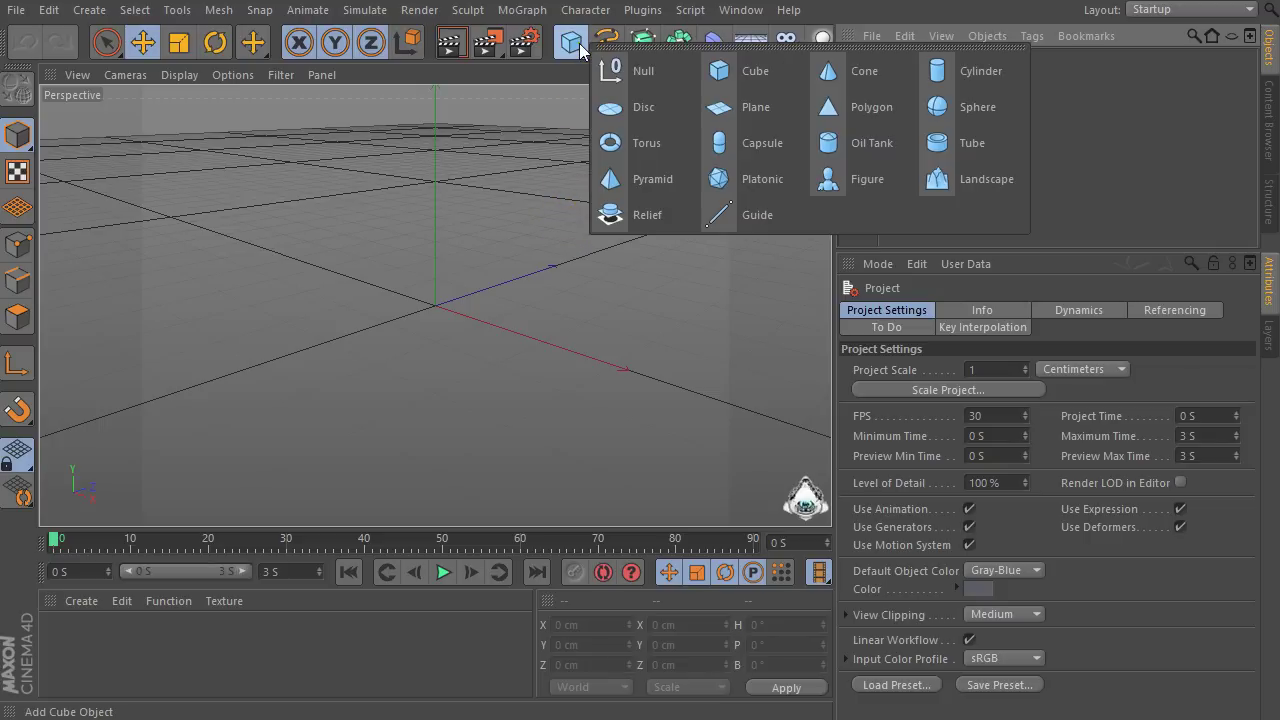
left_click(742, 182)
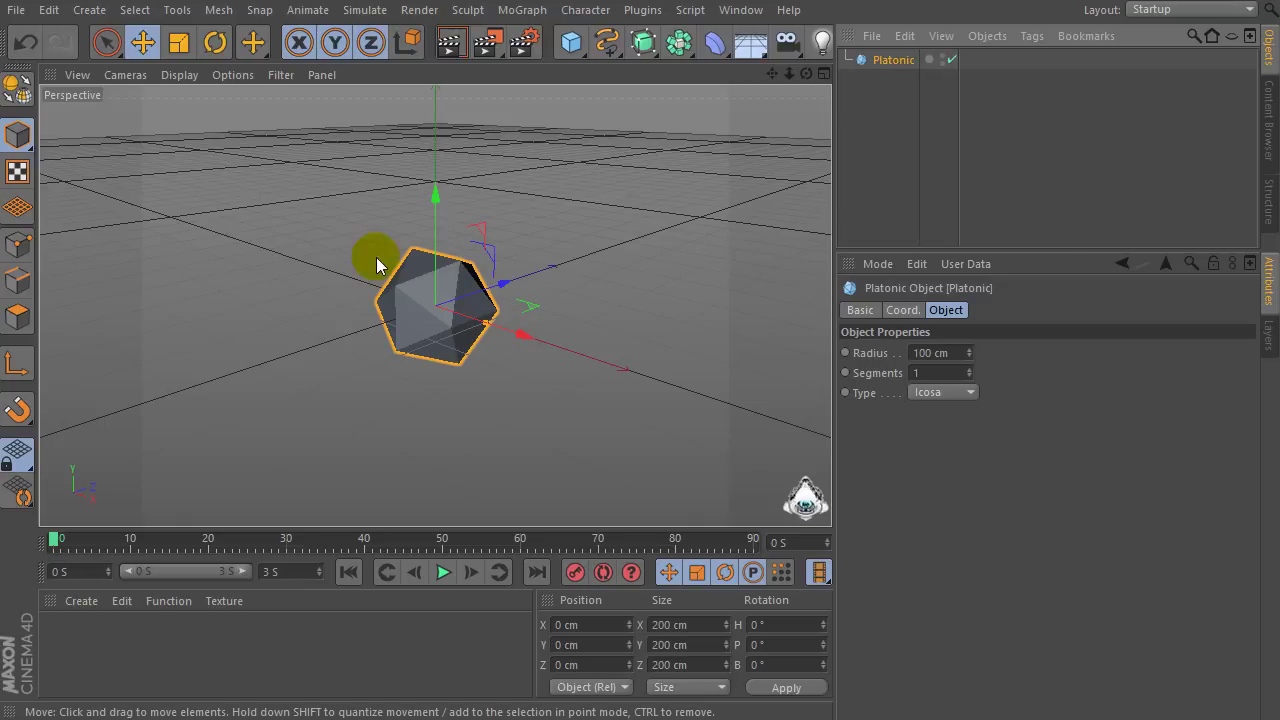
scroll(457, 316, "up", 4)
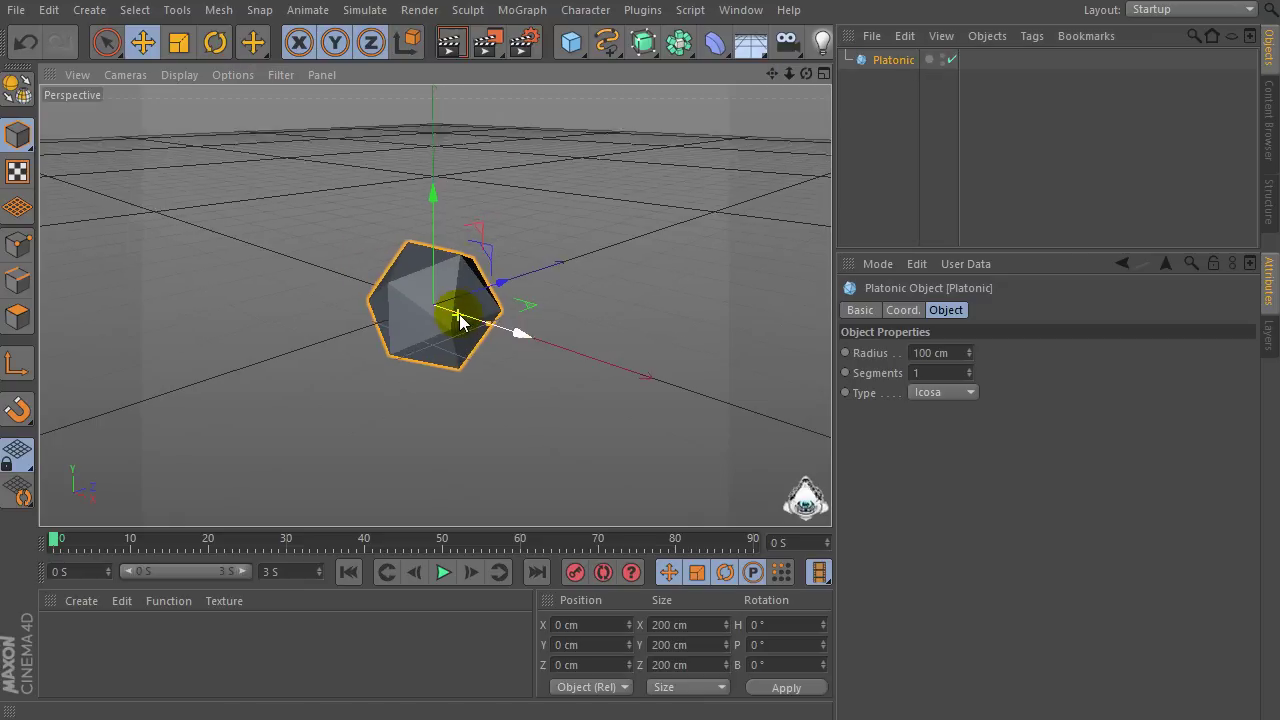
left_click(958, 353)
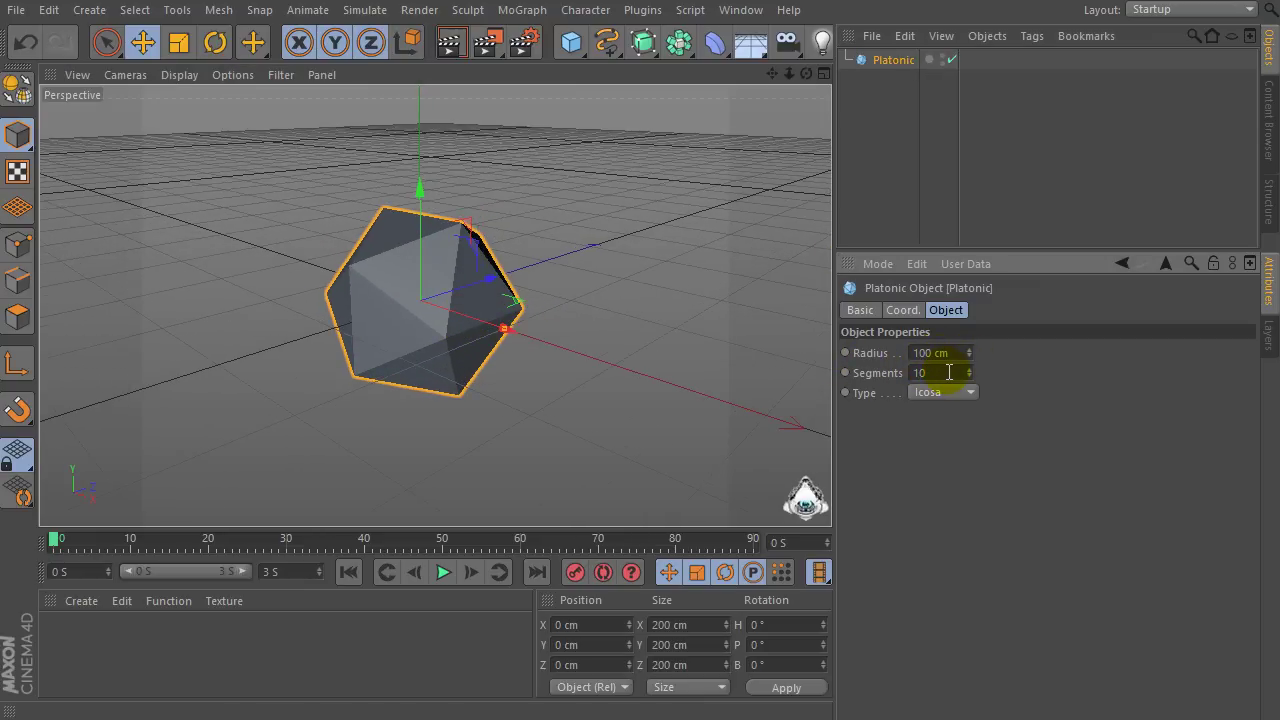
Add an Atom Array generator and make the Platonic object its child.
left_click(897, 70)
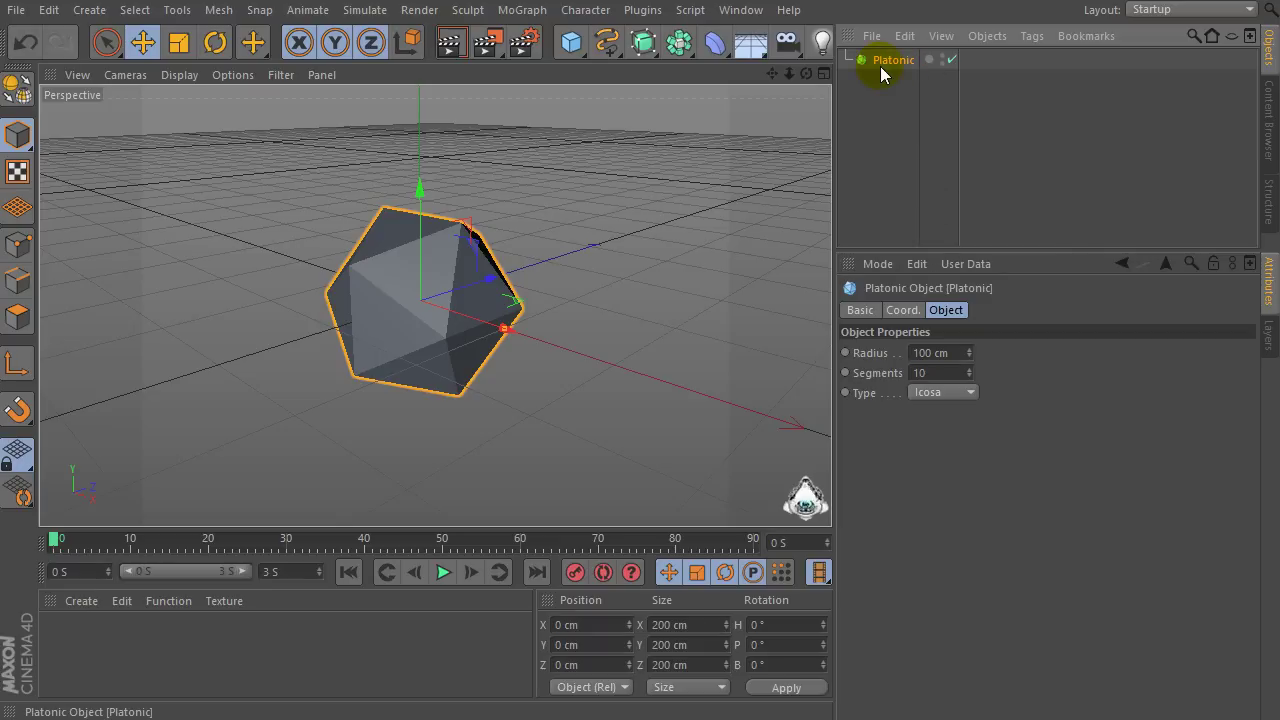
left_click(684, 44)
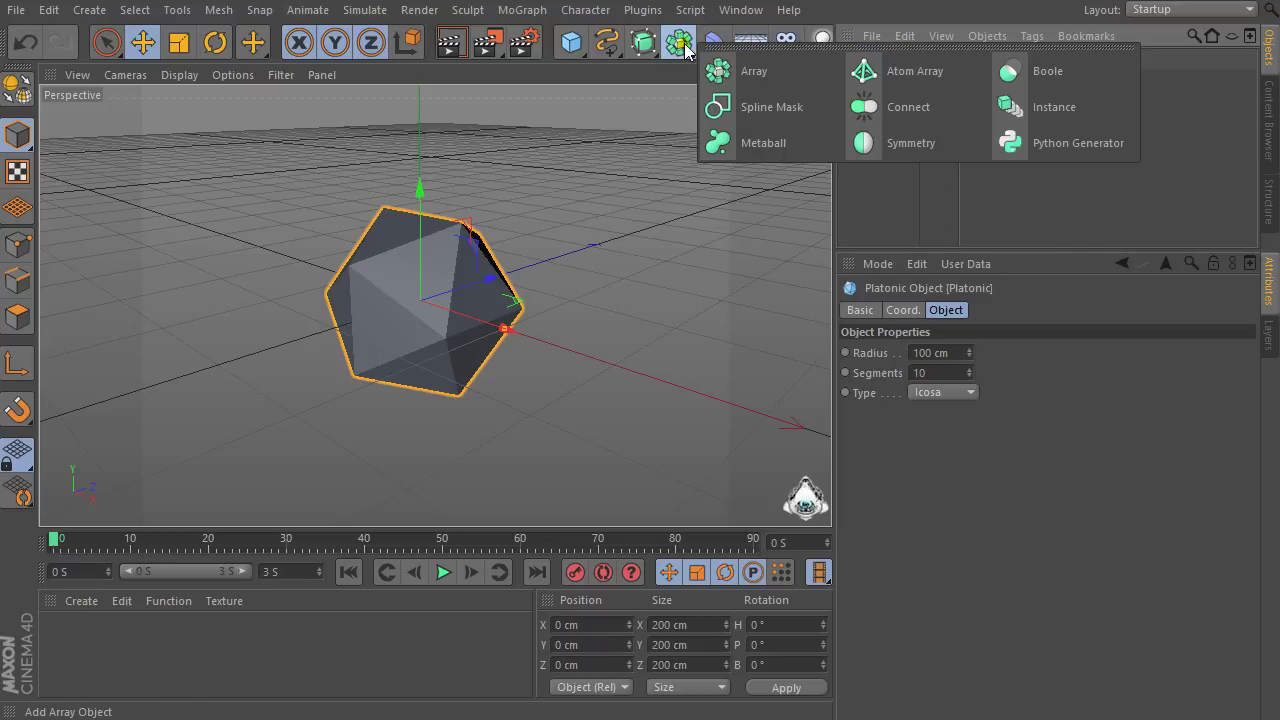
left_click(934, 76)
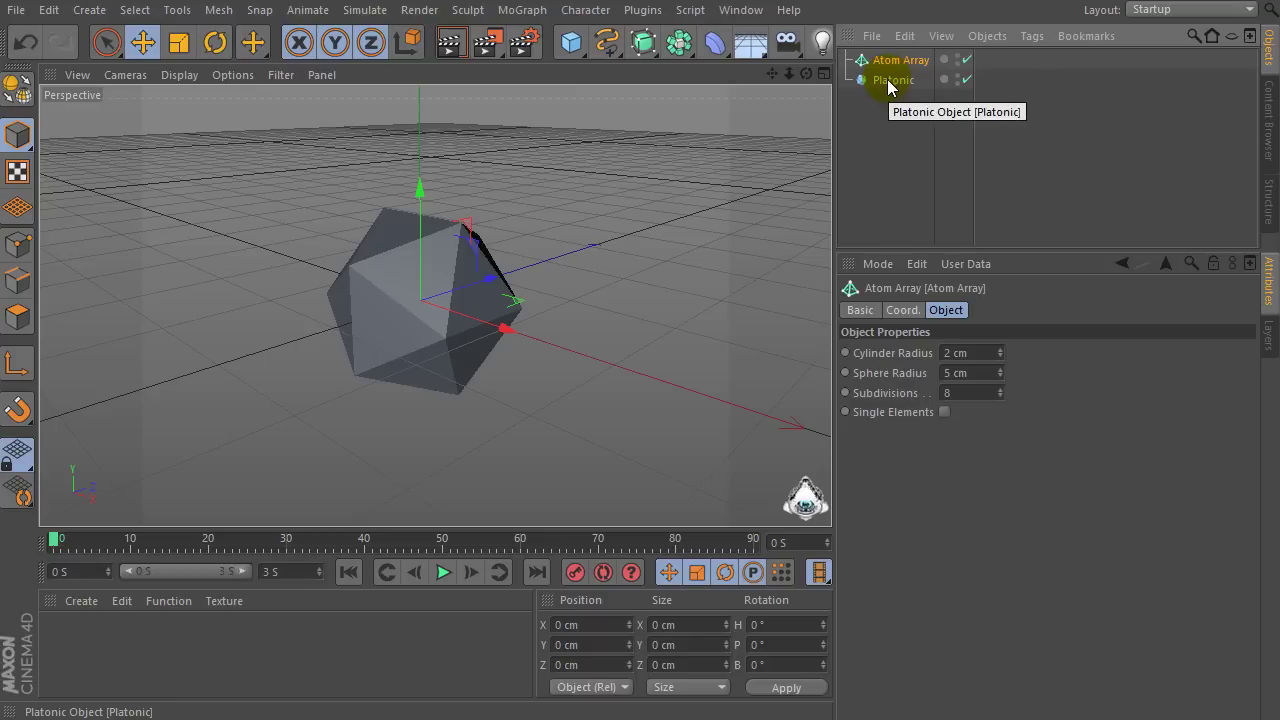
left_click_drag(893, 86, 902, 60)
left_click(884, 78)
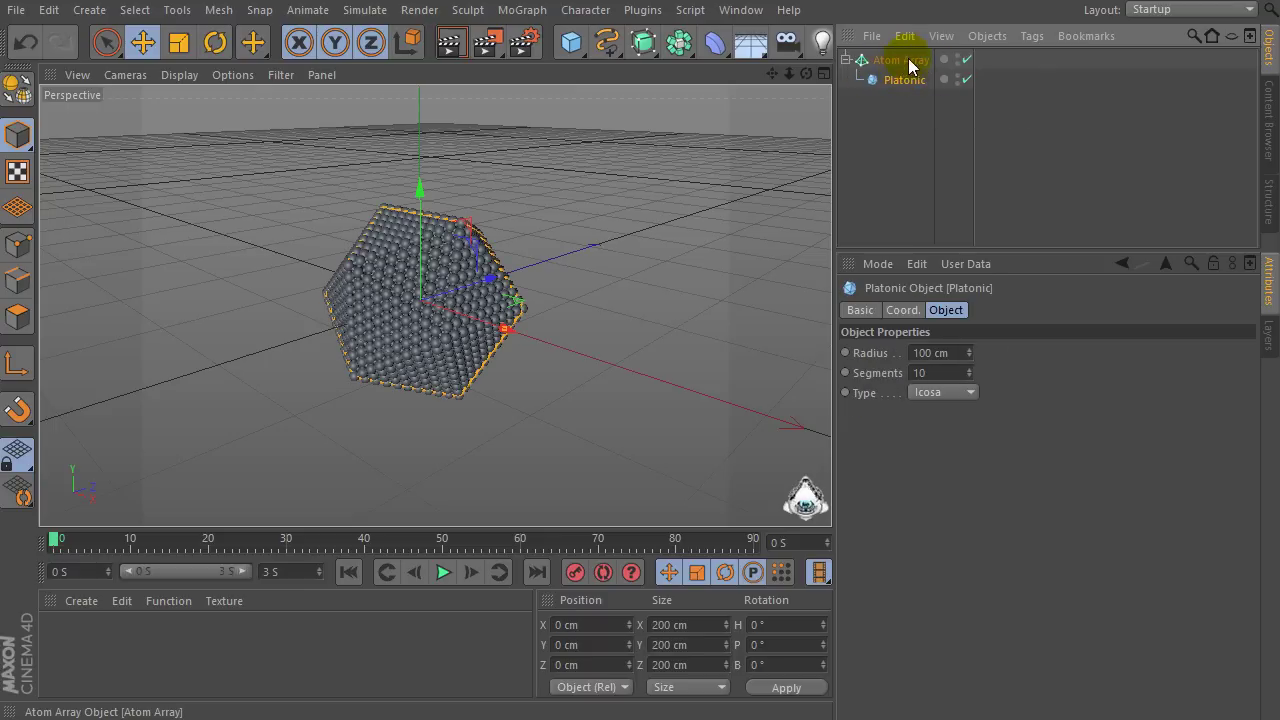
Set the Atom Array's cylinder radius and sphere radius to 0.5 cm each and its subdivisions to 7.
left_click(887, 63)
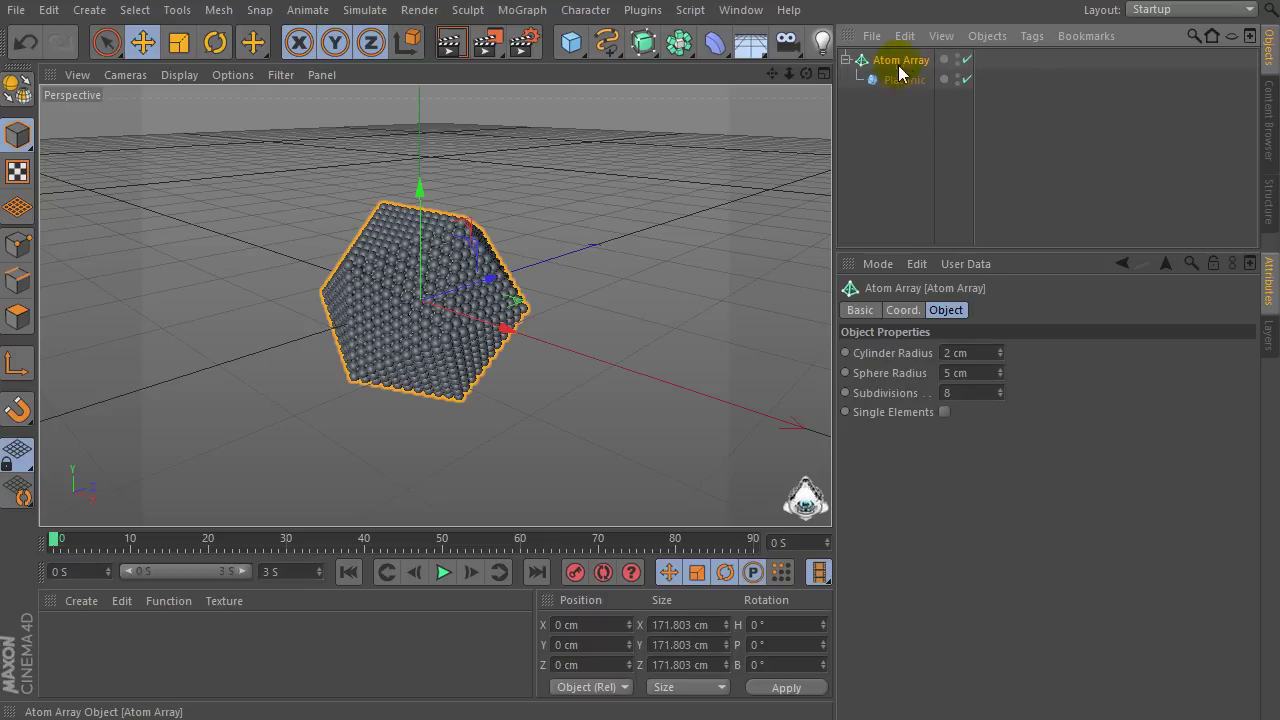
double_click(960, 353)
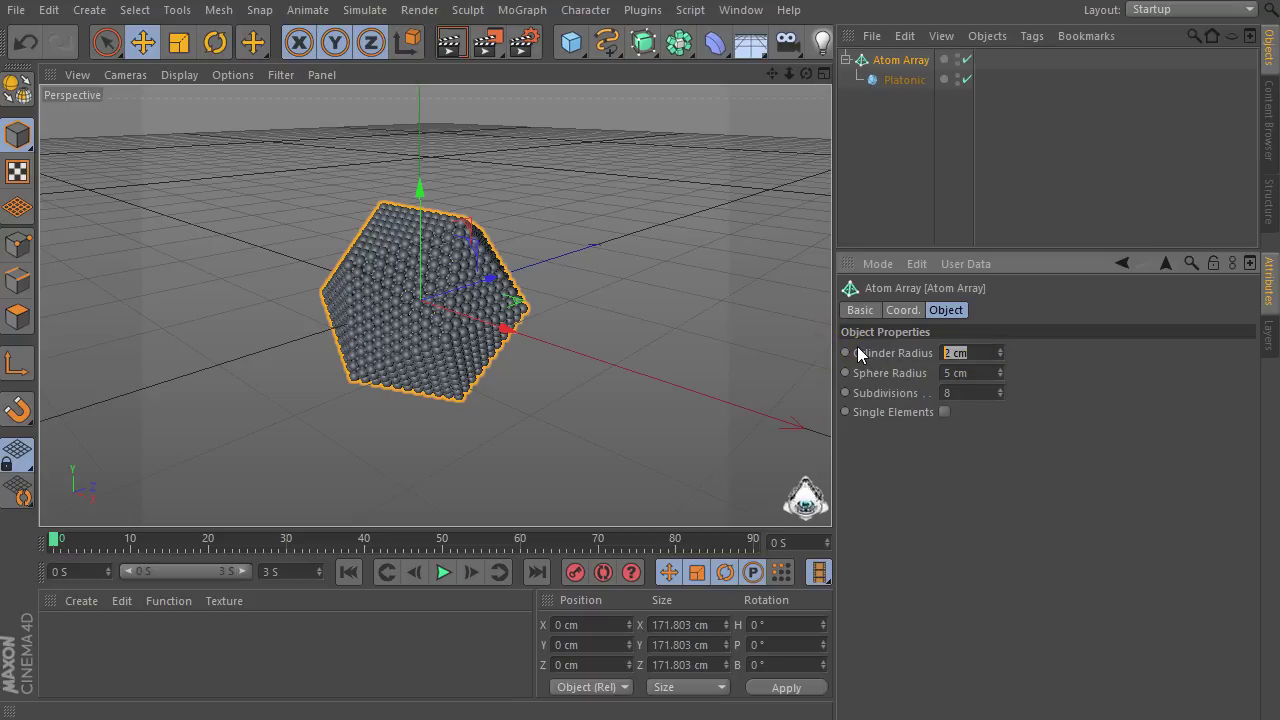
type("0.5")
left_click_drag(912, 372, 840, 364)
type("0.5")
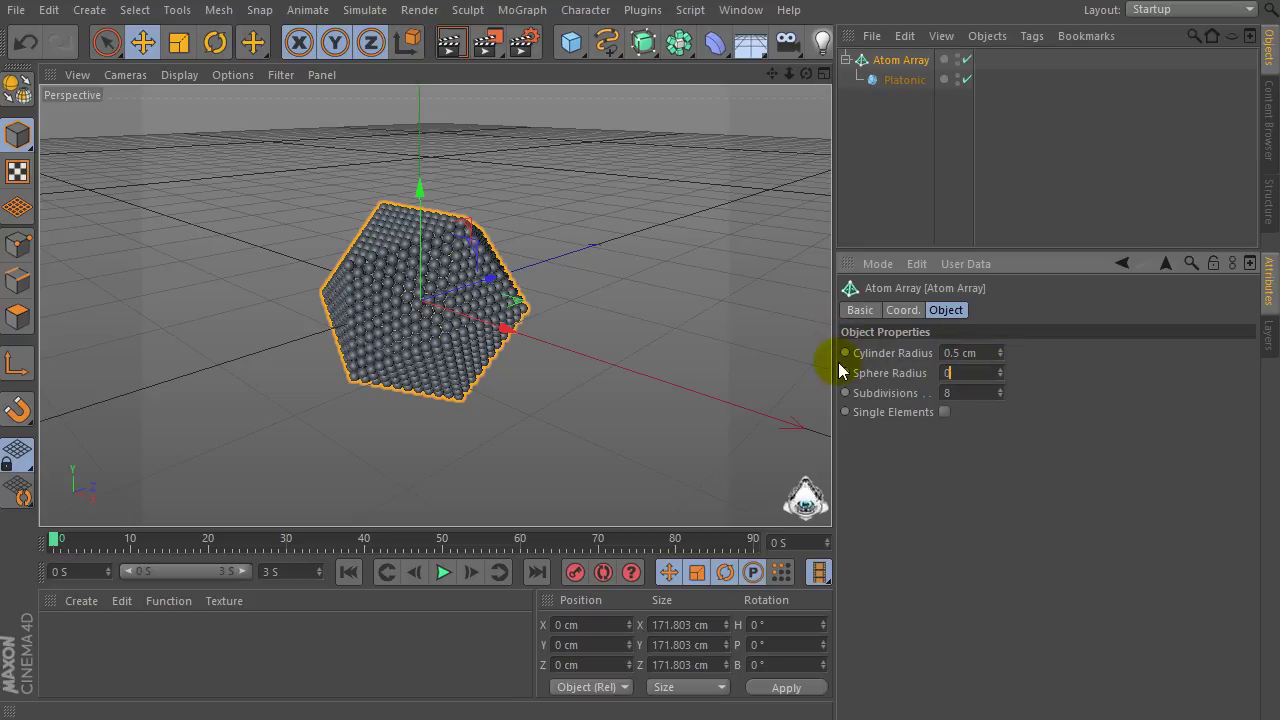
left_click_drag(966, 391, 898, 393)
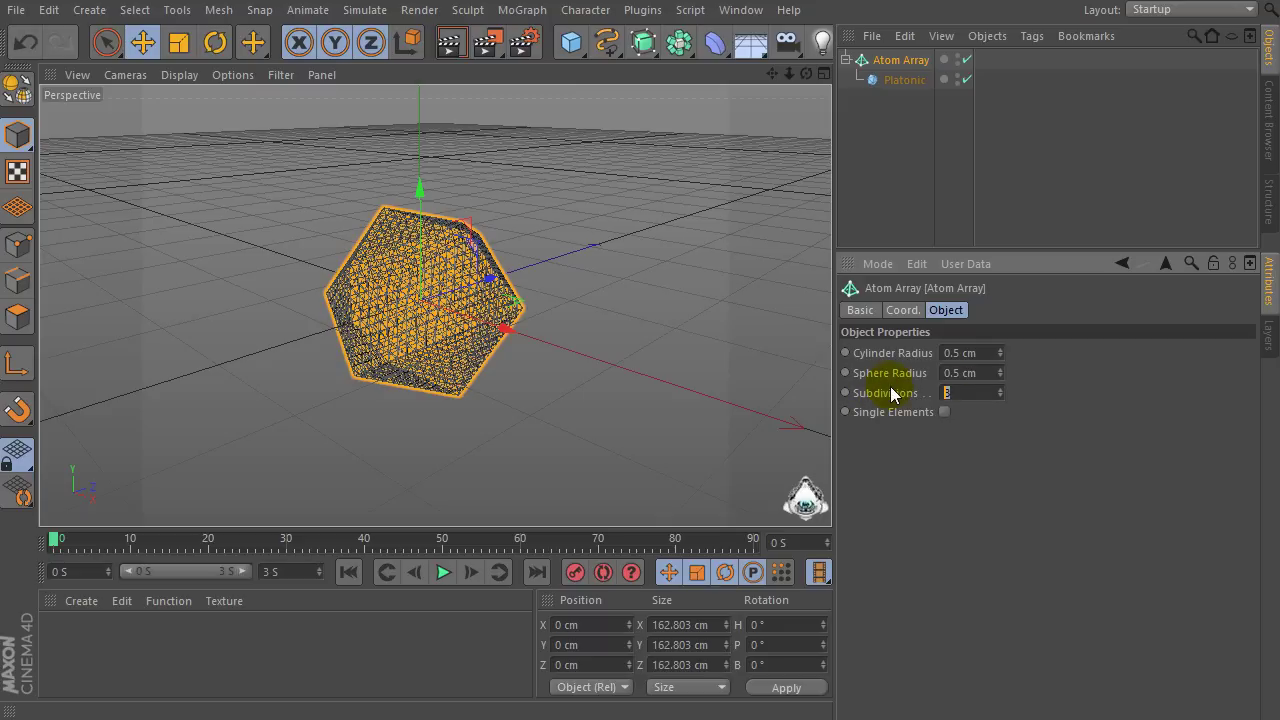
type("7")
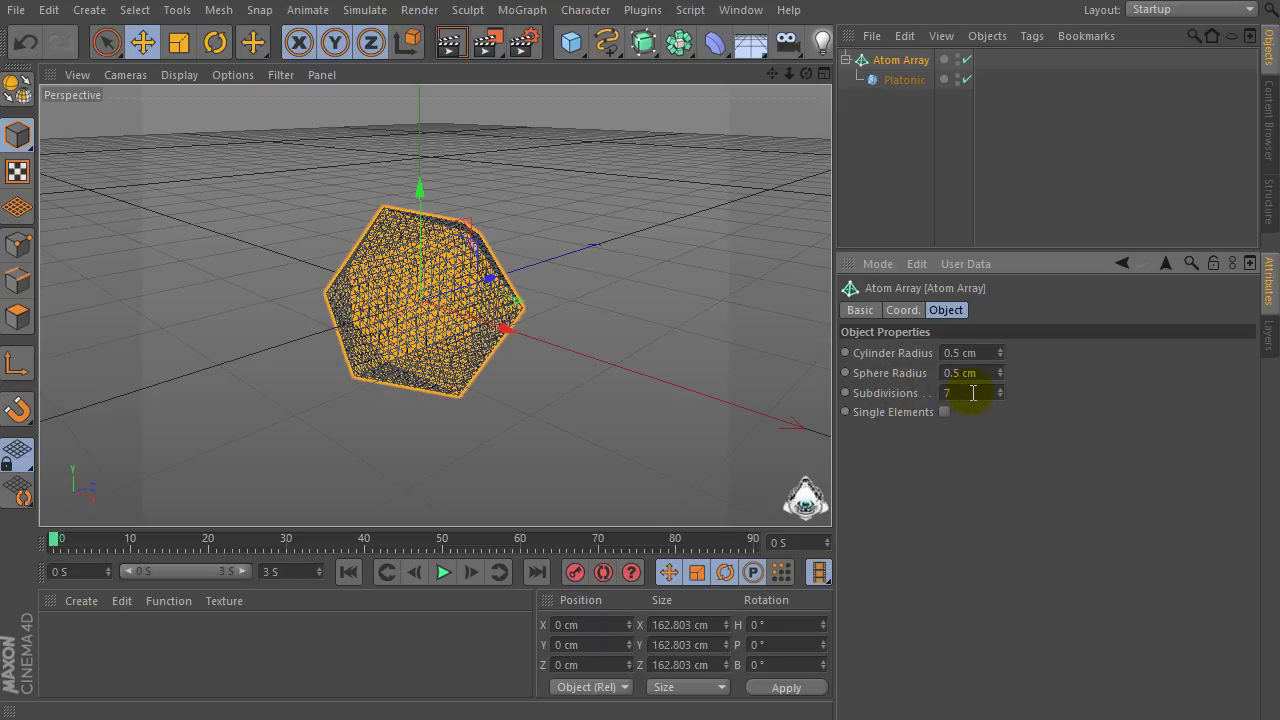
left_click_drag(978, 353, 877, 358)
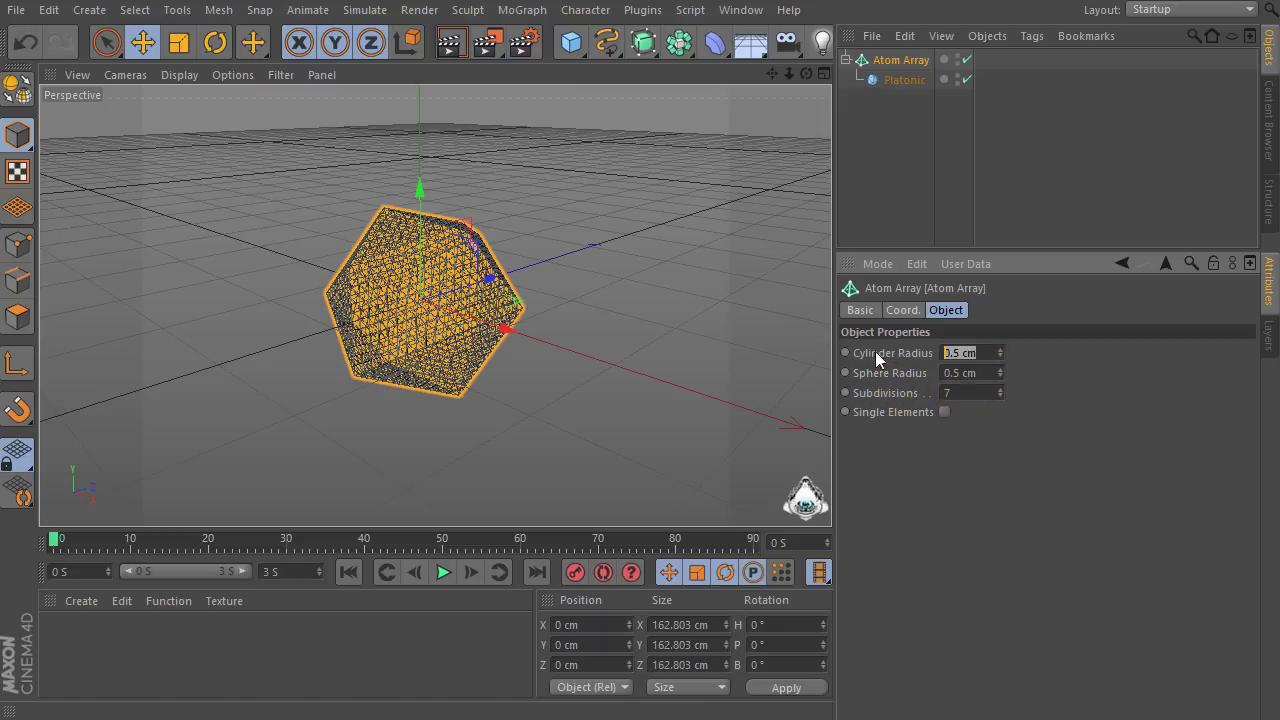
left_click_drag(789, 73, 530, 466)
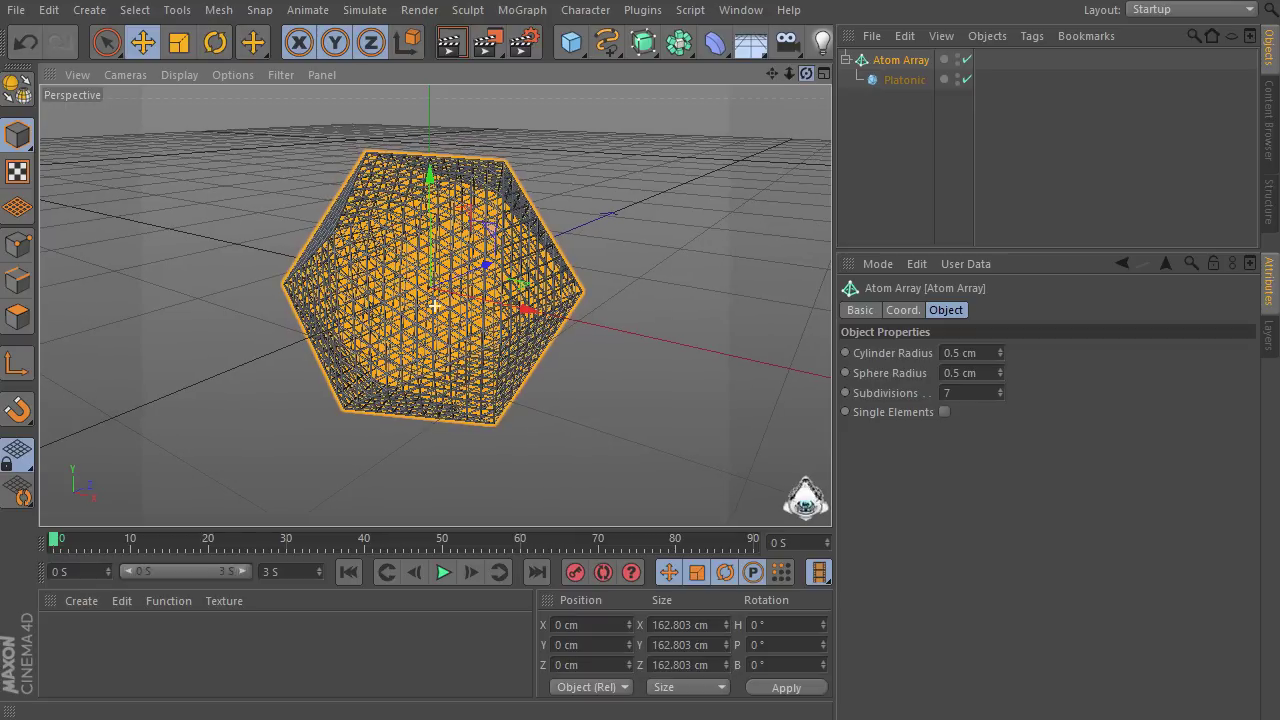
Add a second Platonic object outside the Atom Array, at the same centre as the wireframe.
left_click(888, 82)
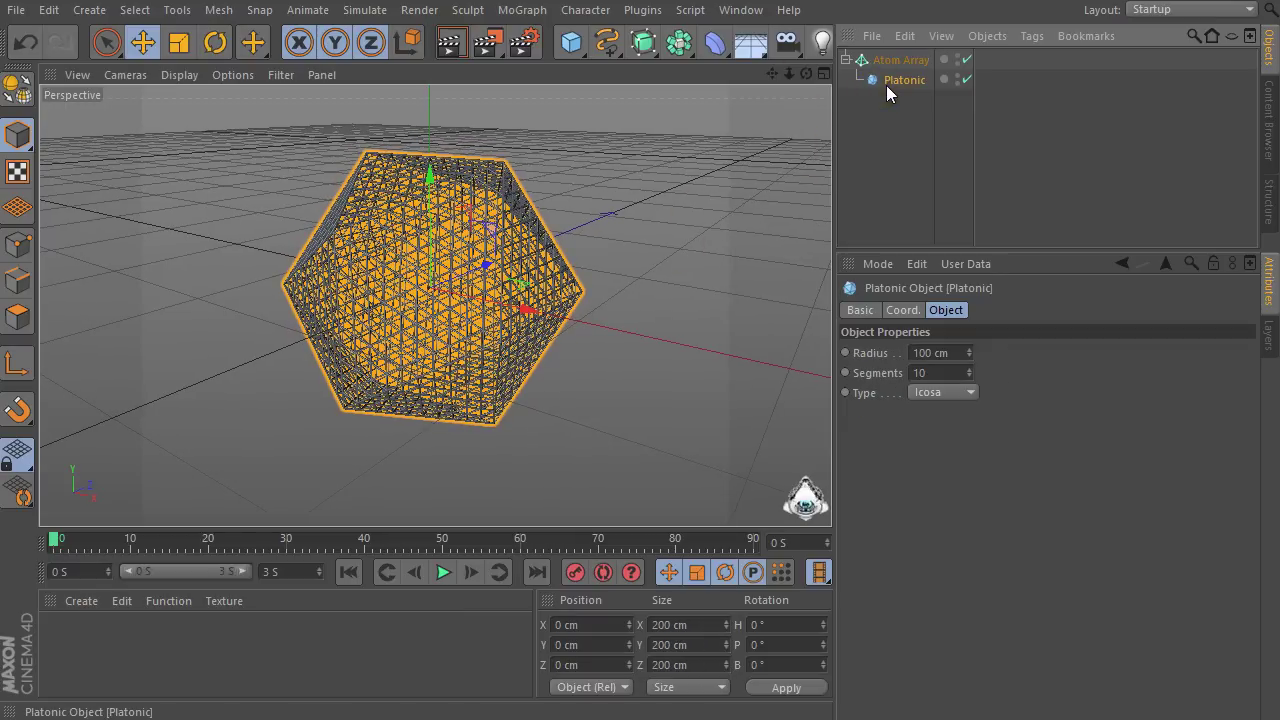
left_click(897, 61)
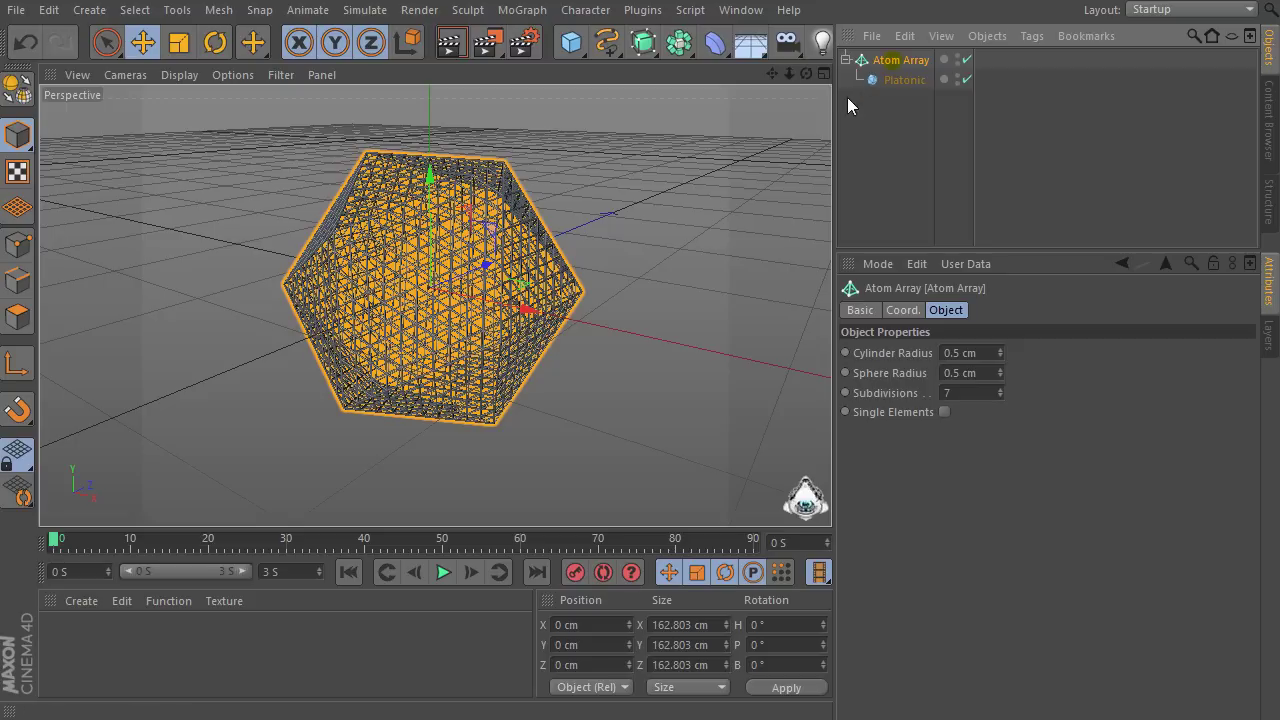
left_click(574, 45)
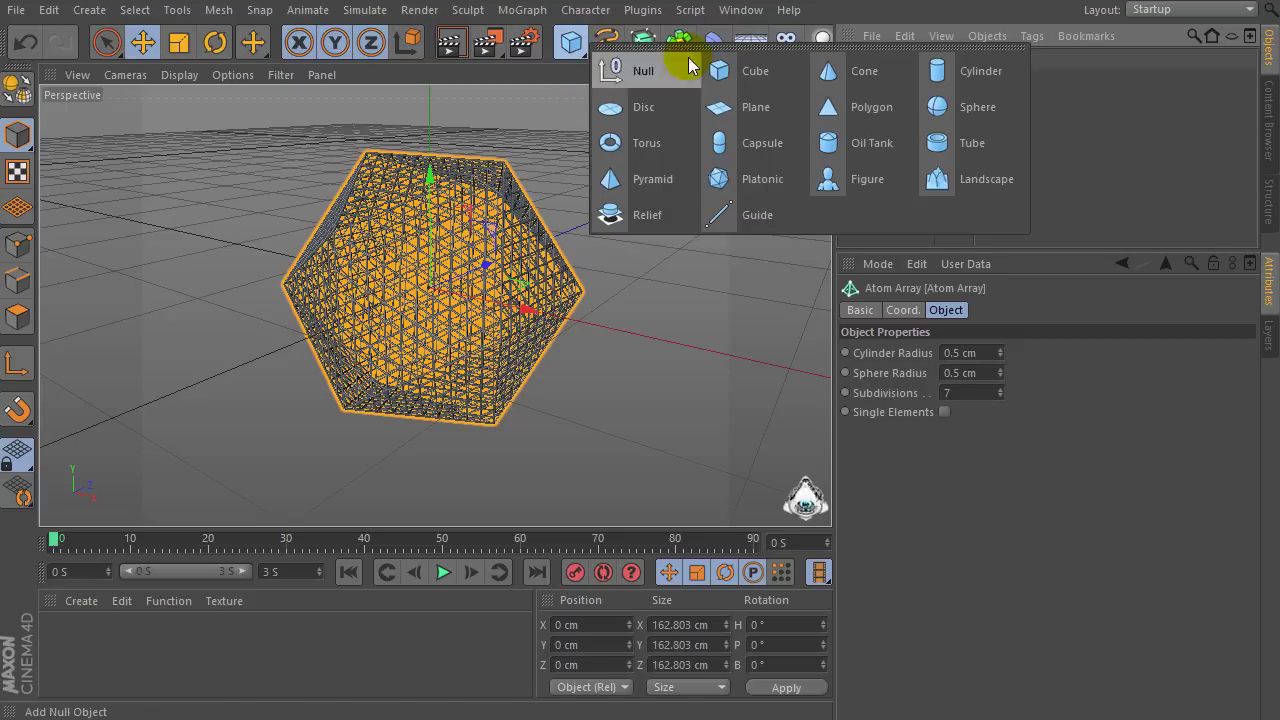
left_click(752, 182)
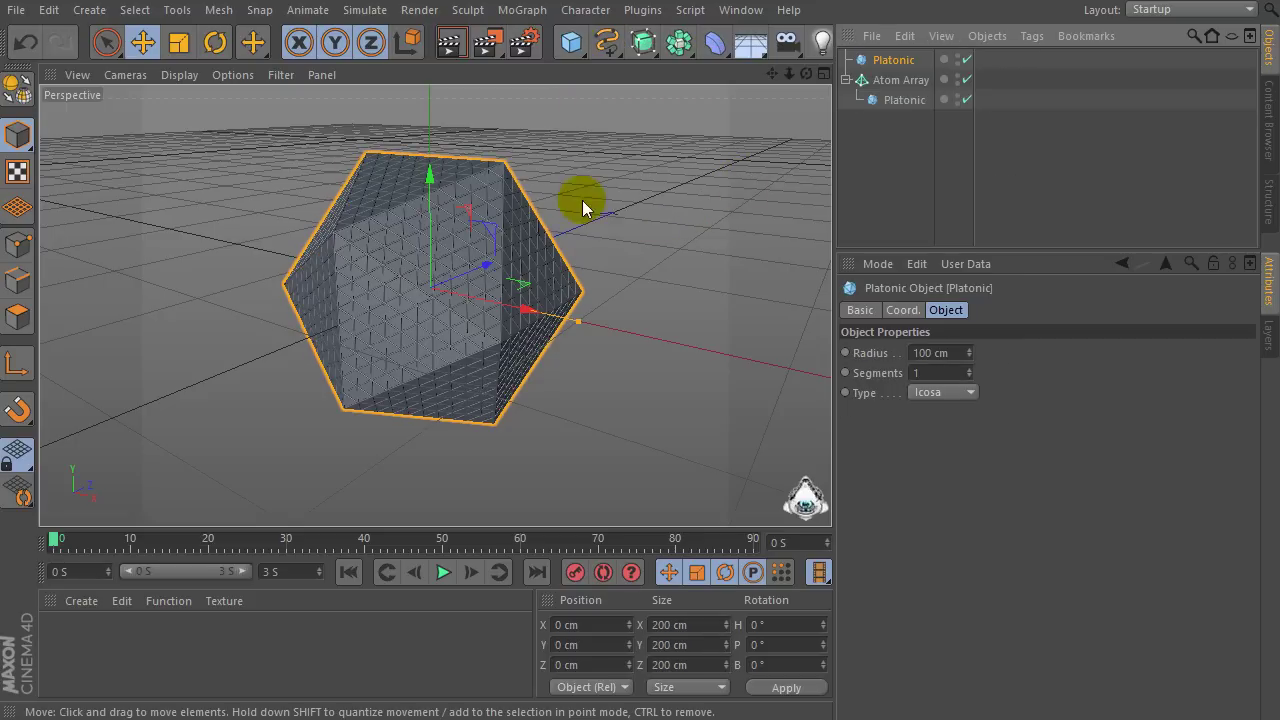
left_click_drag(806, 74, 776, 90)
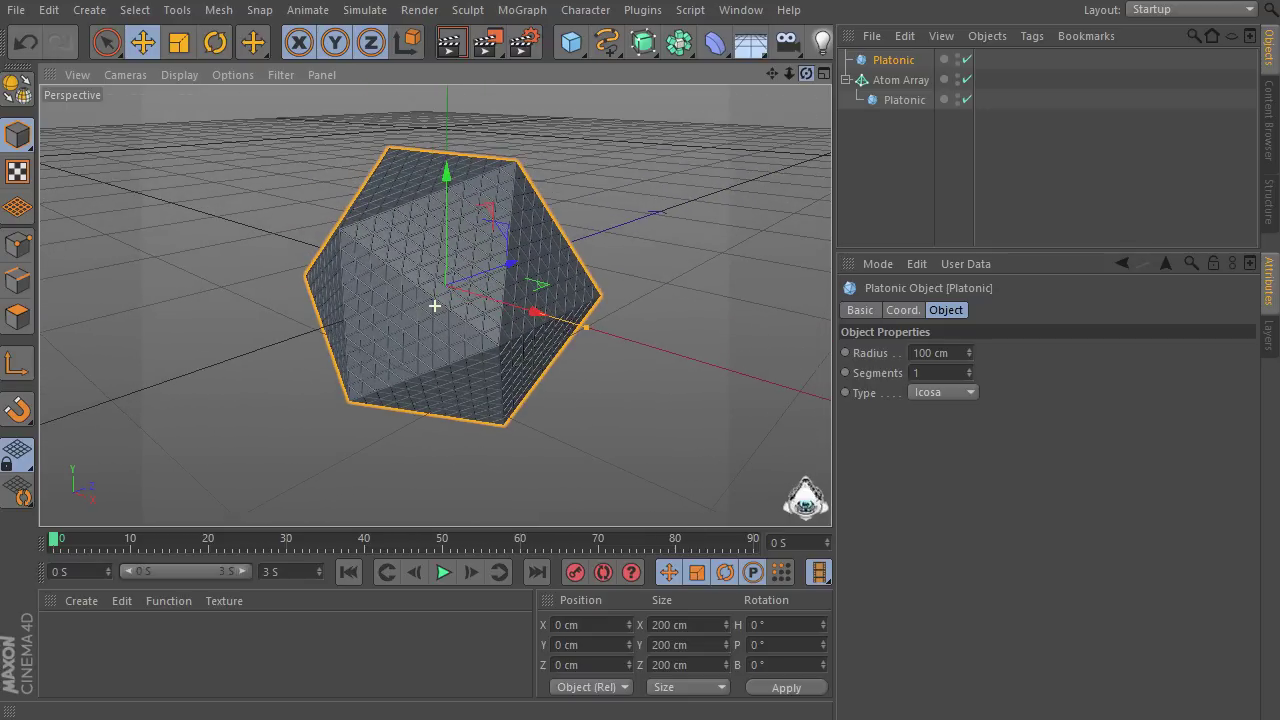
Add a PolyFX object and make it a child of the Platonic inside the Atom Array.
left_click(898, 84)
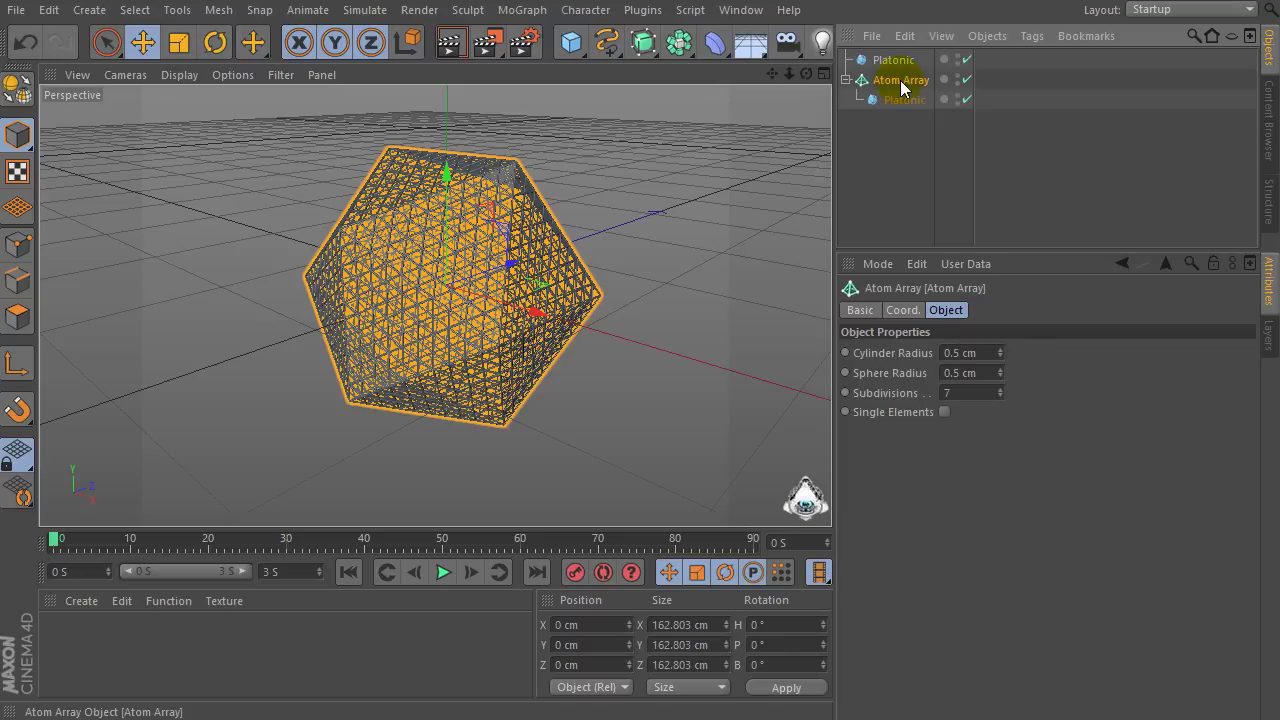
left_click(524, 10)
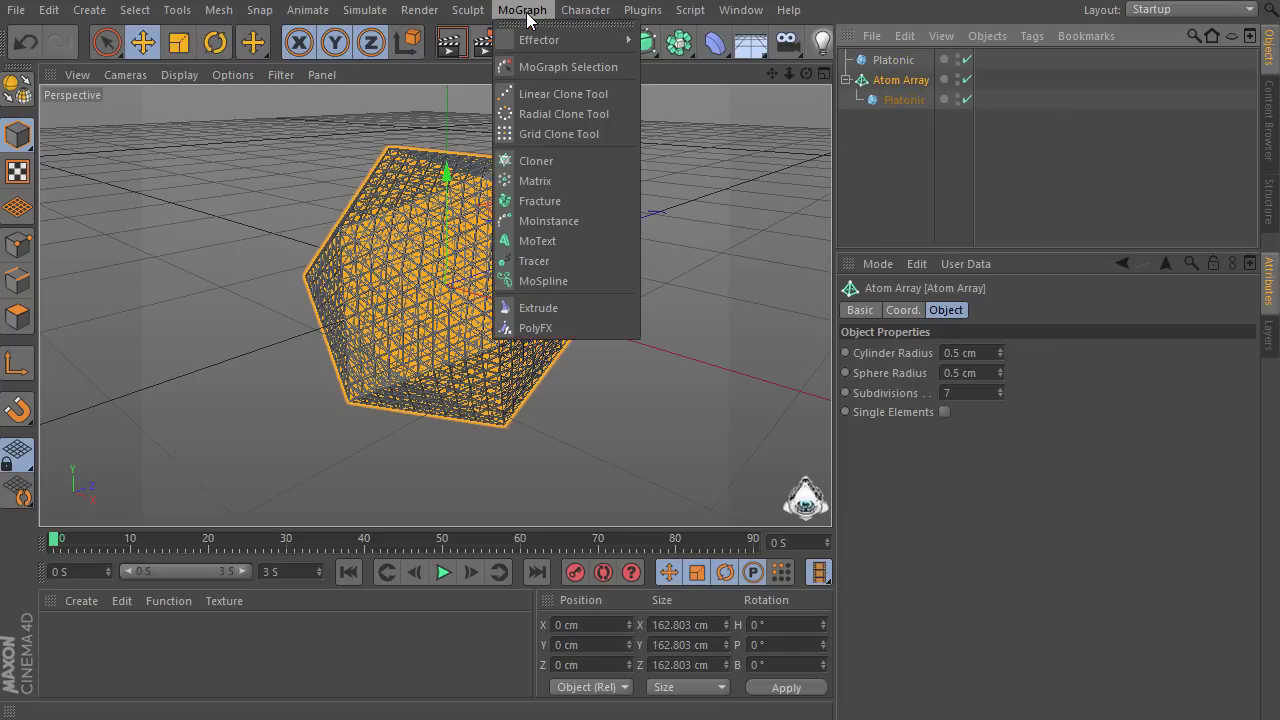
left_click(531, 328)
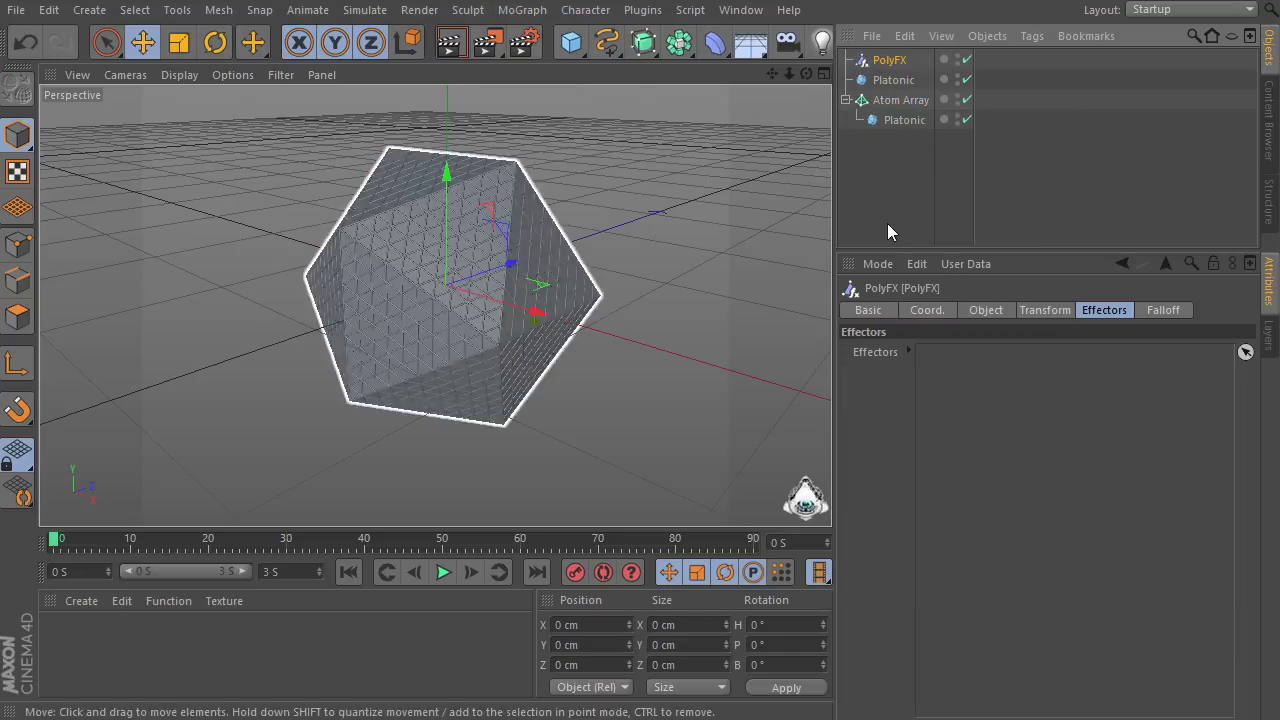
left_click_drag(880, 67, 906, 122)
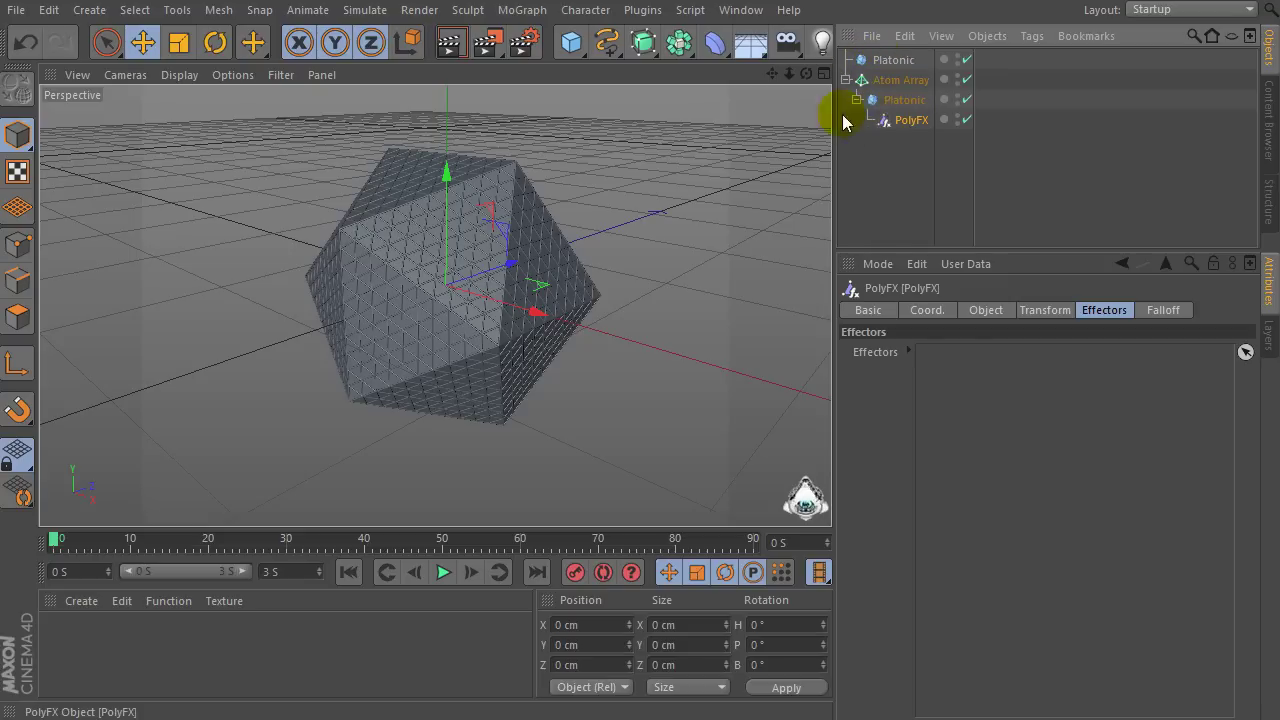
left_click(897, 79)
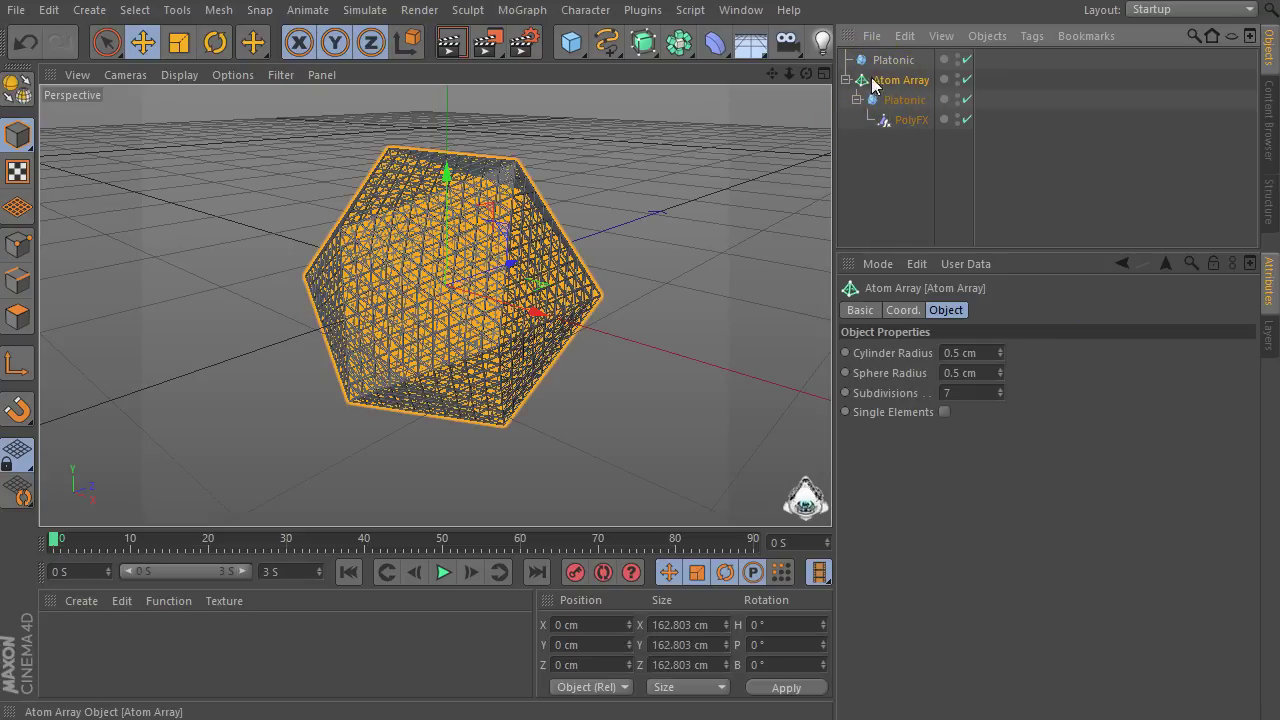
Add a Random effector that acts on the PolyFX object.
left_click(918, 119)
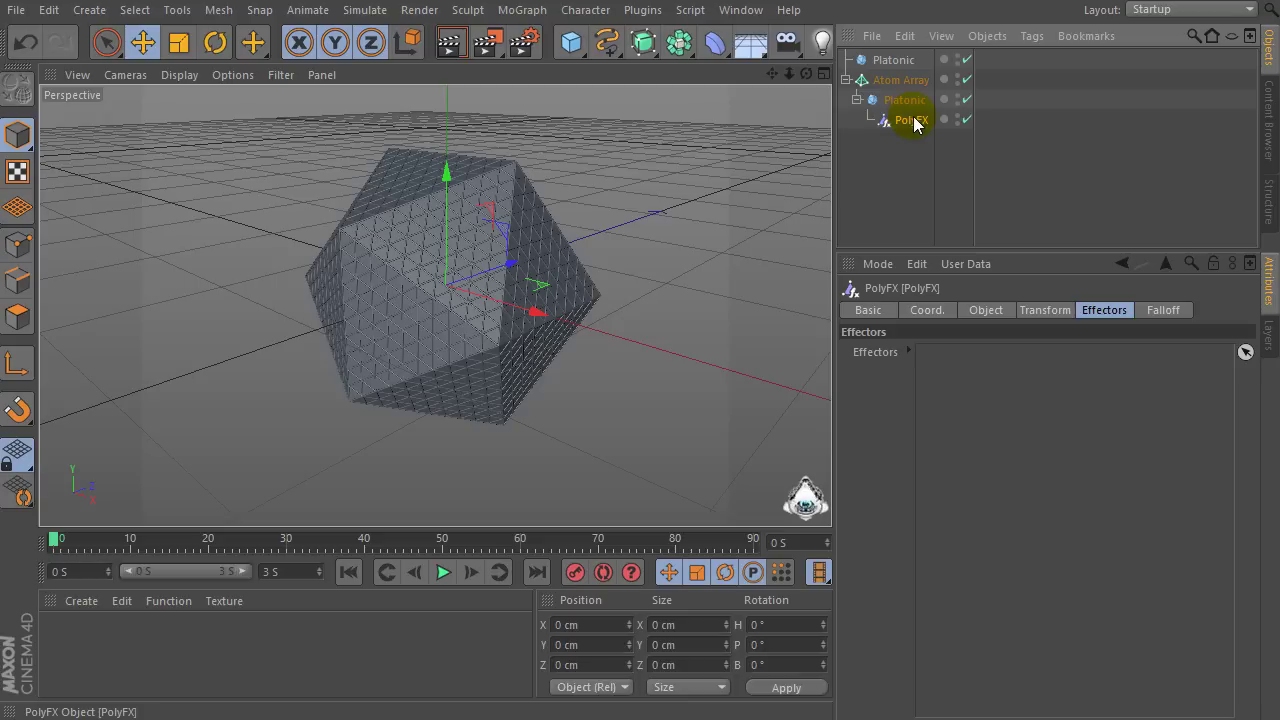
left_click(927, 310)
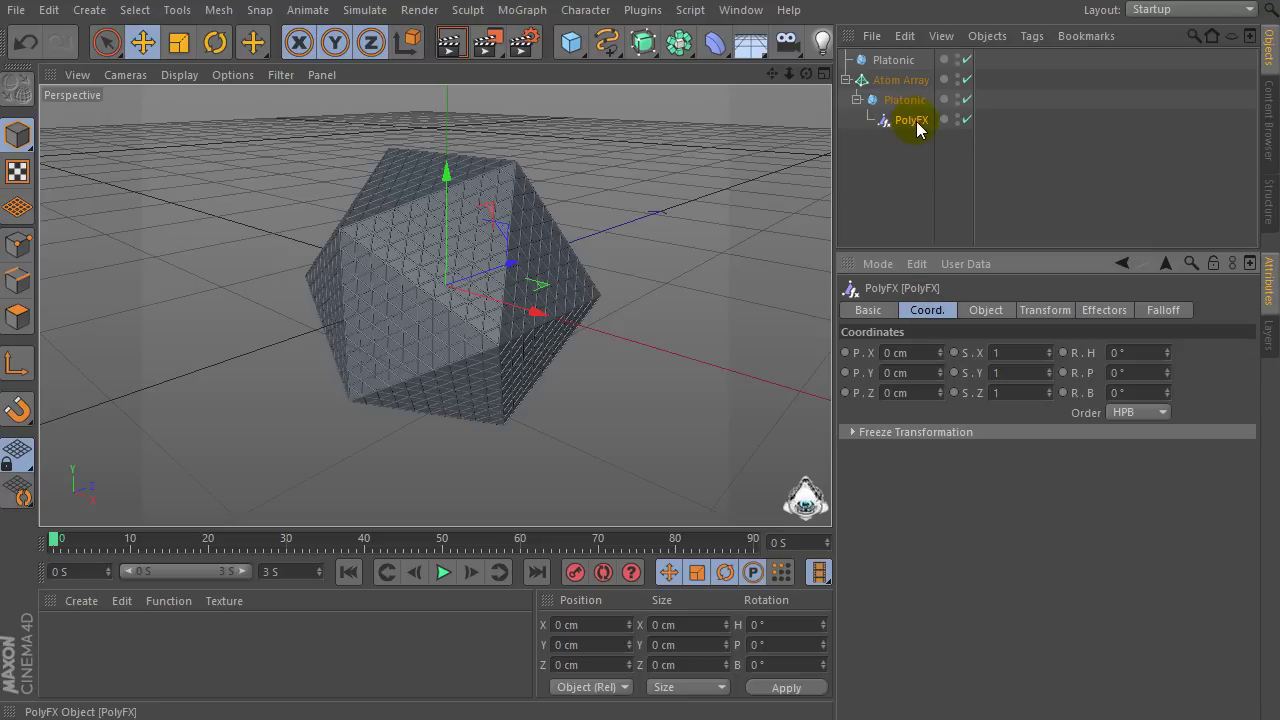
left_click_drag(921, 252, 921, 400)
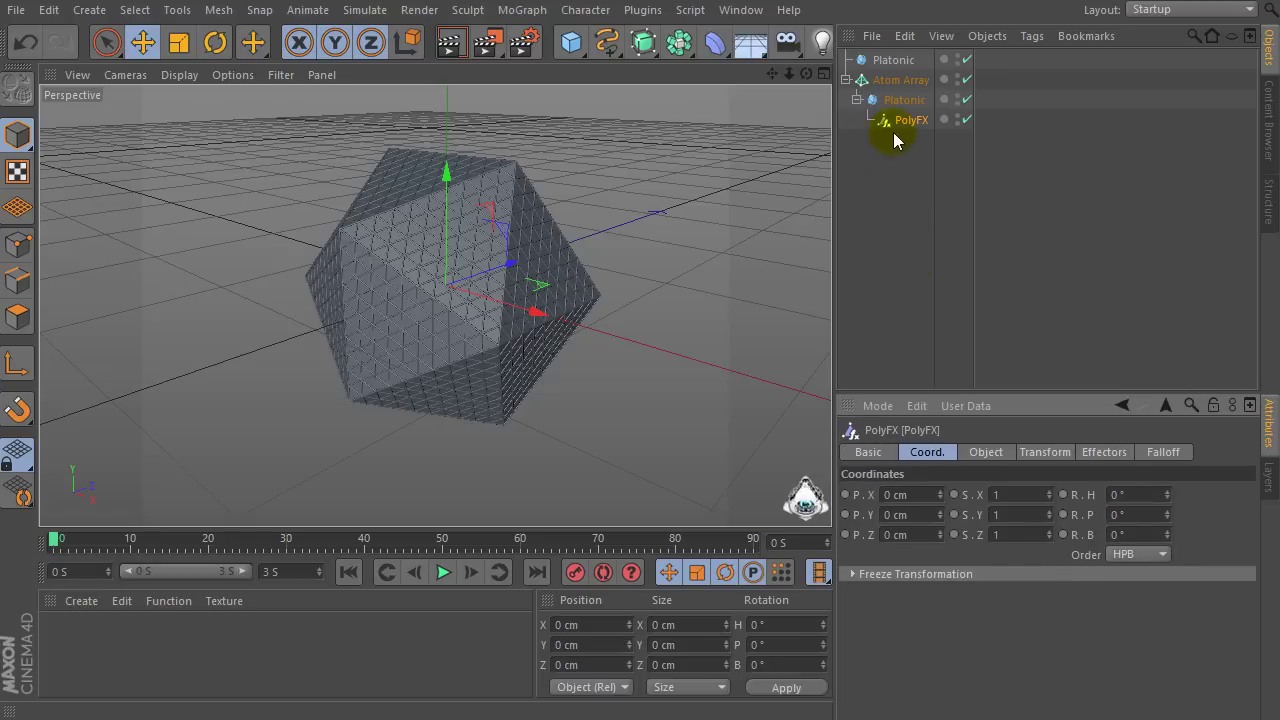
left_click(528, 11)
mouse_move(569, 39)
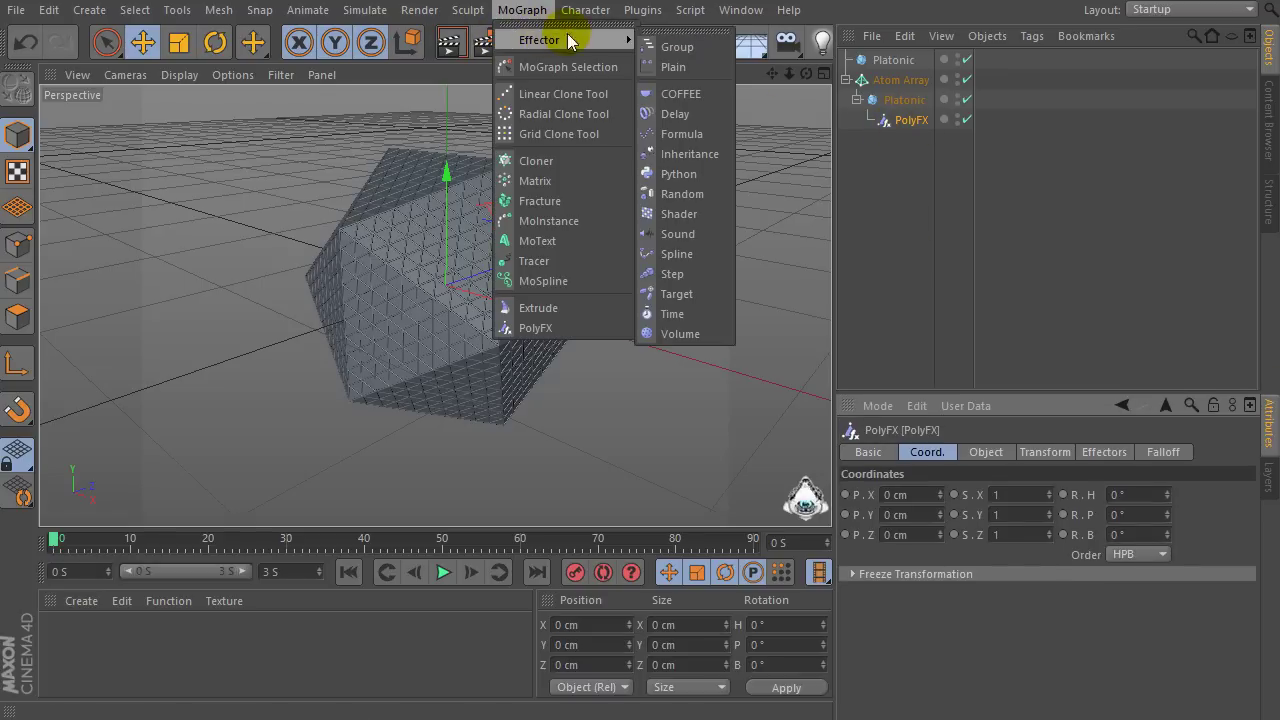
left_click(700, 194)
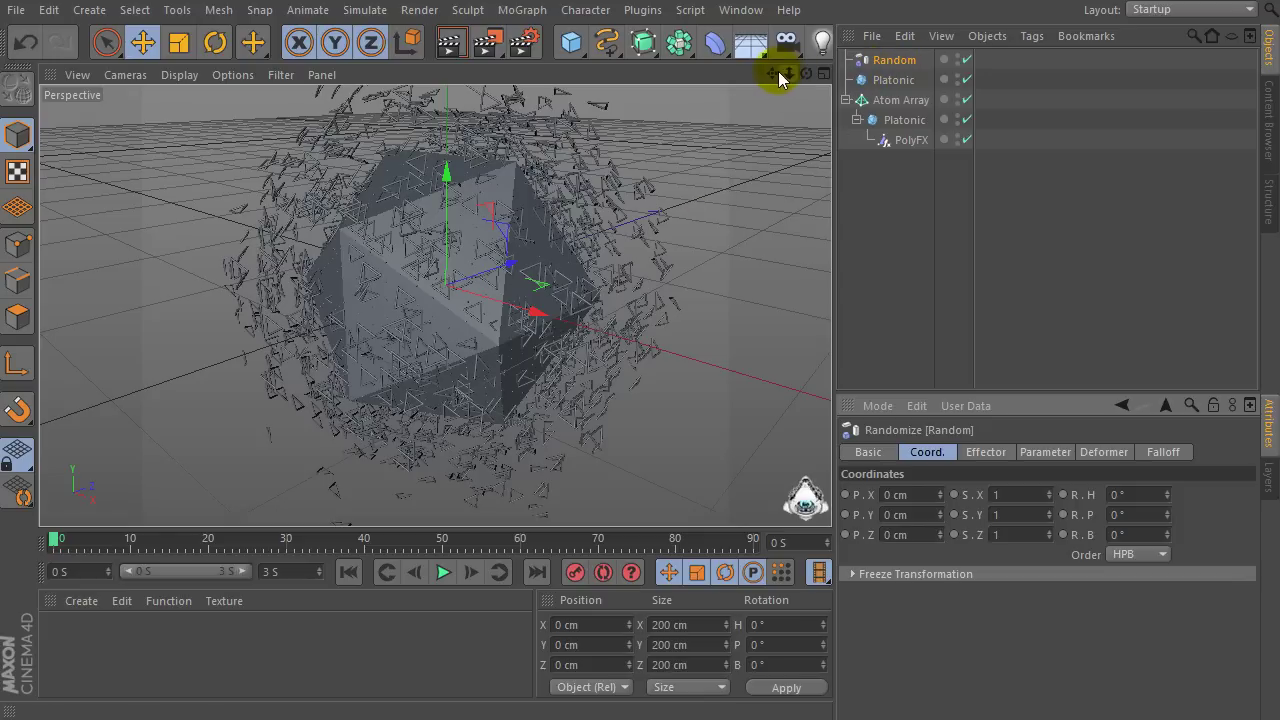
left_click_drag(774, 74, 806, 74)
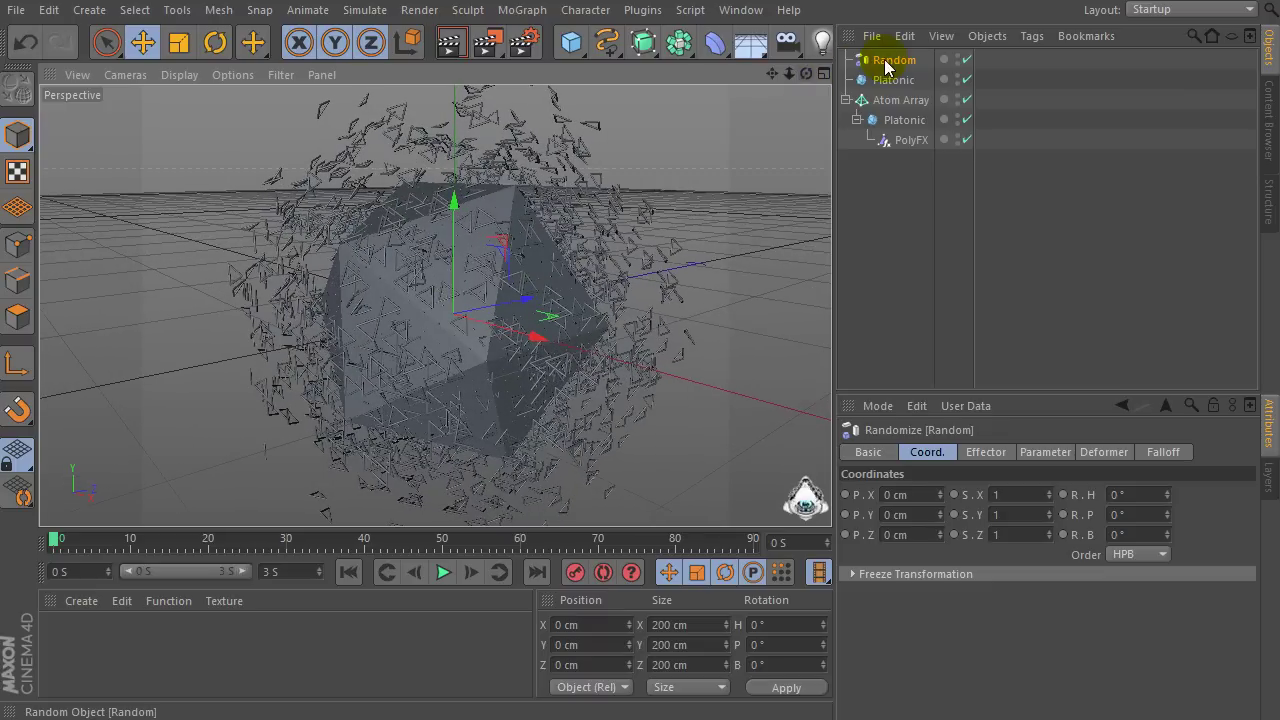
Set the Random effector's position offsets to 0 cm in X and Y and 40 cm in Z.
left_click(1043, 455)
double_click(940, 550)
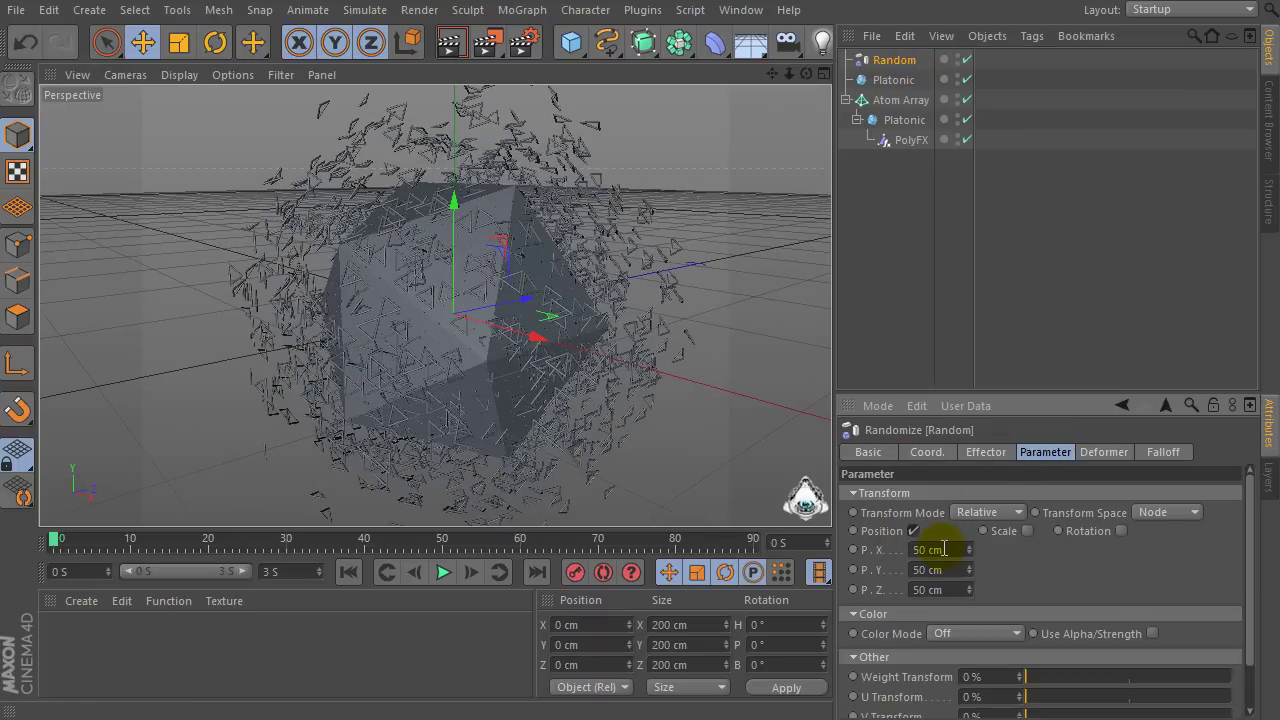
type("00")
left_click_drag(955, 587, 828, 584)
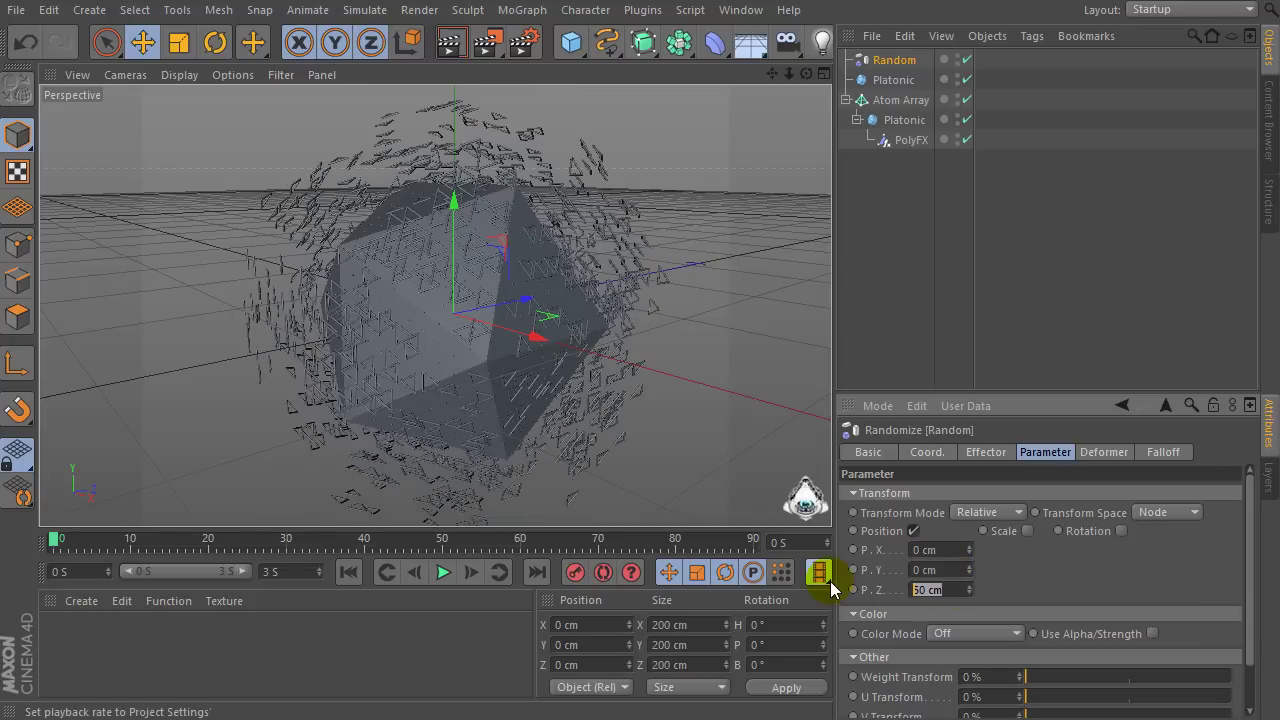
type("40")
key("Return")
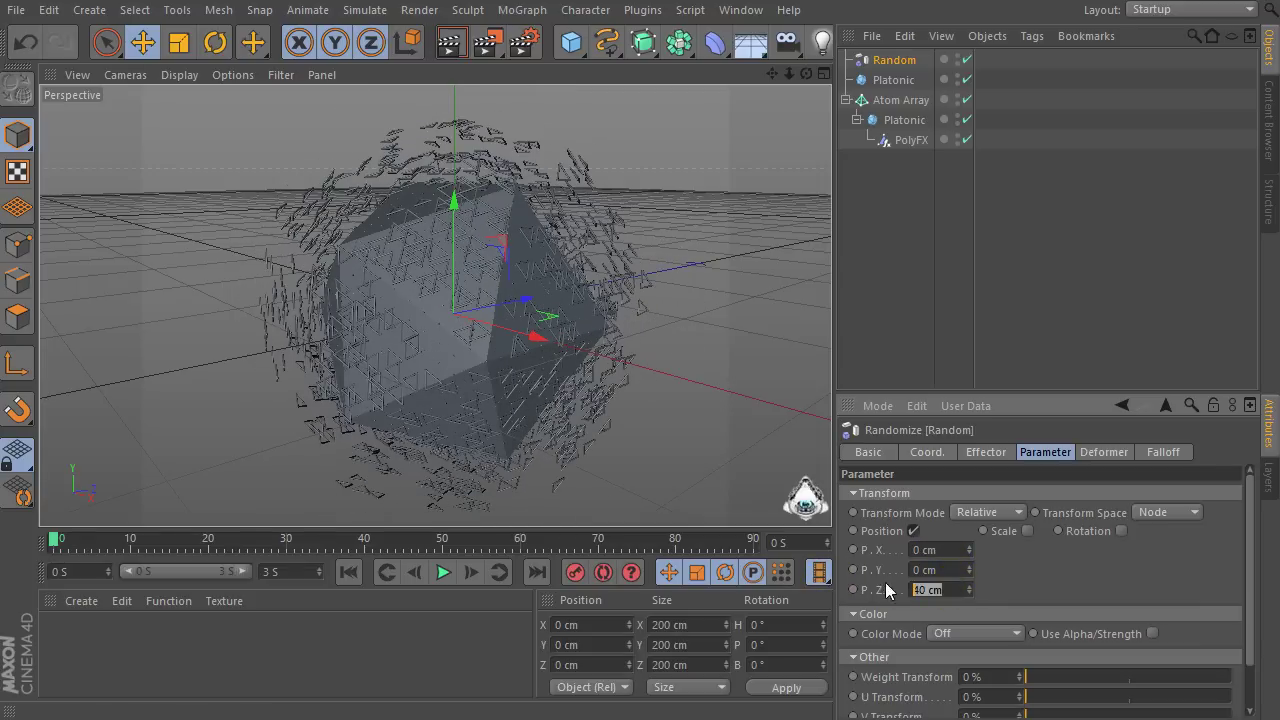
left_click(936, 590)
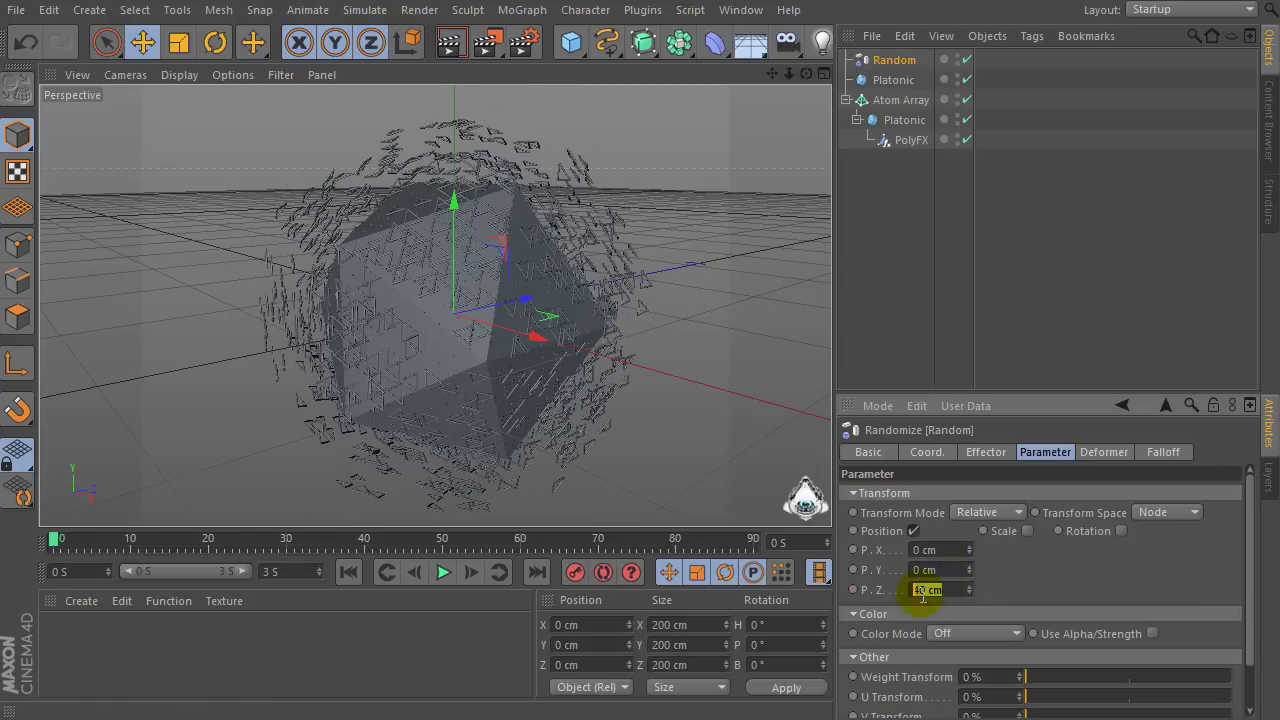
Enable scale on the Random effector with Uniform Scale and Absolute Scale, and set the scale value to -0.45.
left_click(1027, 531)
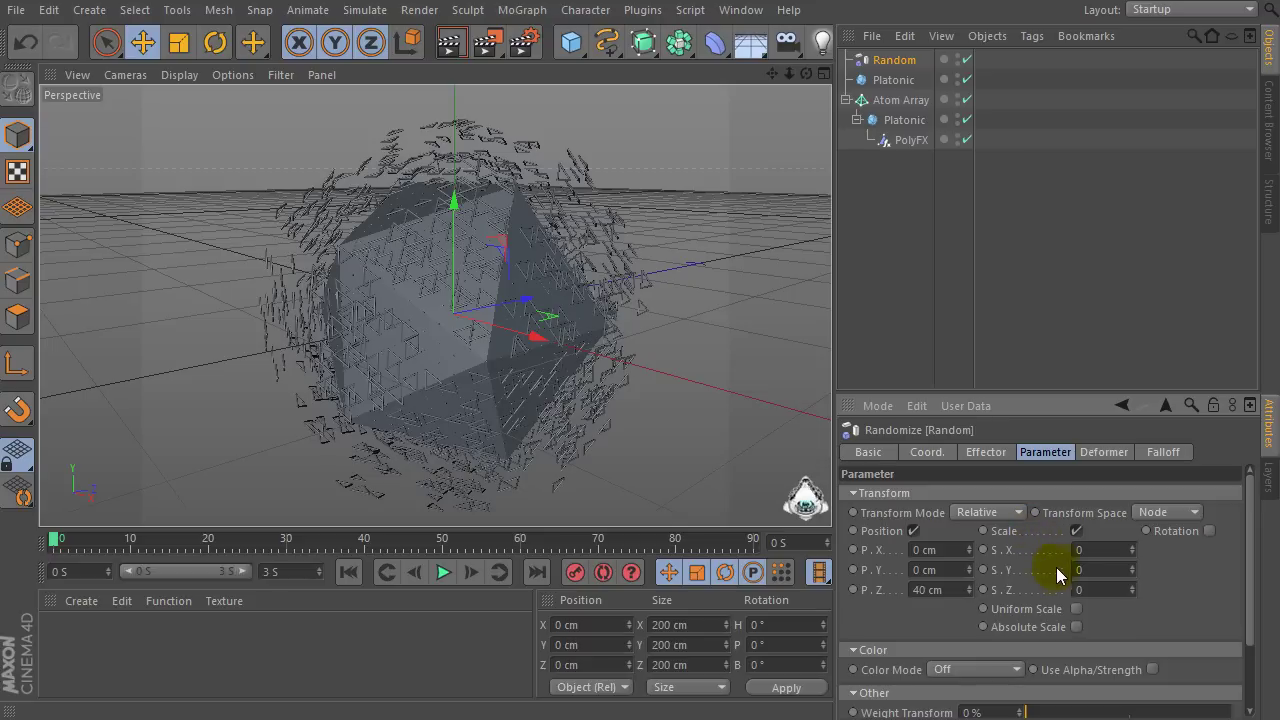
left_click(1076, 609)
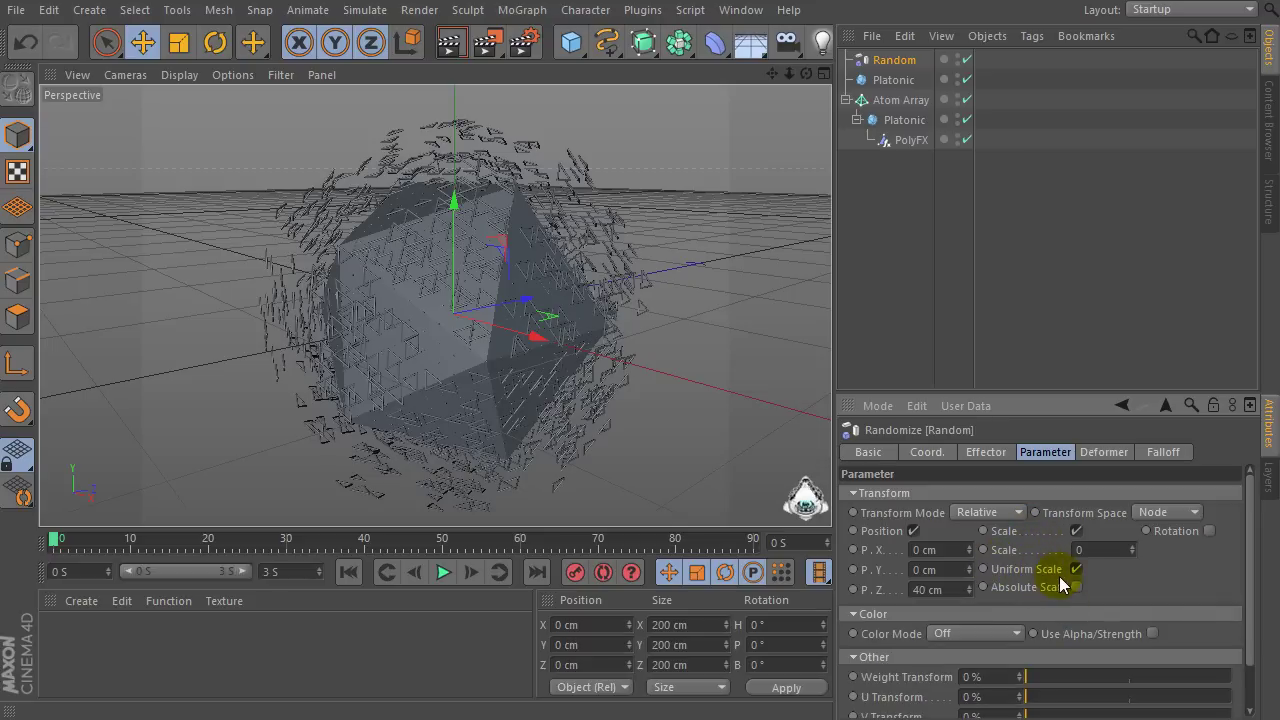
left_click(1079, 549)
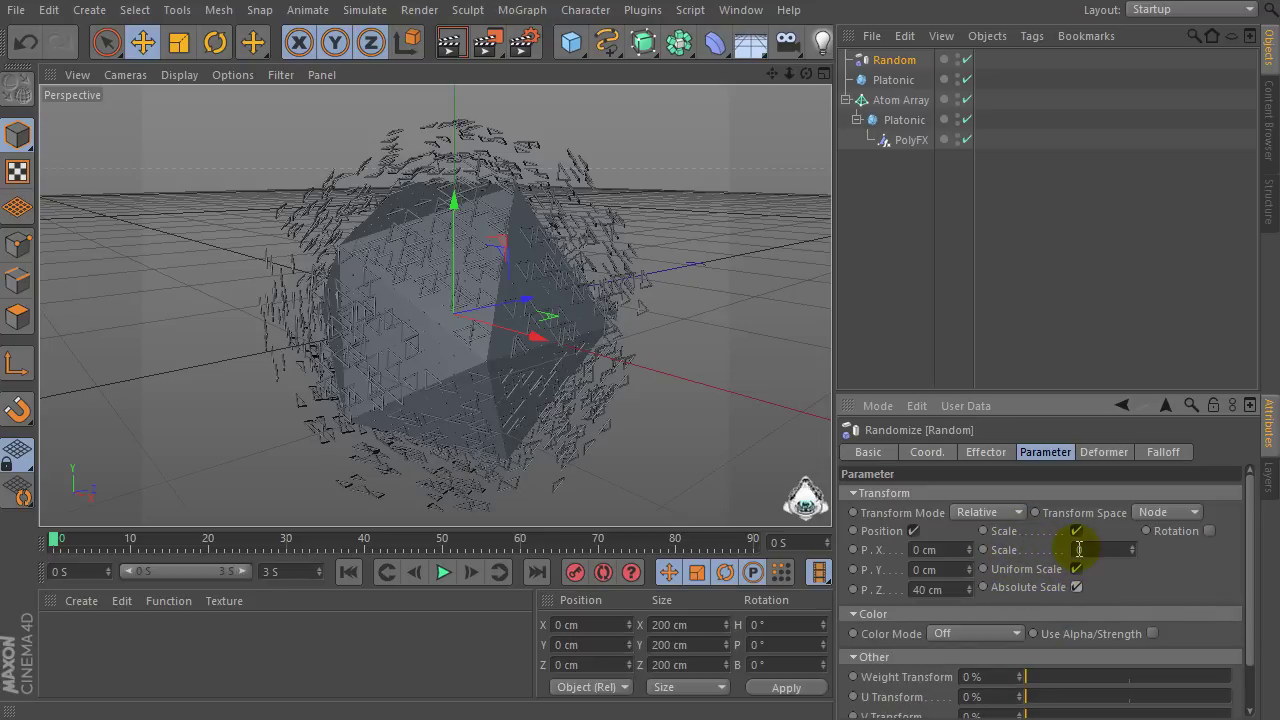
left_click(991, 549)
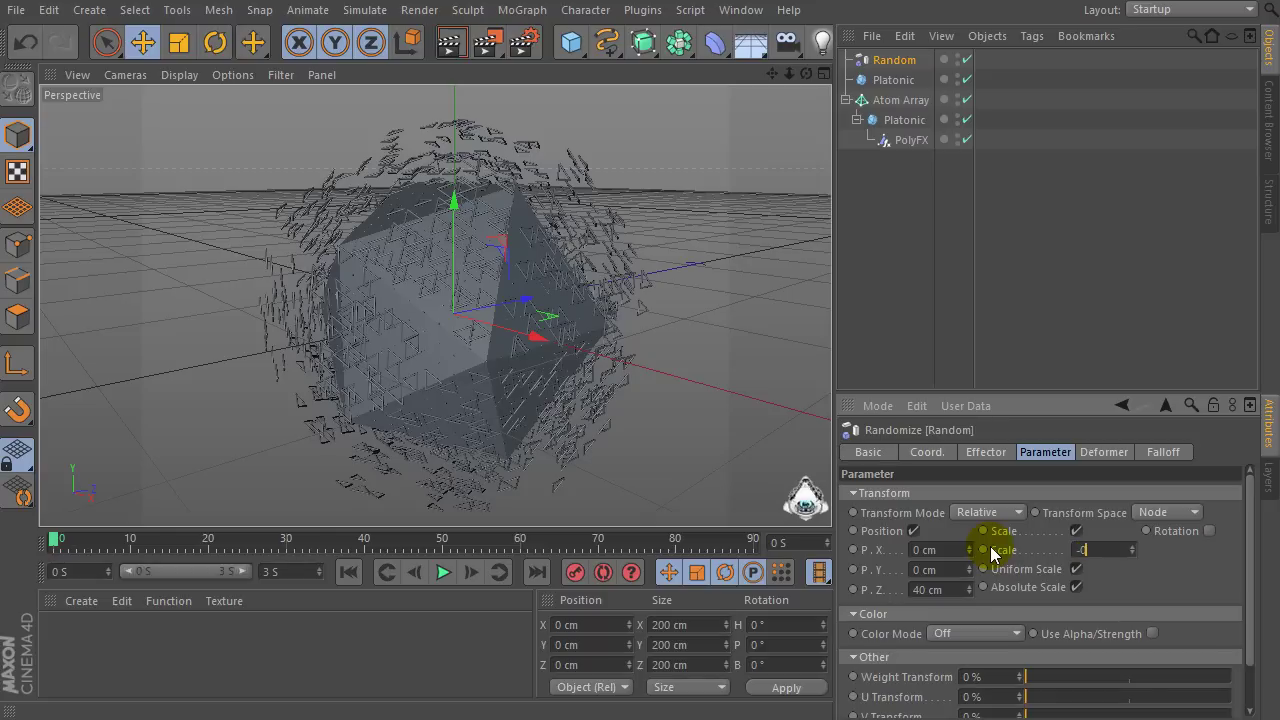
type("-0.45")
key("Return")
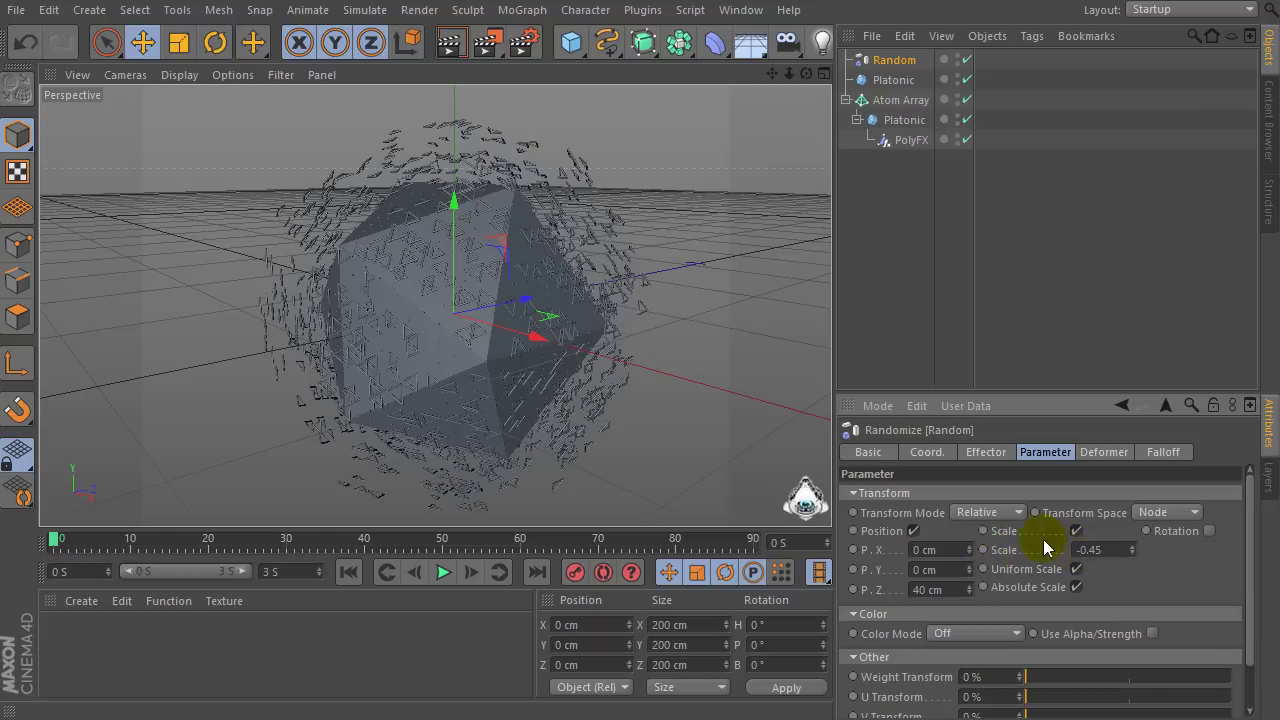
left_click_drag(800, 83, 670, 76)
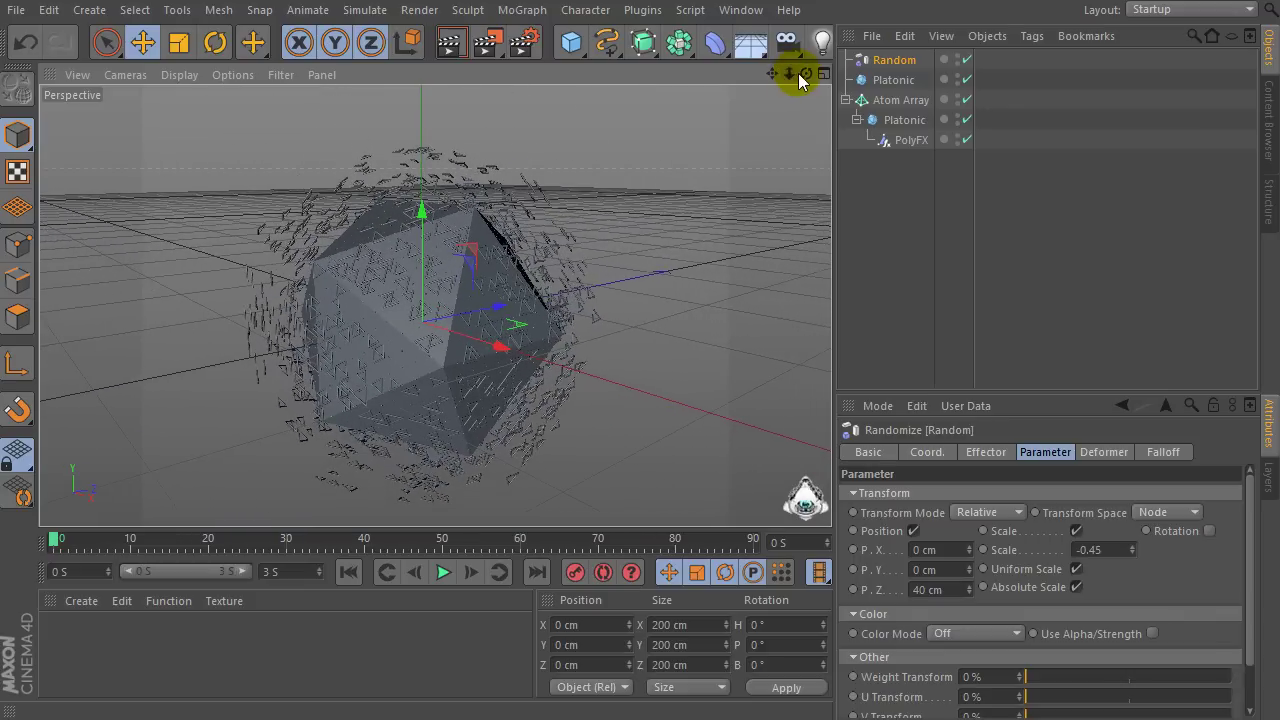
mouse_move(806, 74)
left_mouse_down()
mouse_move(828, 75)
mouse_move(854, 117)
mouse_move(777, 69)
mouse_move(783, 57)
mouse_move(830, 74)
left_mouse_up()
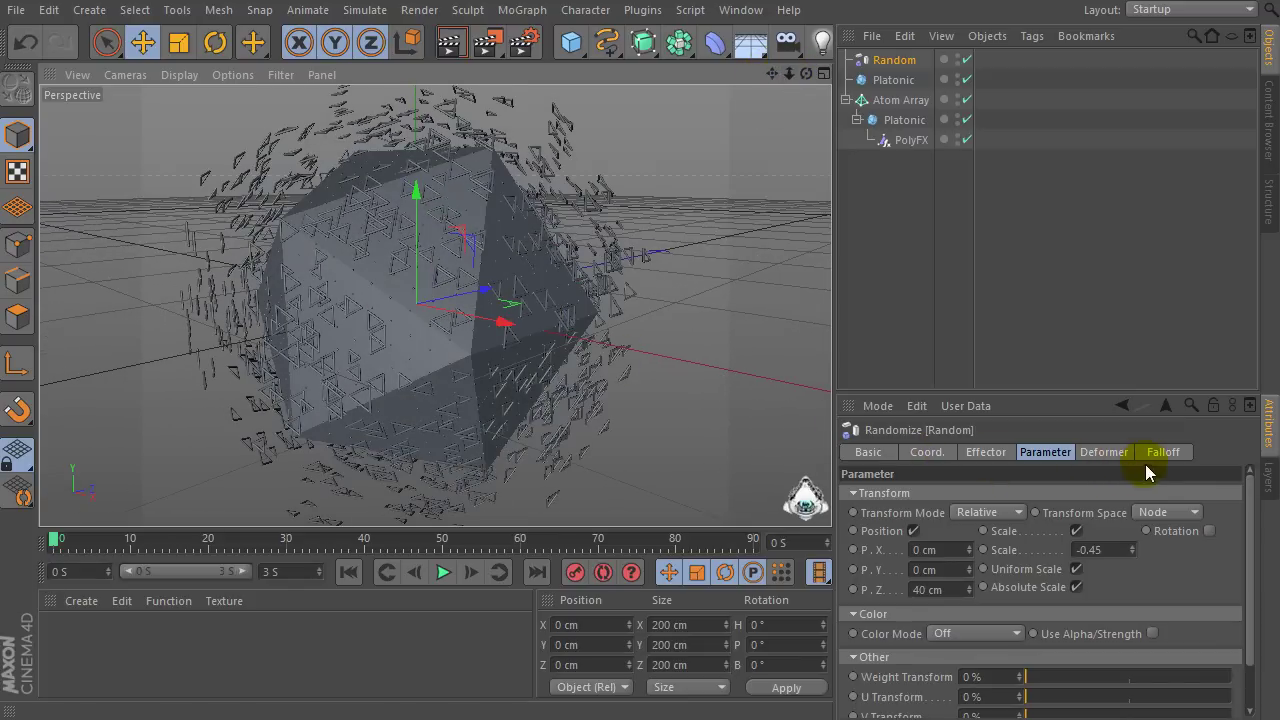
left_click_drag(1079, 394, 1089, 287)
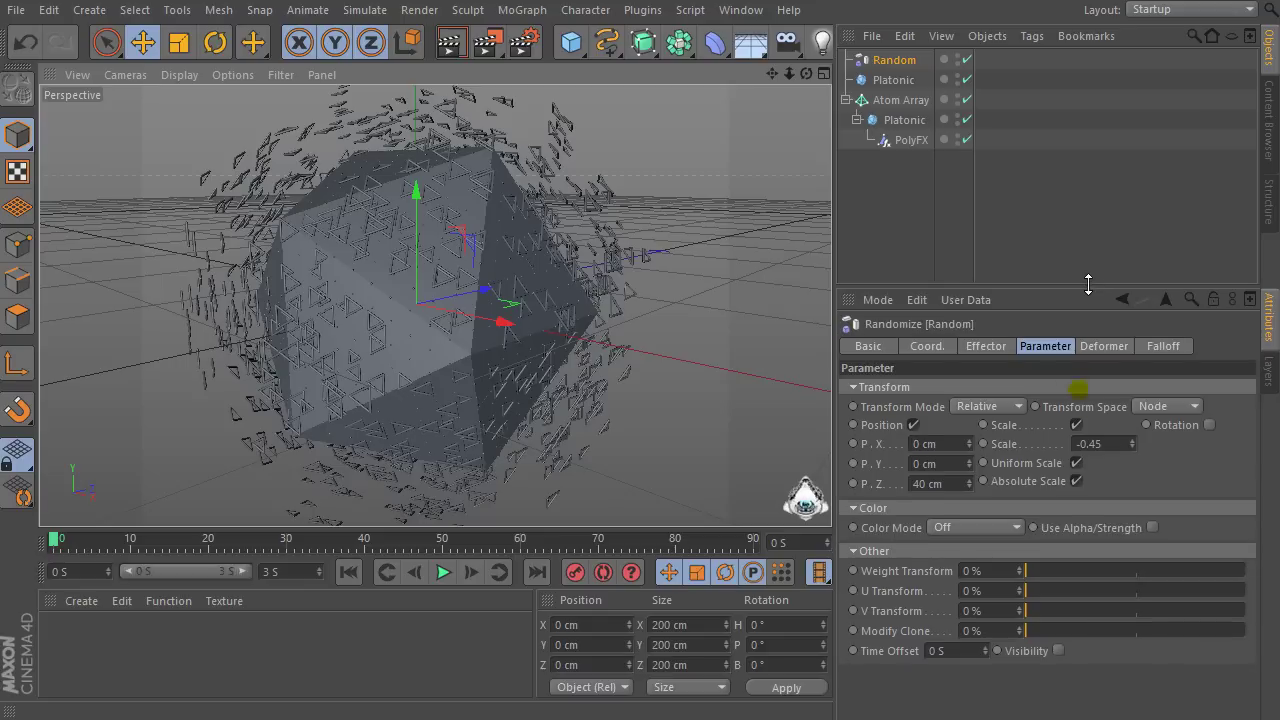
left_click_drag(946, 446, 913, 464)
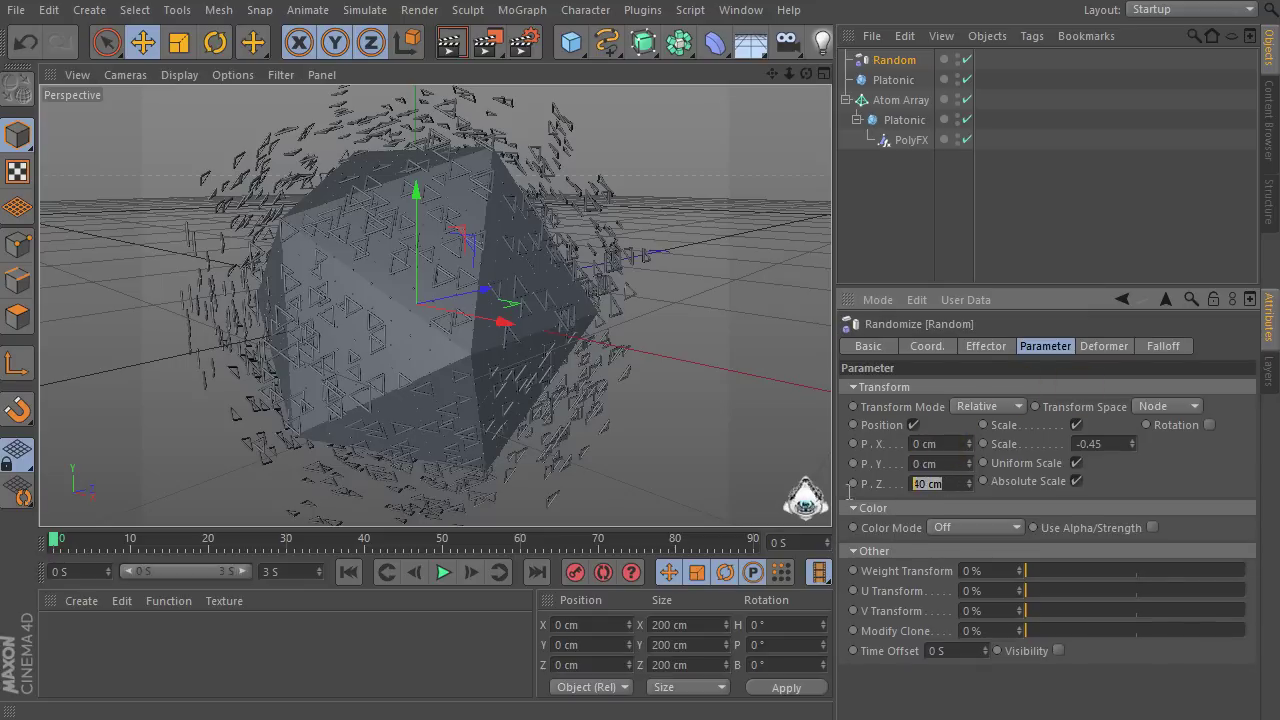
double_click(1088, 444)
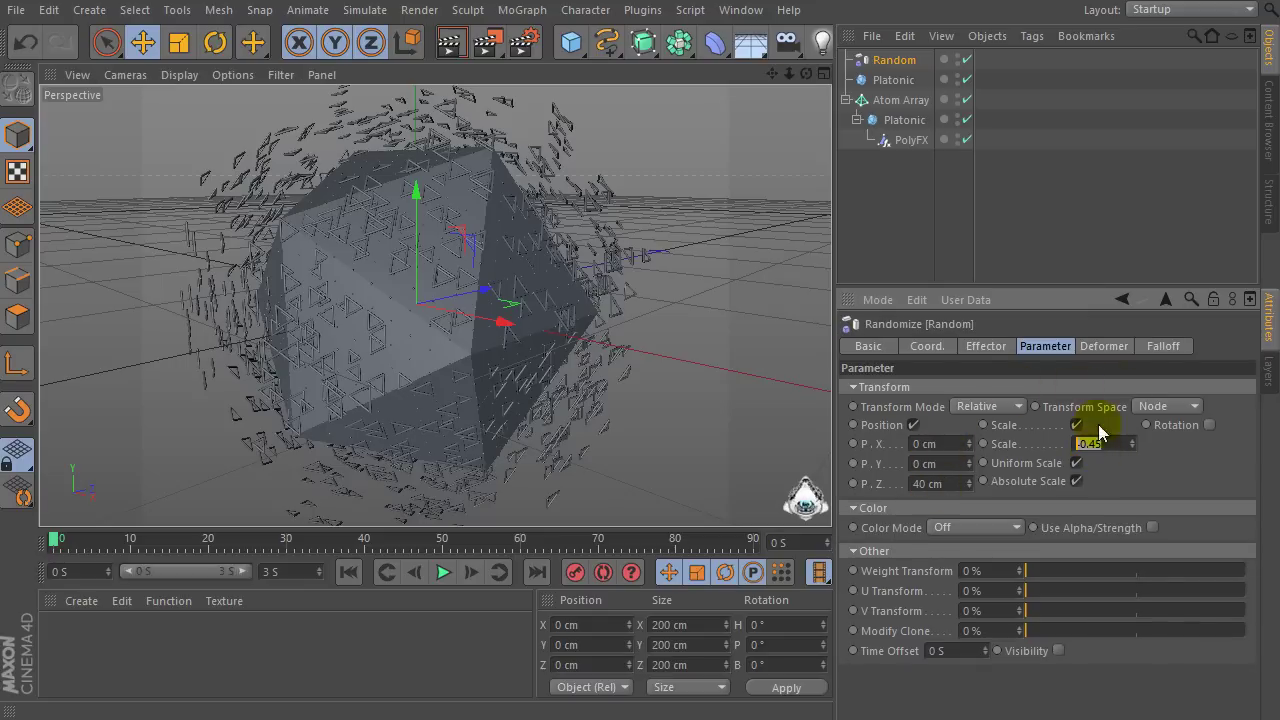
Set the Random effector's falloff shape to Sphere and move the effector along X to about 85 cm.
left_click(1170, 350)
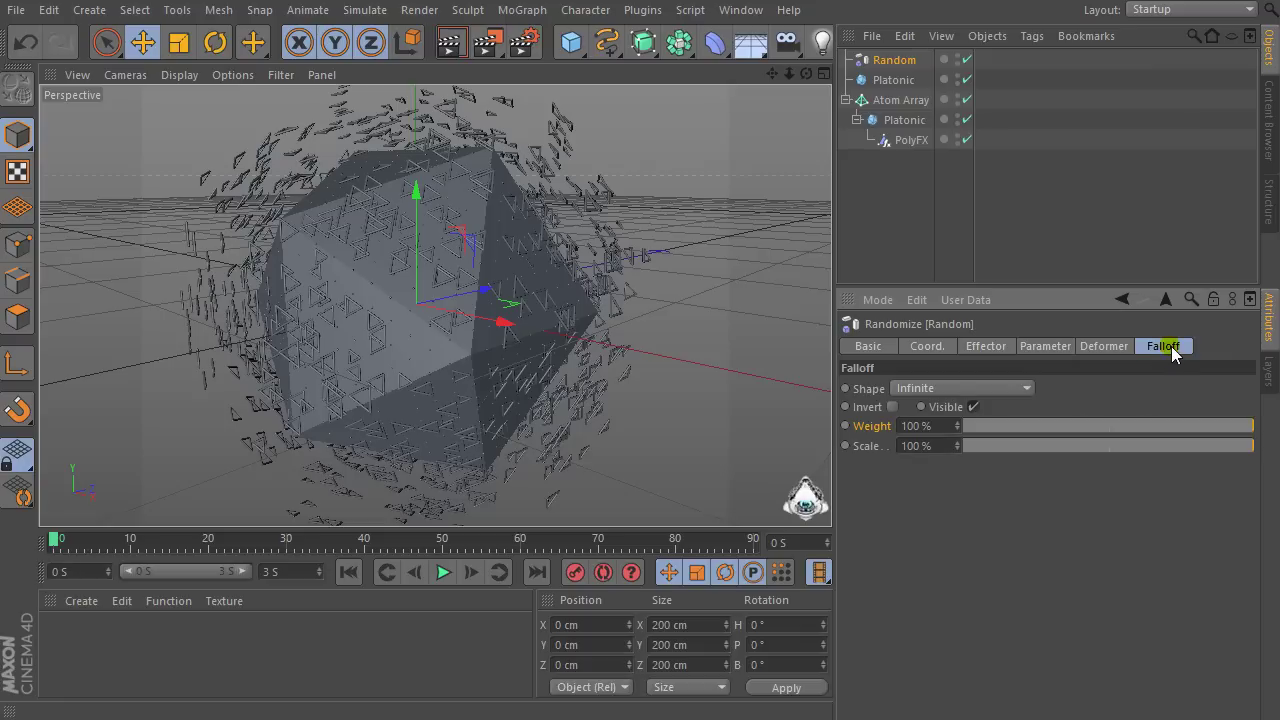
left_click(925, 389)
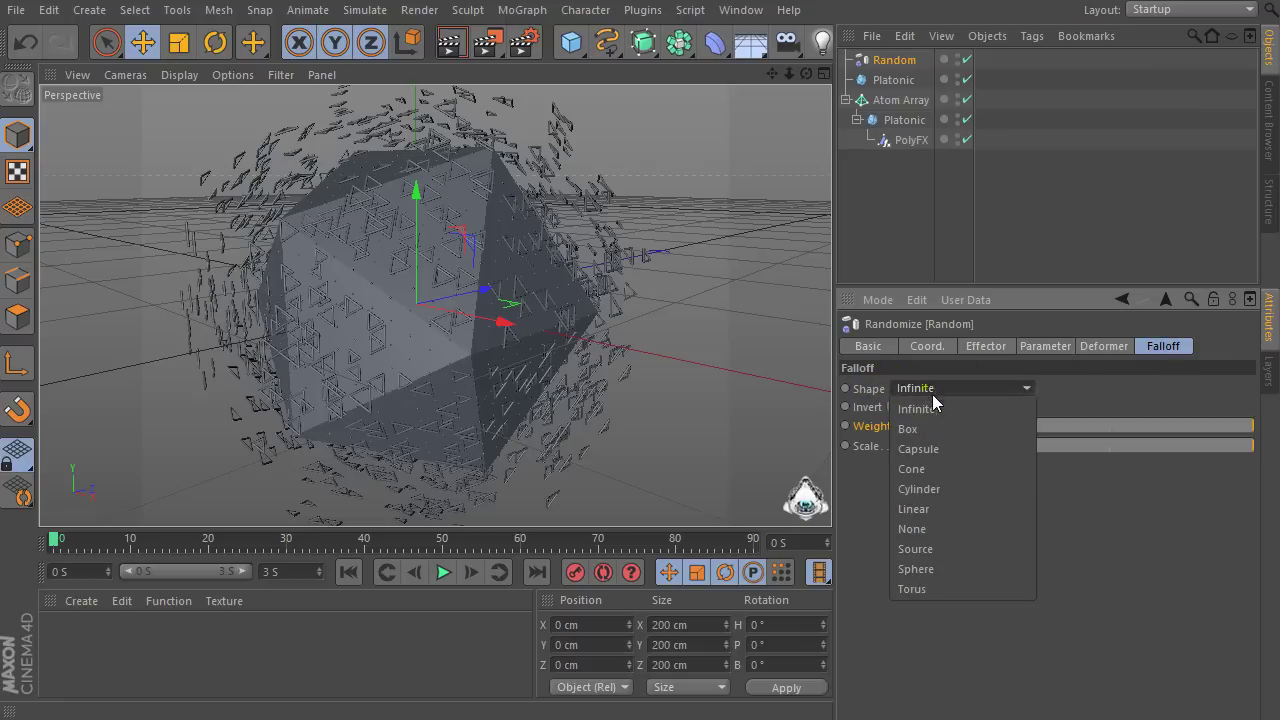
left_click(926, 570)
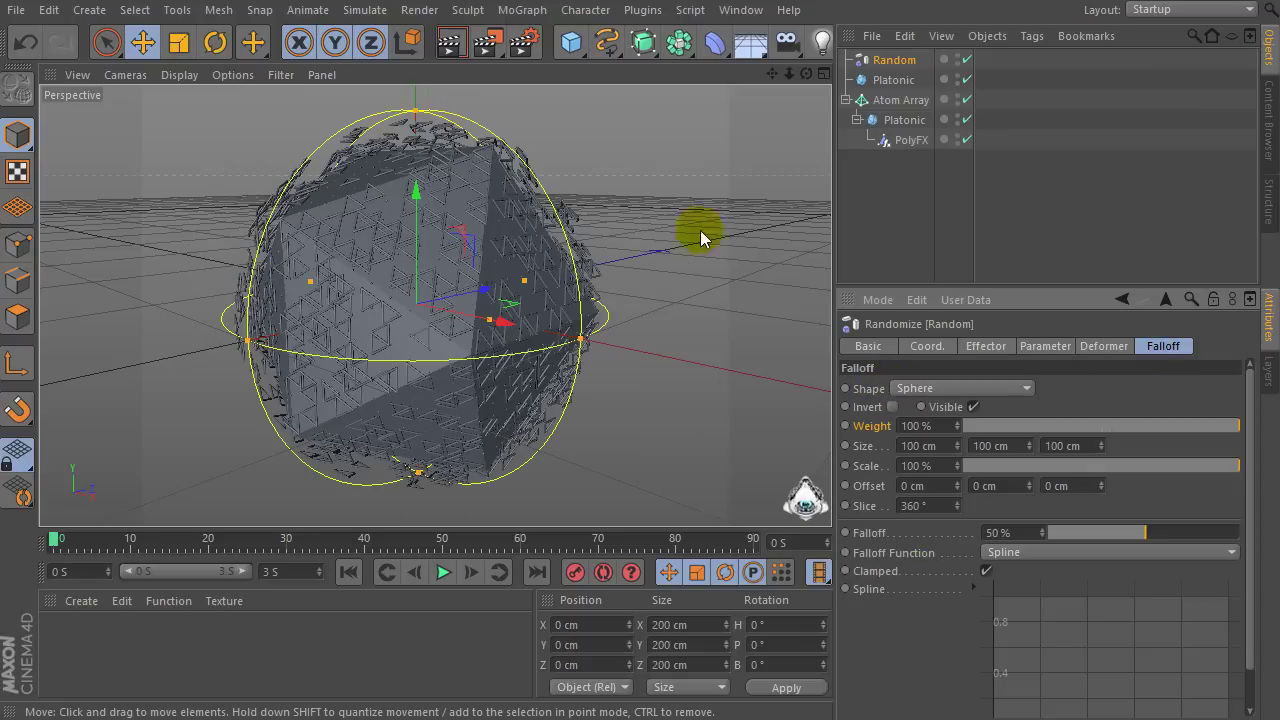
left_click_drag(805, 74, 880, 50)
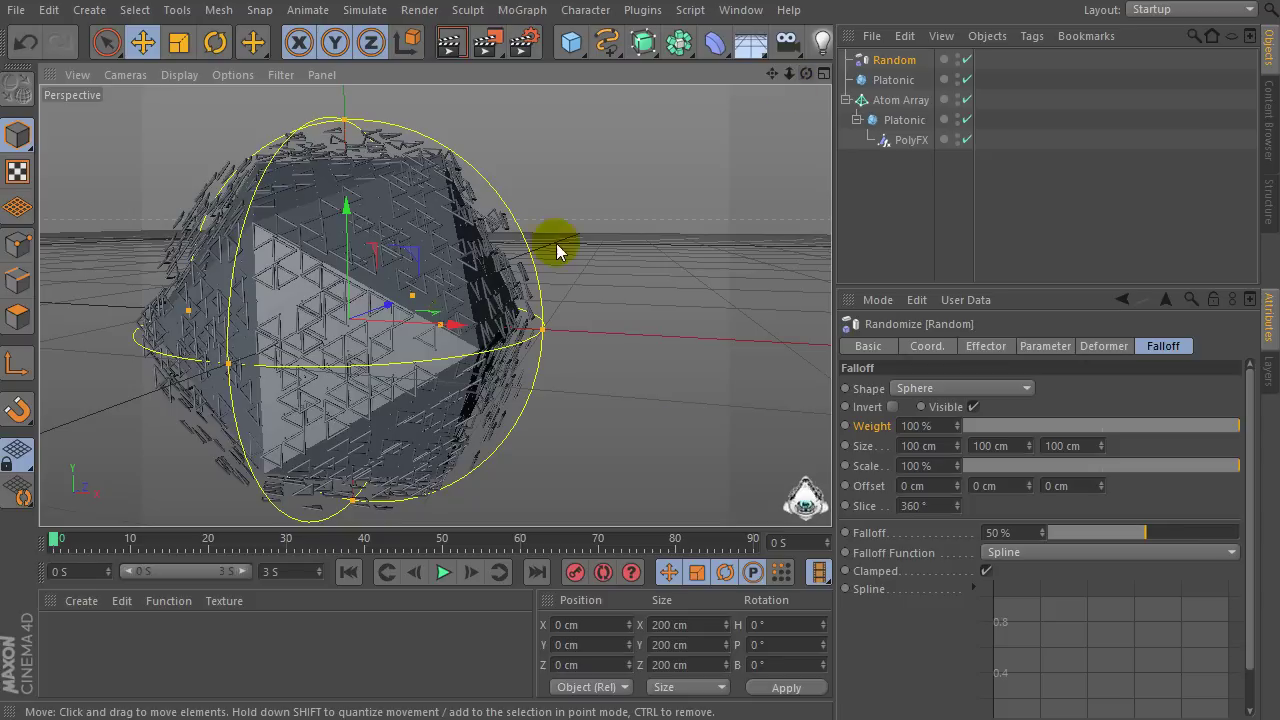
left_click_drag(466, 325, 630, 308)
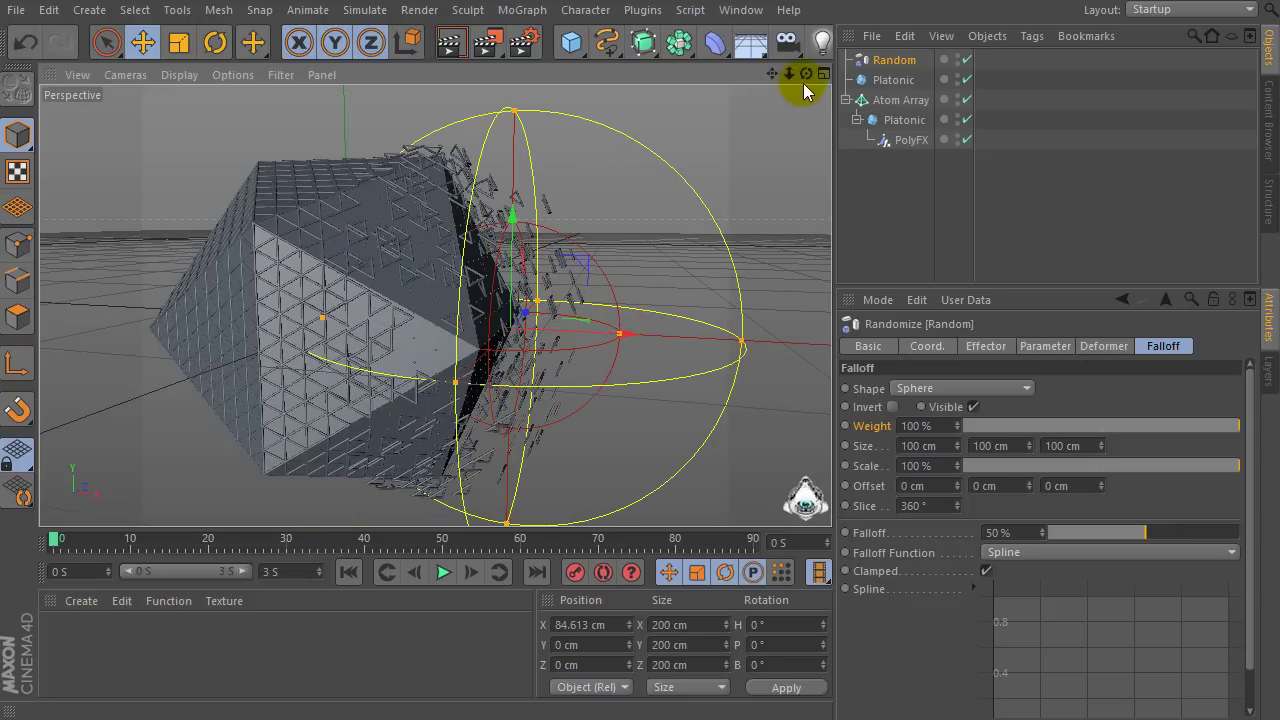
left_click_drag(806, 74, 778, 84)
scroll(358, 275, "up", 2)
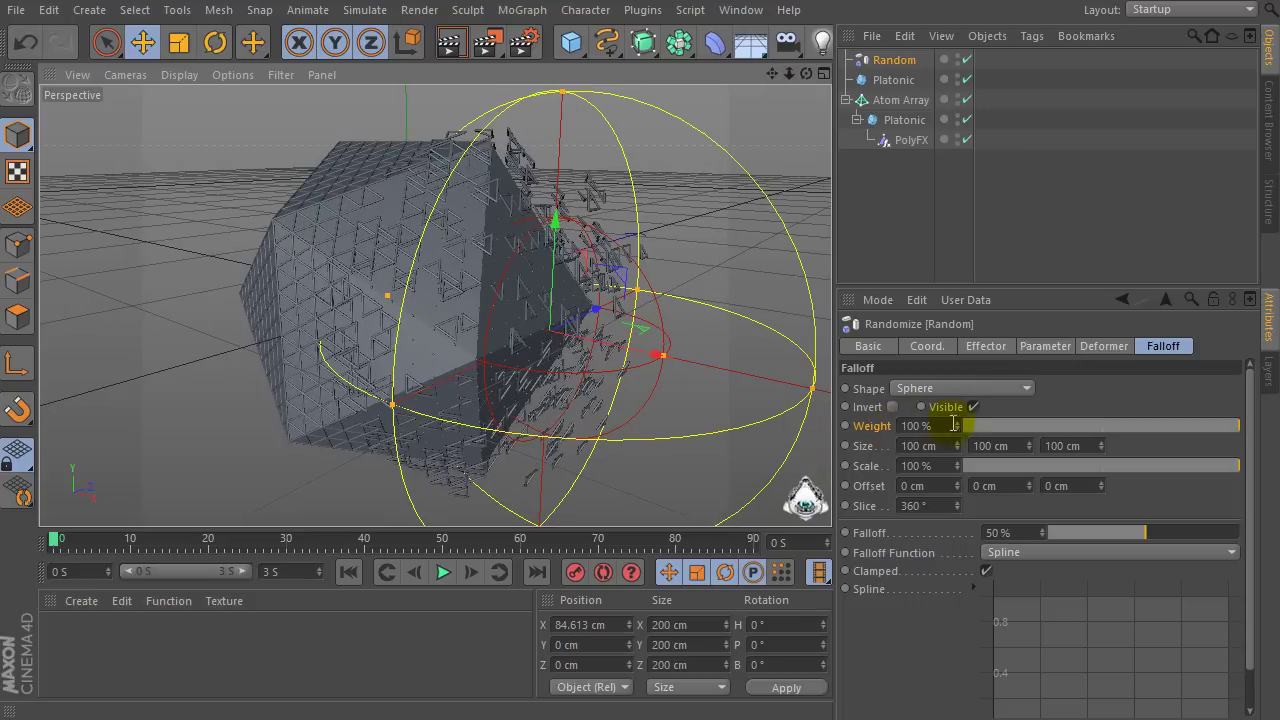
left_click_drag(990, 281, 988, 261)
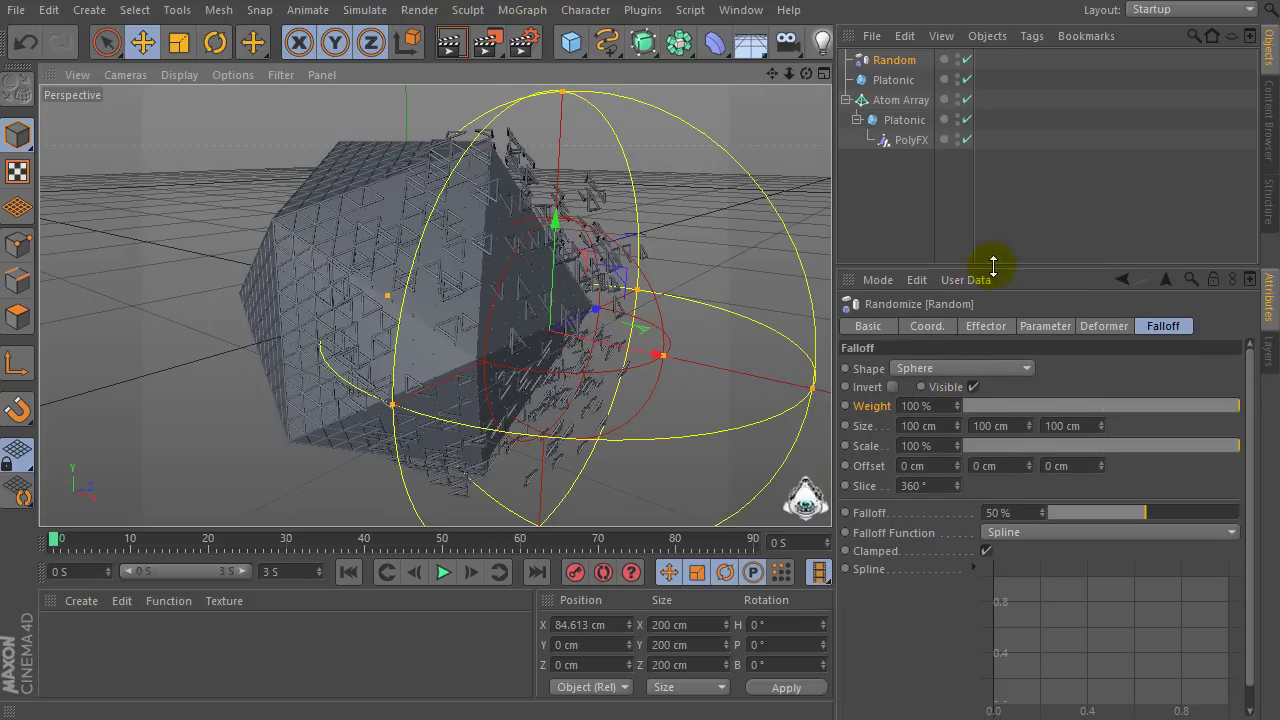
left_click(916, 405)
left_click(929, 401)
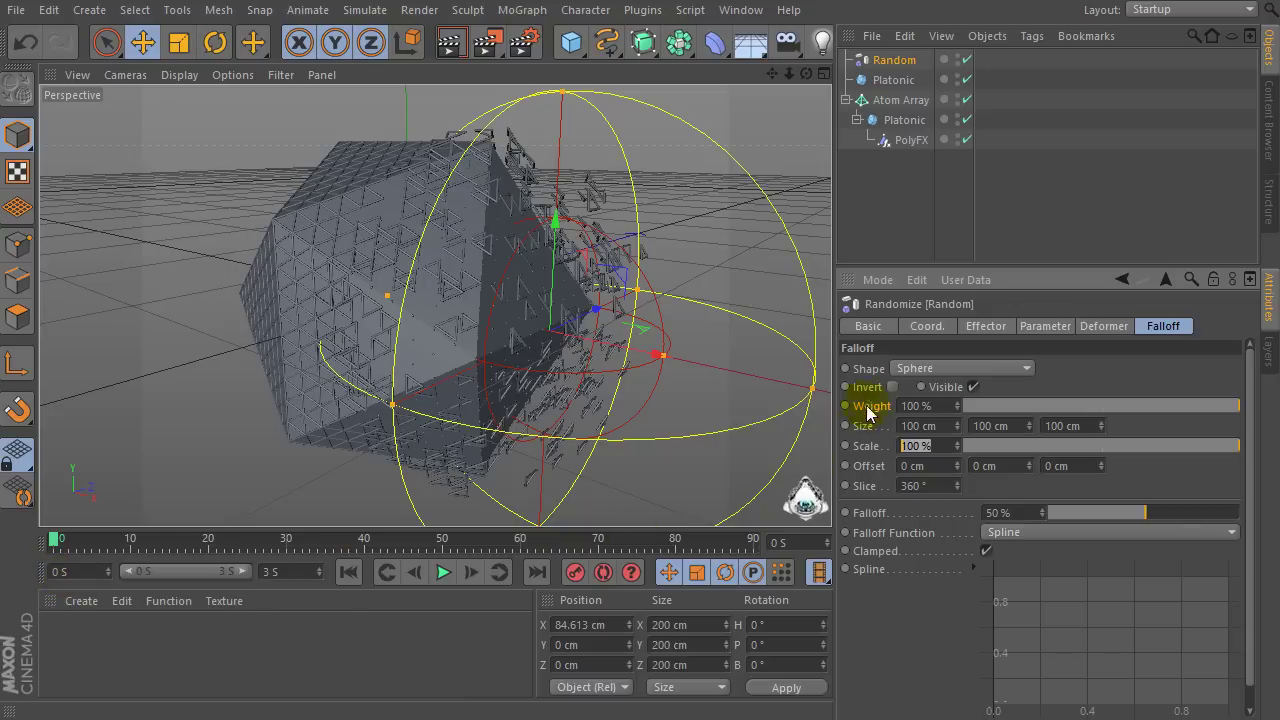
Set the project's end time to 20 seconds and extend the preview range to cover the full duration.
left_click(270, 571)
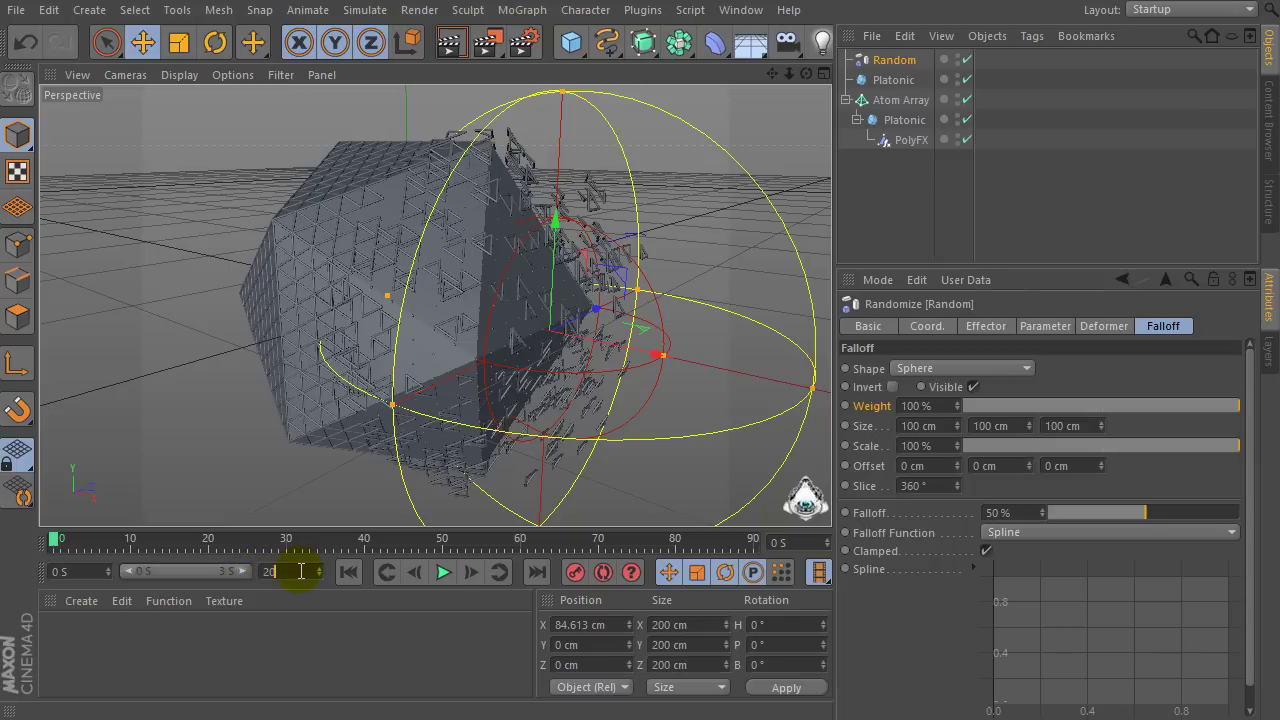
key("Return")
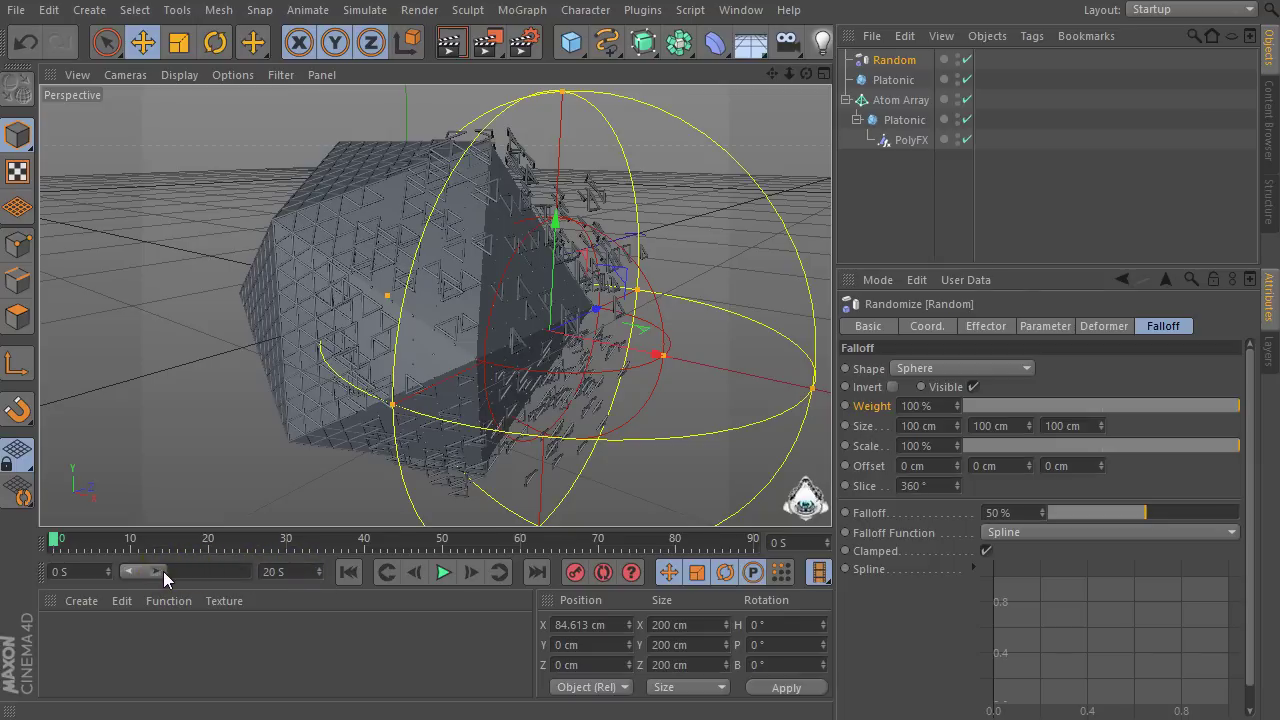
left_click_drag(163, 571, 279, 572)
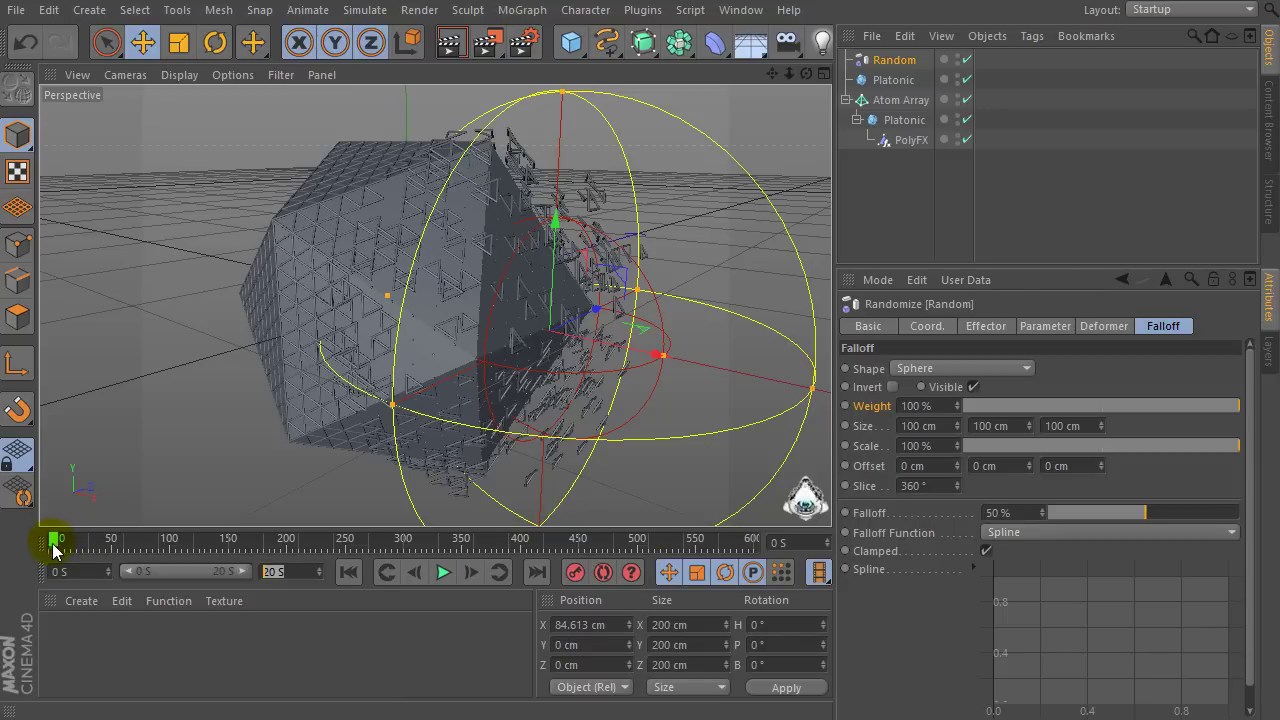
Set the Random effector's falloff weight to 0% and record a keyframe for it at frame 0.
left_click(845, 406, "ctrl")
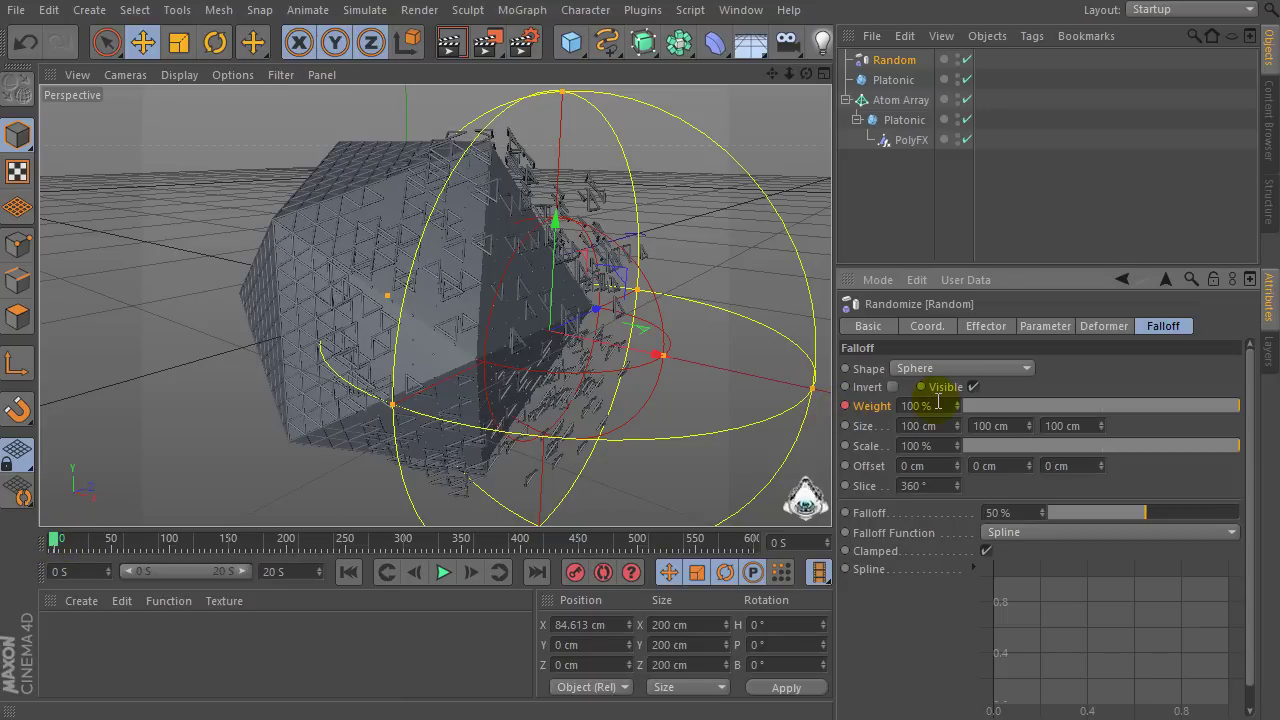
left_click(906, 406)
type("0")
key("Return")
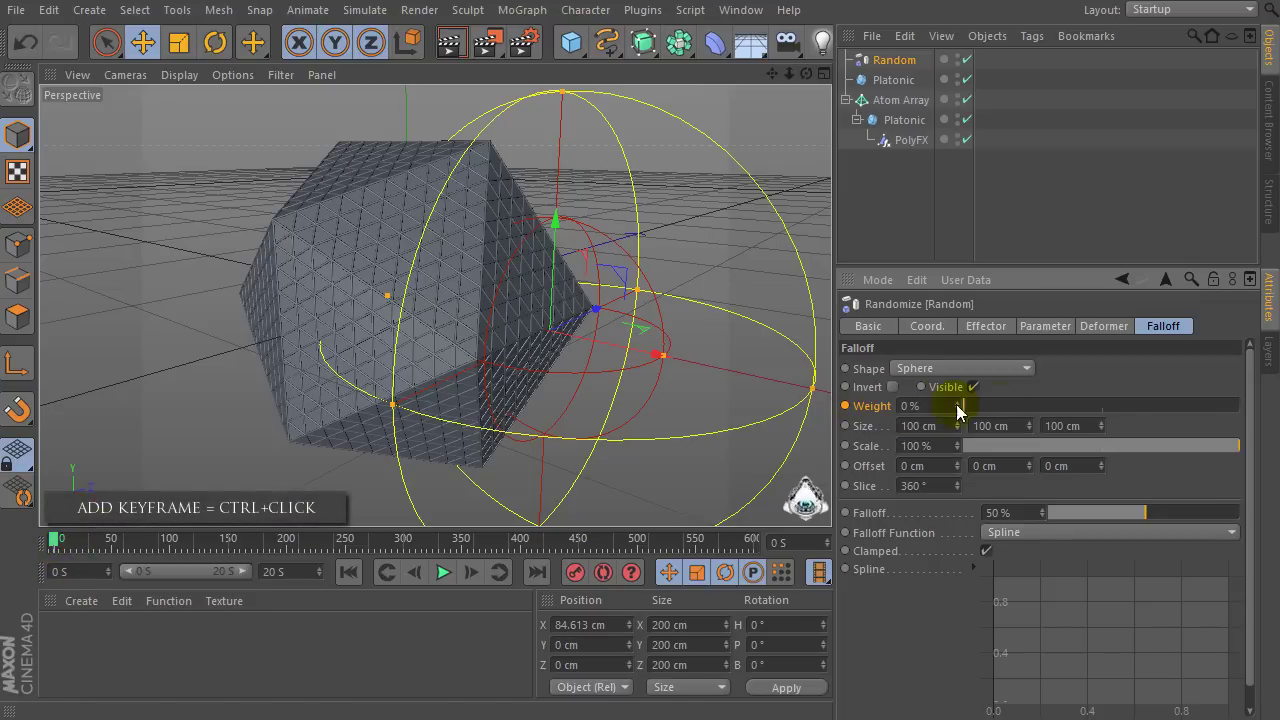
left_click(845, 406, "ctrl")
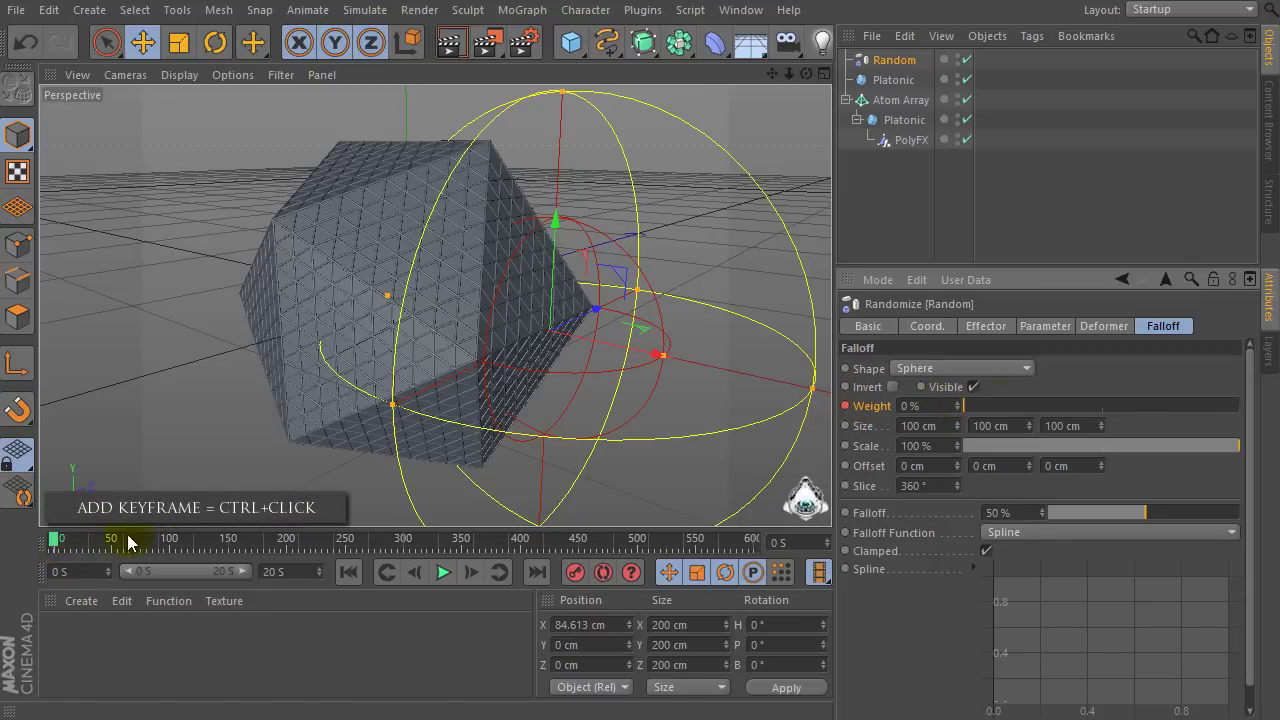
Keyframe the Random effector's falloff weight at 100% at frame 150 (5 seconds).
left_click(228, 543)
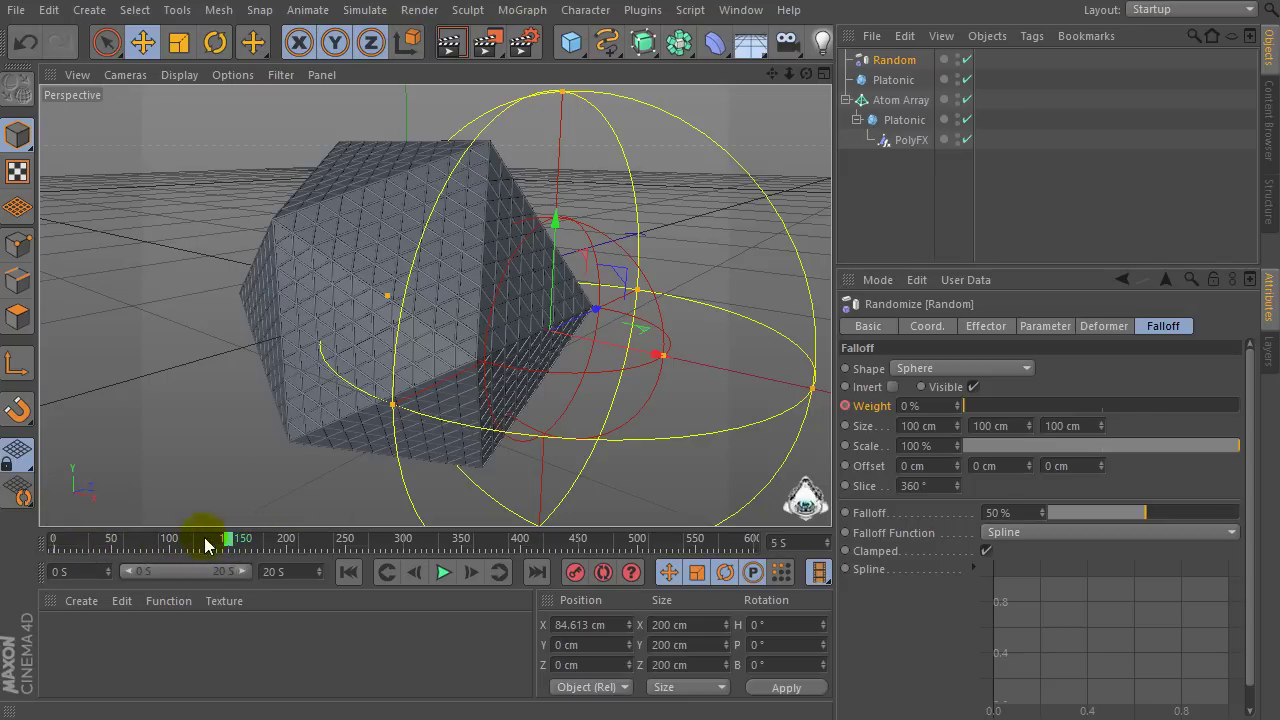
left_click(928, 406)
type("100")
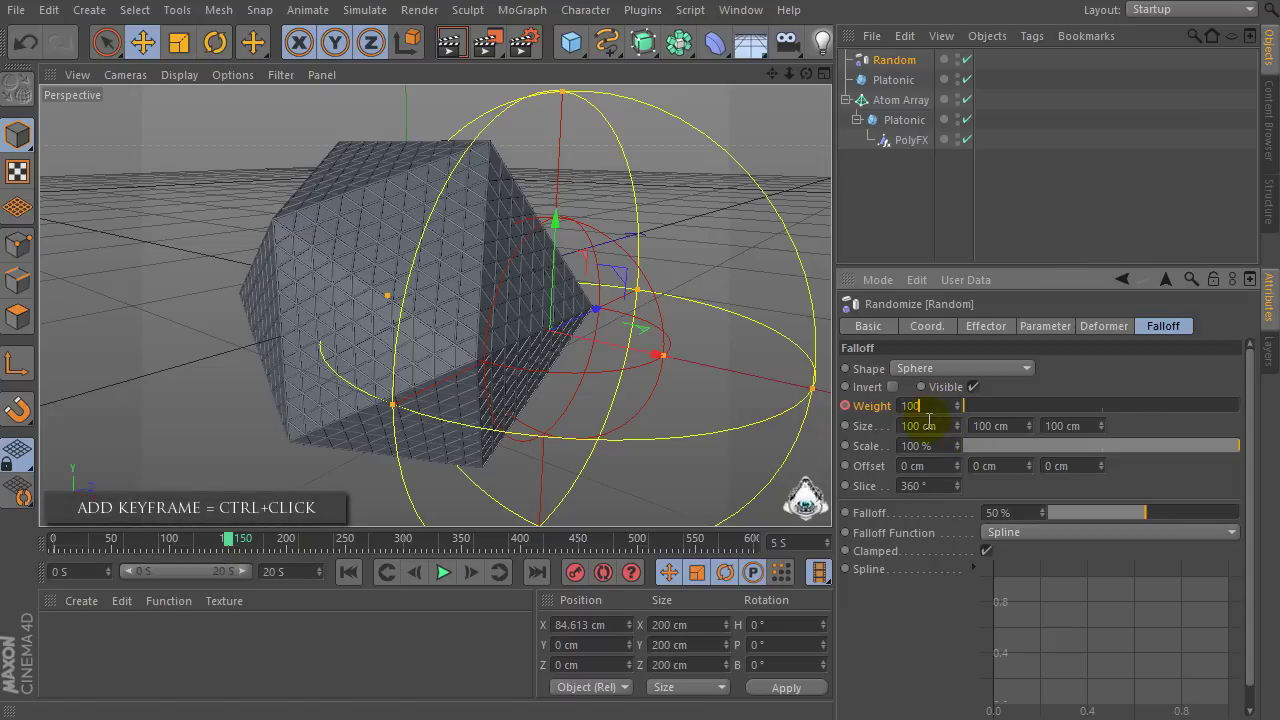
left_click(845, 406, "ctrl")
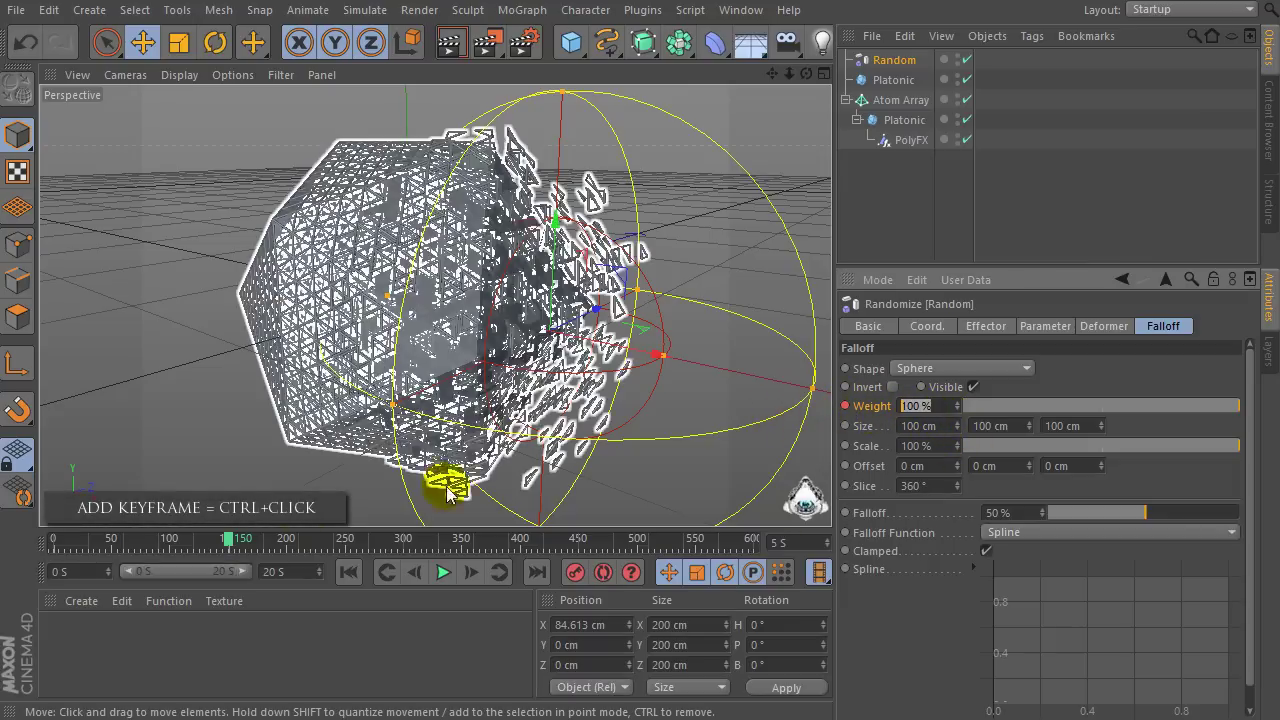
Play the animation from the start to check how the triangles scatter as the falloff weight increases.
left_click_drag(235, 543, 14, 540)
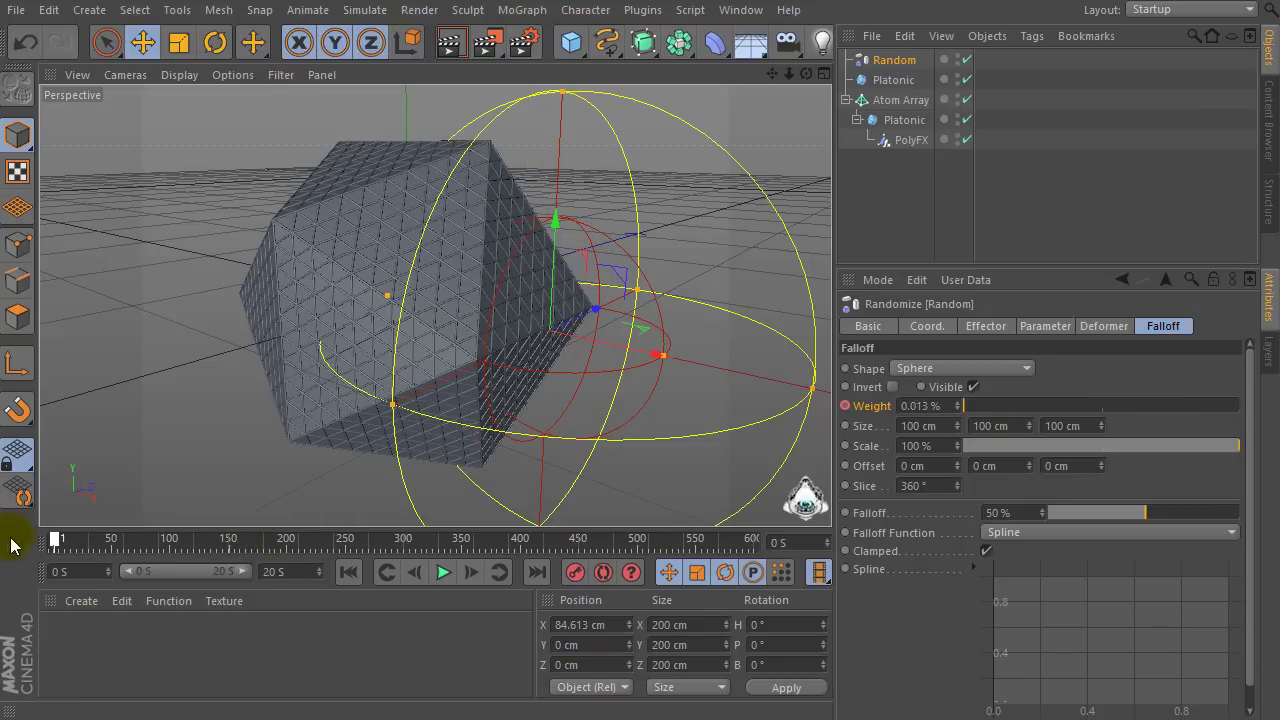
left_click(443, 573)
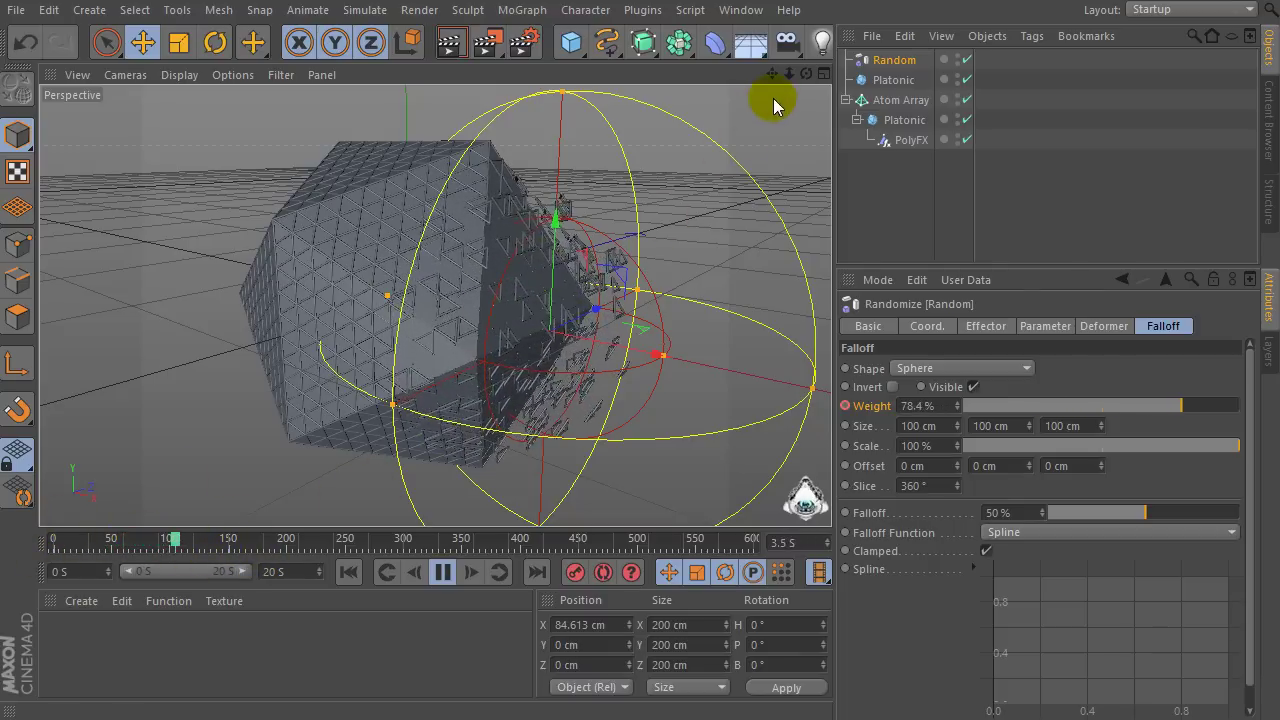
scroll(434, 297, "up", 2)
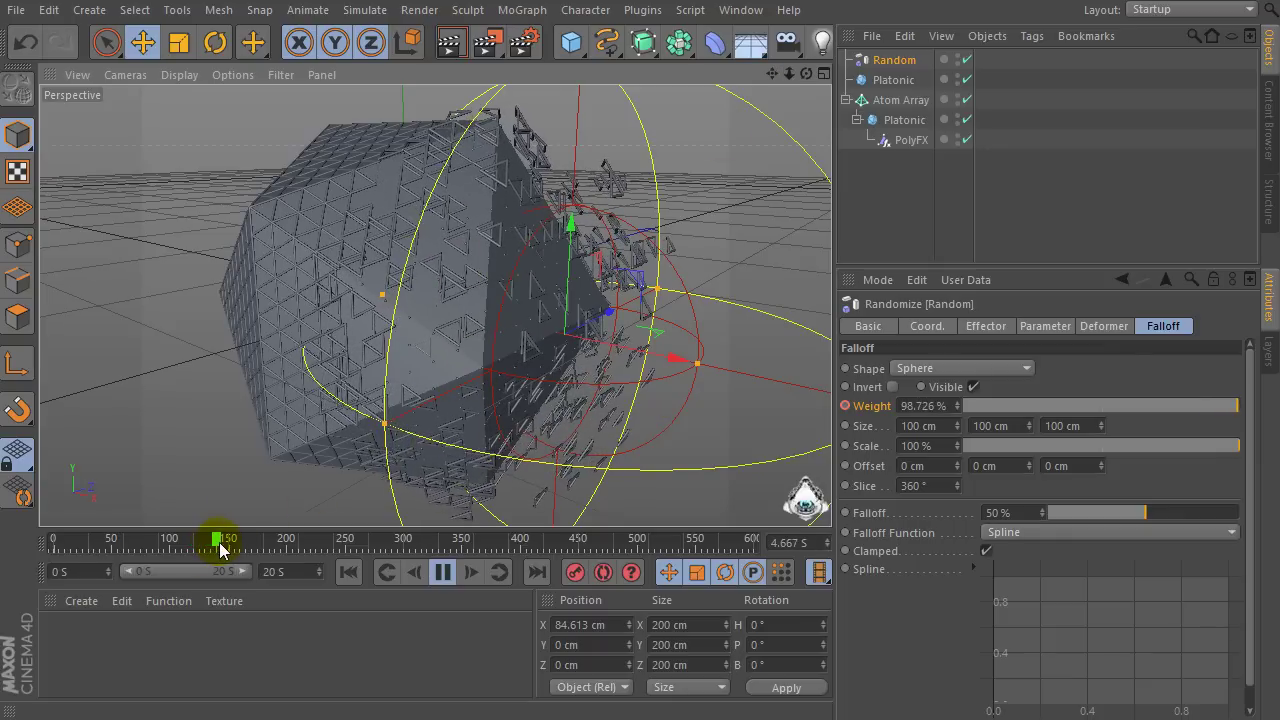
Stop the playback, go to 16 seconds and record a keyframe holding the Random effector's falloff weight at 100%.
left_click_drag(222, 548, 630, 555)
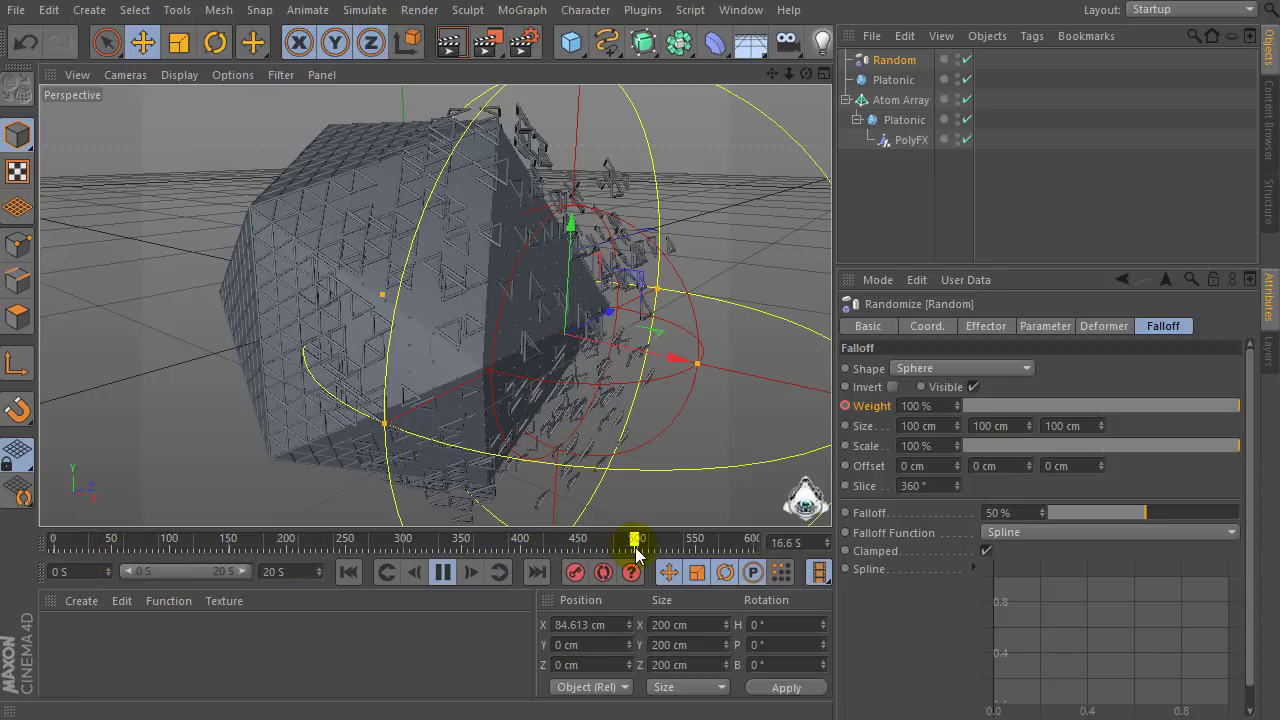
left_click_drag(637, 553, 638, 553)
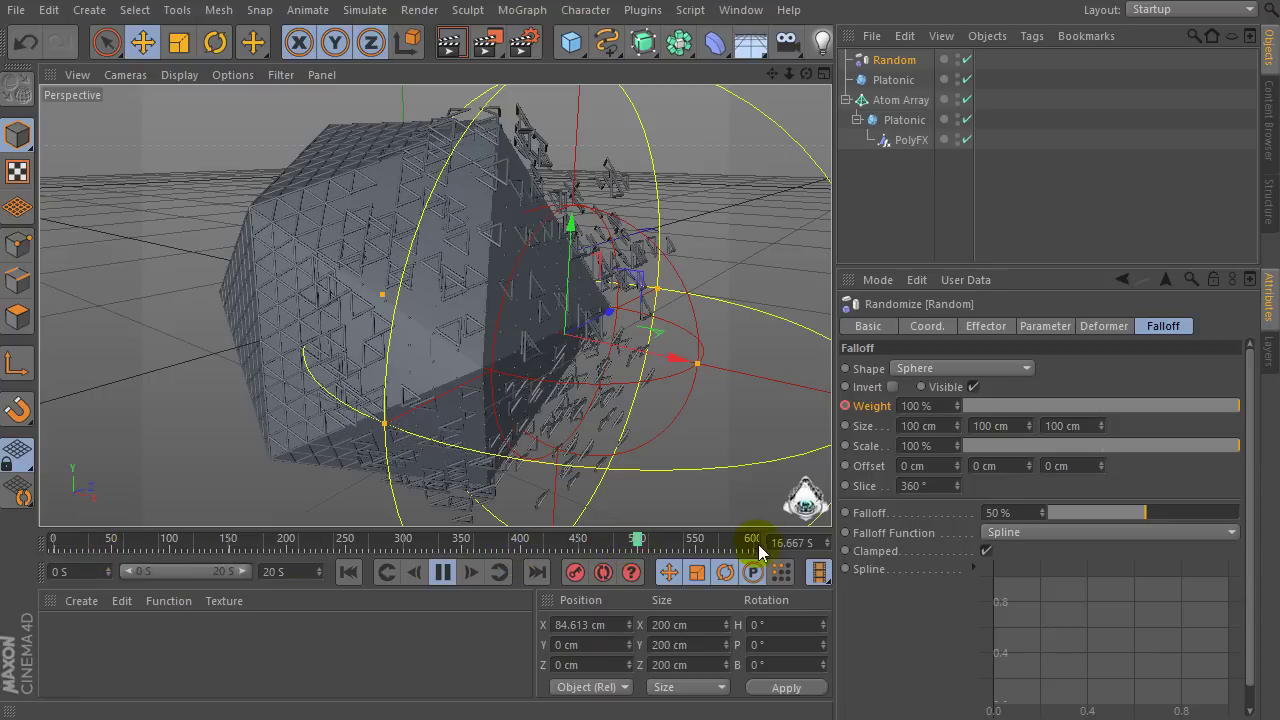
left_click(443, 571)
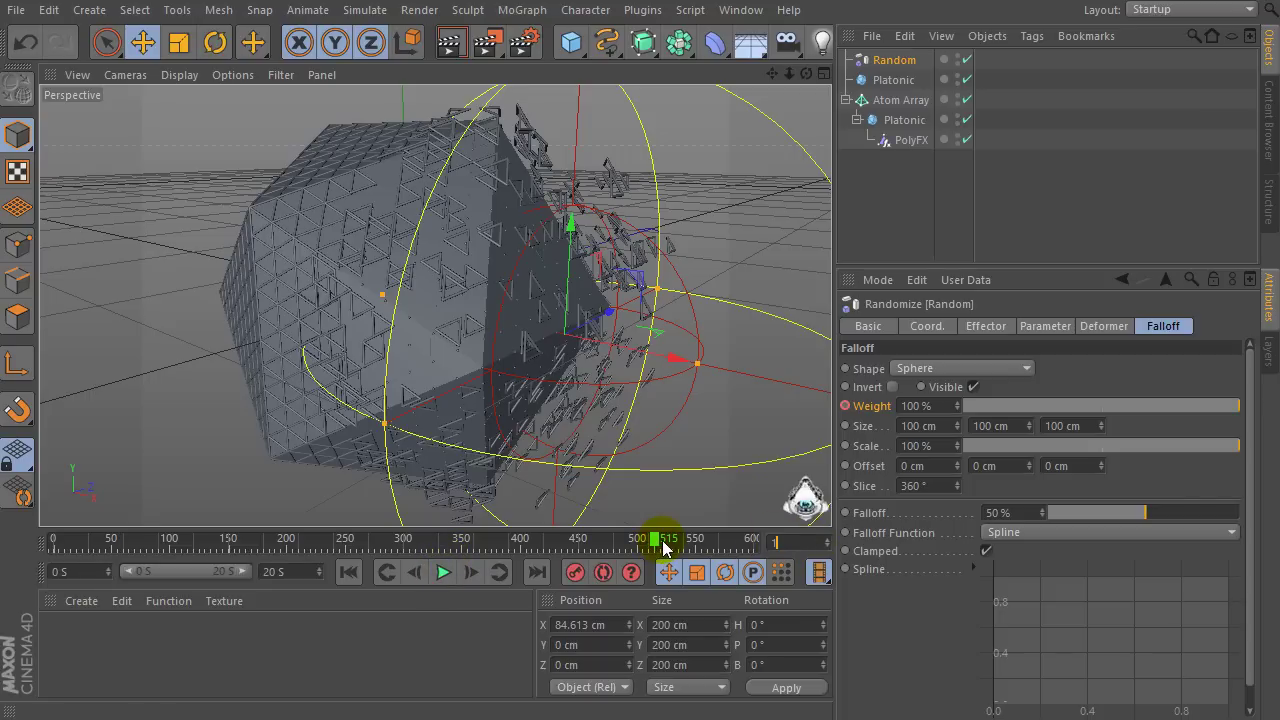
type("6 S")
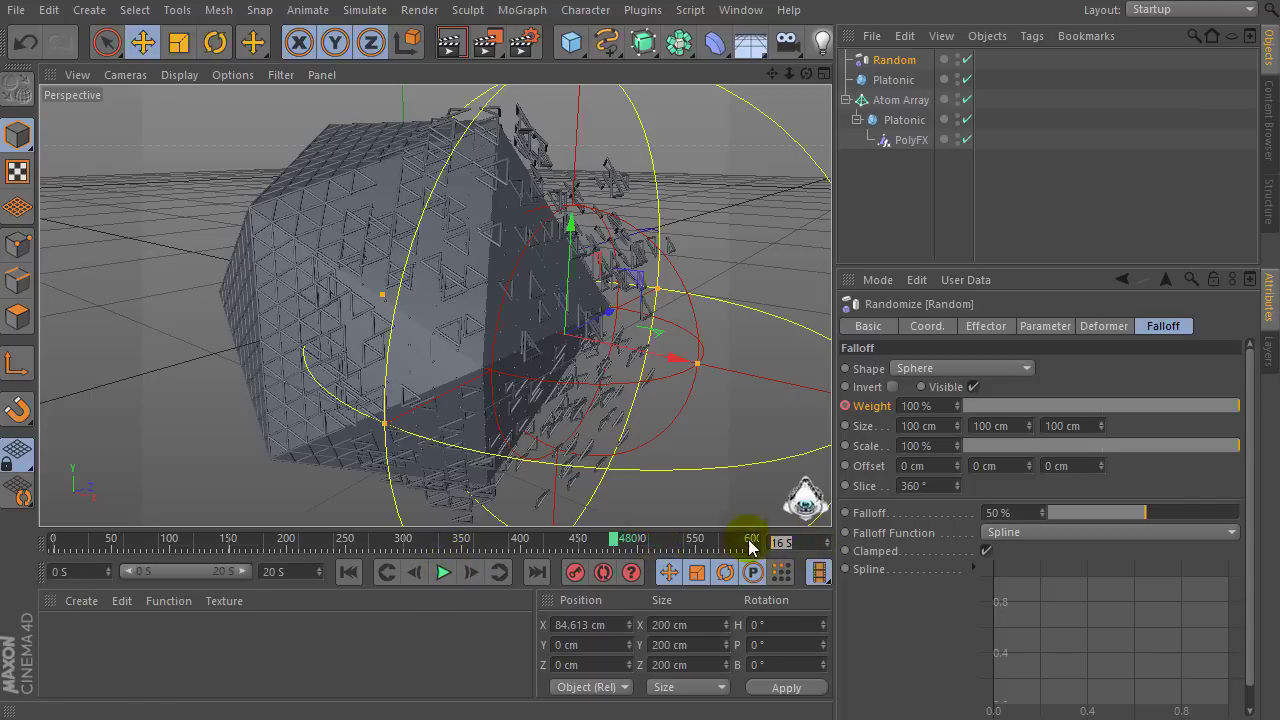
left_click(846, 407, "ctrl")
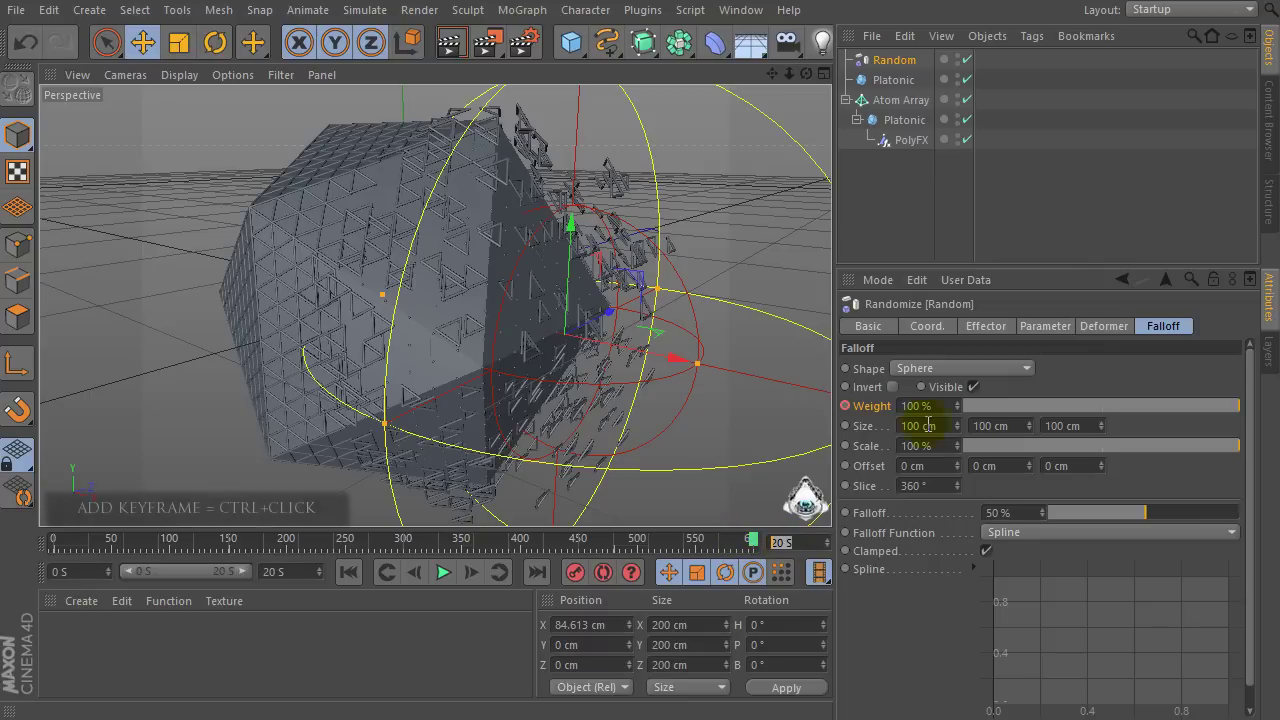
Keyframe the Random effector's falloff weight at 0% at 20 seconds and return to the start of the timeline.
left_click_drag(1004, 407, 920, 417)
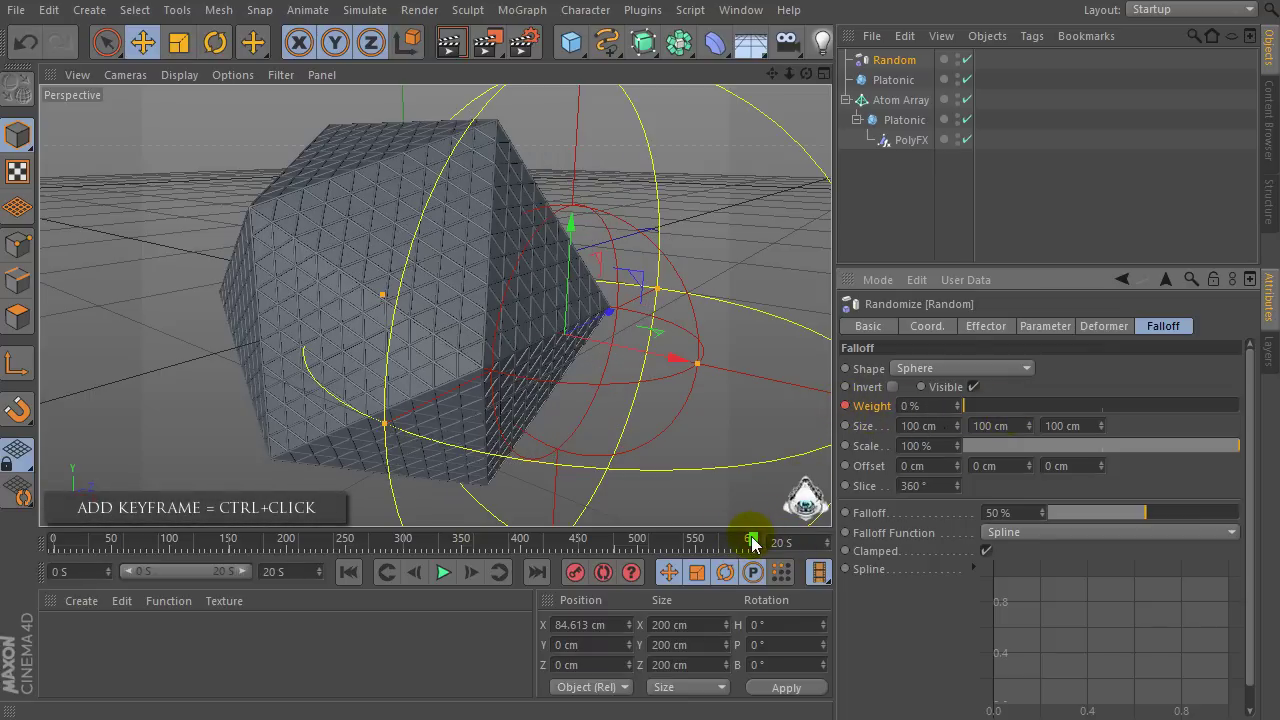
mouse_move(750, 538)
left_mouse_down()
mouse_move(657, 540)
mouse_move(734, 529)
mouse_move(633, 537)
mouse_move(709, 523)
mouse_move(614, 523)
mouse_move(735, 535)
mouse_move(737, 523)
mouse_move(457, 509)
mouse_move(48, 505)
left_mouse_up()
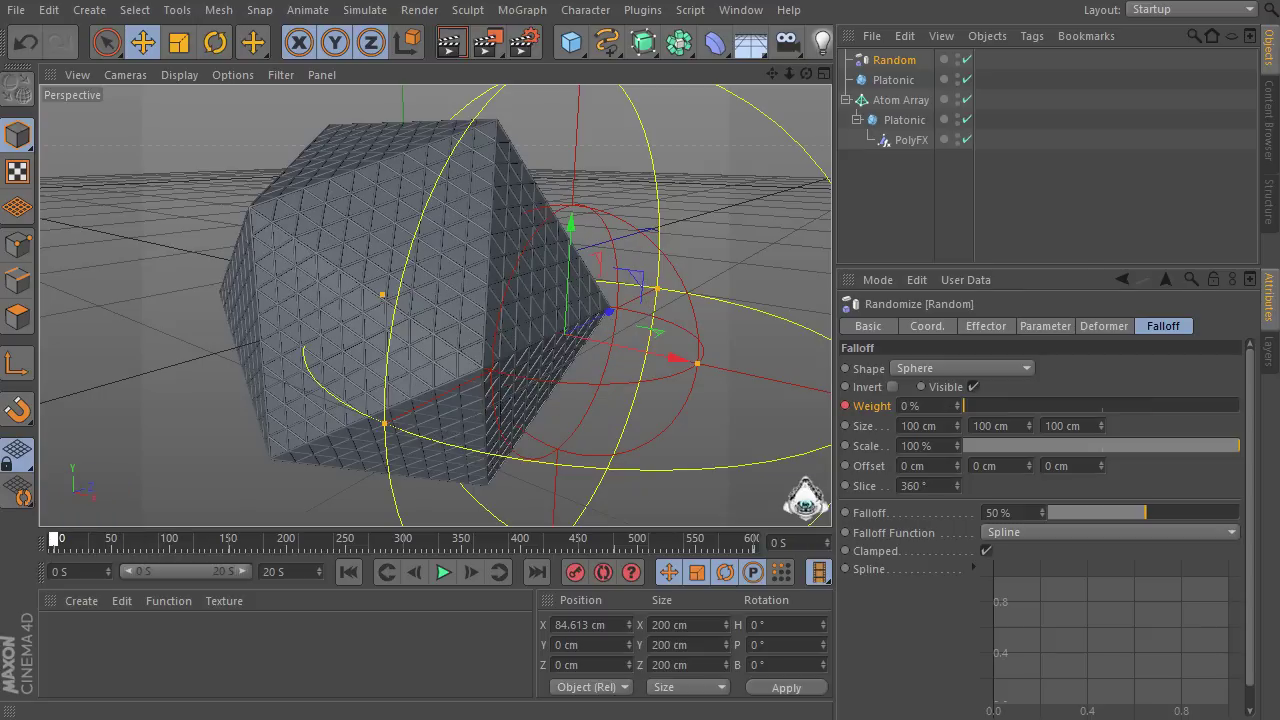
Play the animation to check the triangles scattering from another angle, stop it and rewind to frame 0.
left_click(443, 572)
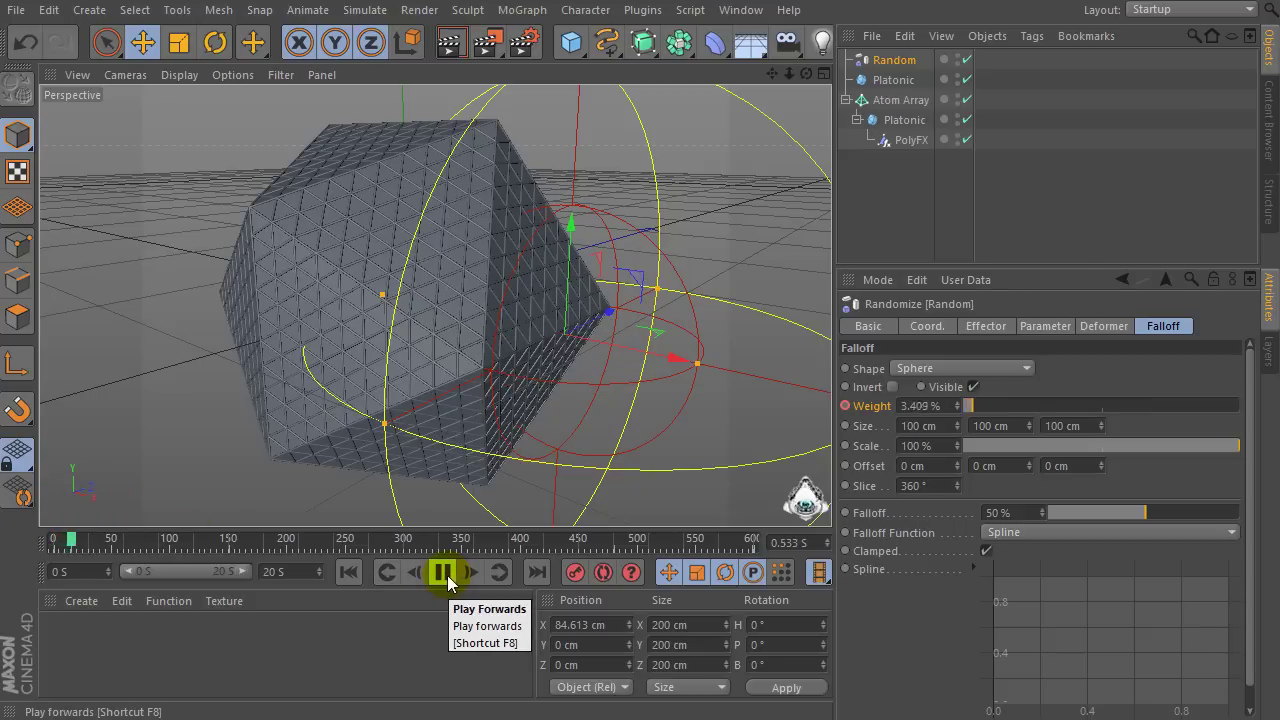
left_click_drag(804, 74, 435, 304)
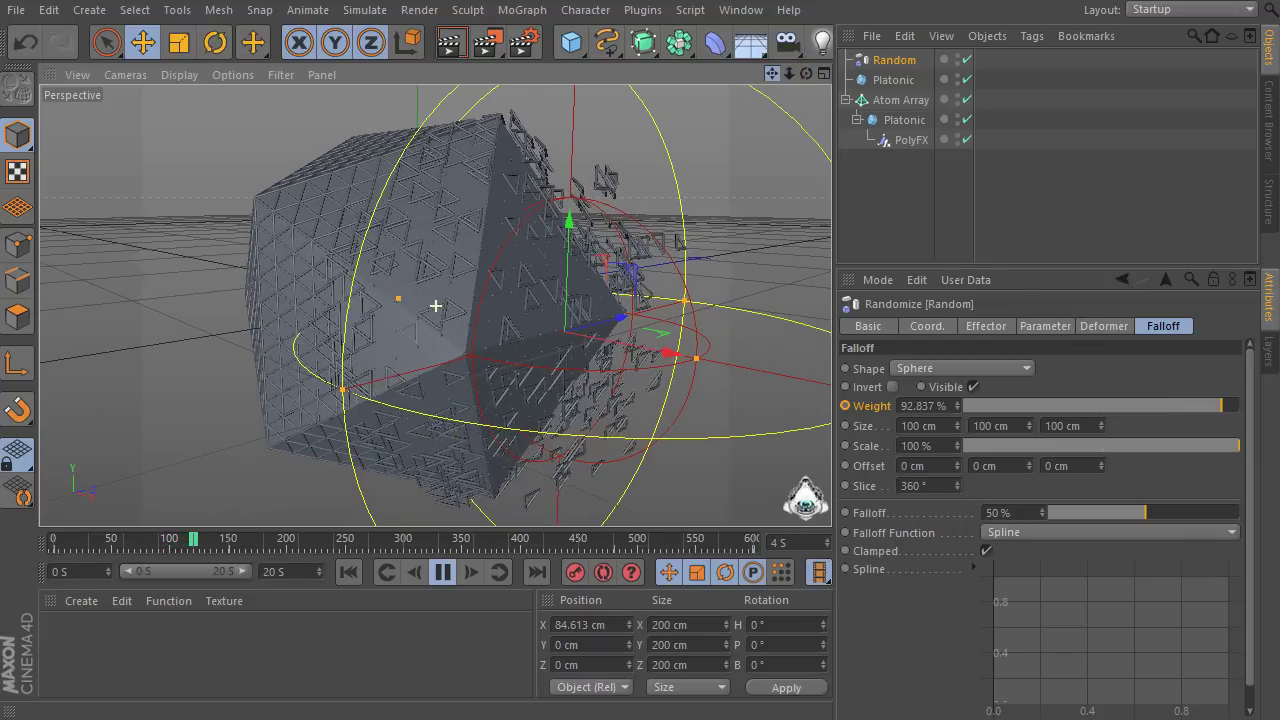
left_click(443, 571)
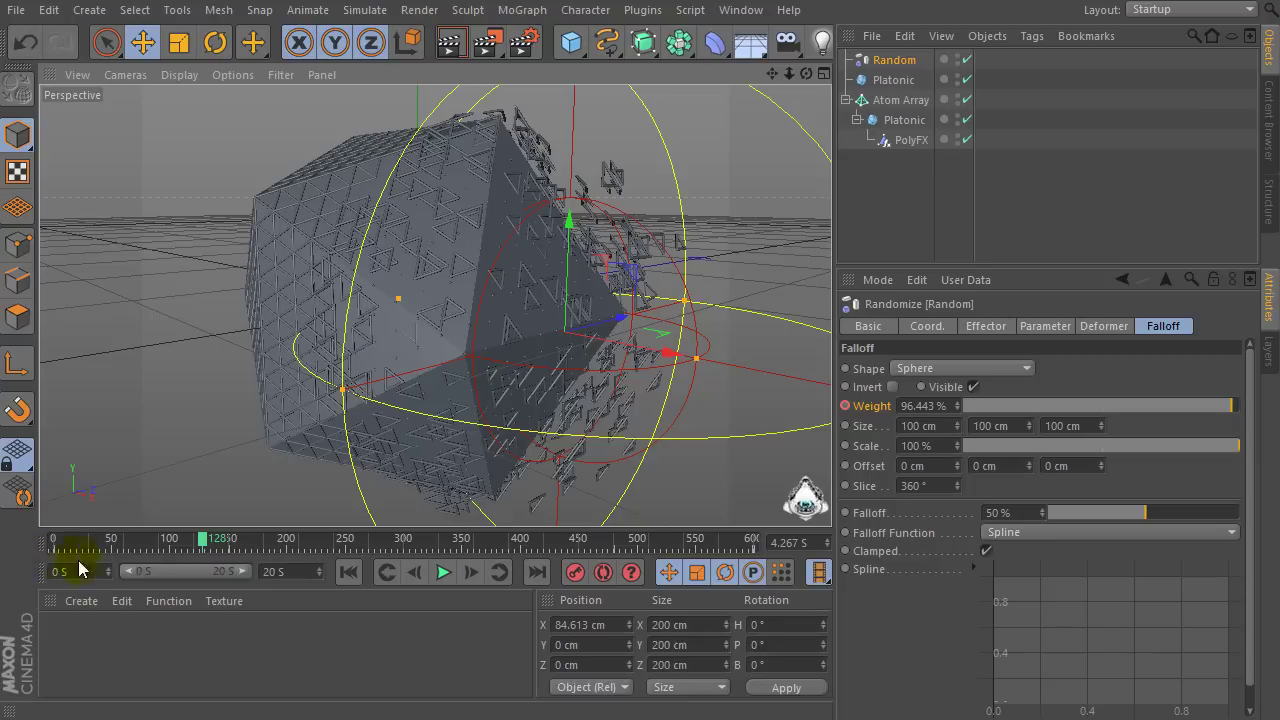
left_click_drag(203, 545, 58, 545)
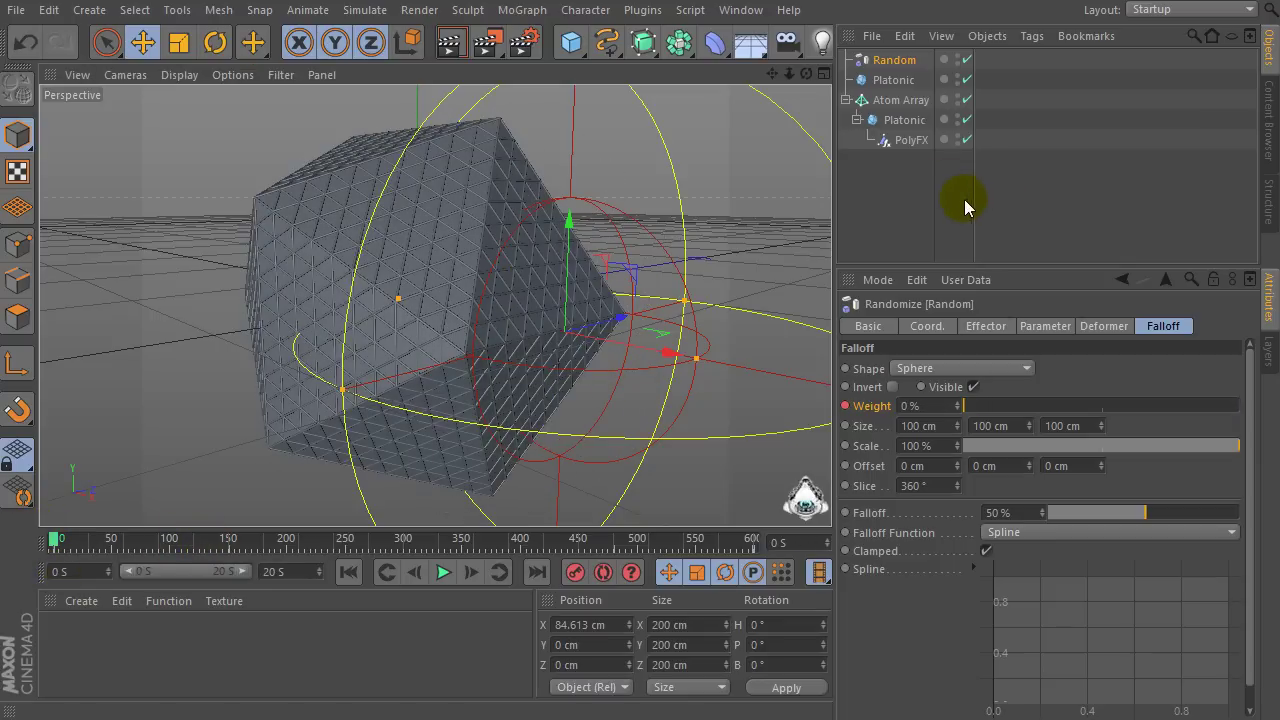
Select the solid Platonic and the Atom Array together and keyframe their H, P and B rotation at 0° at frame 0.
left_click(905, 100)
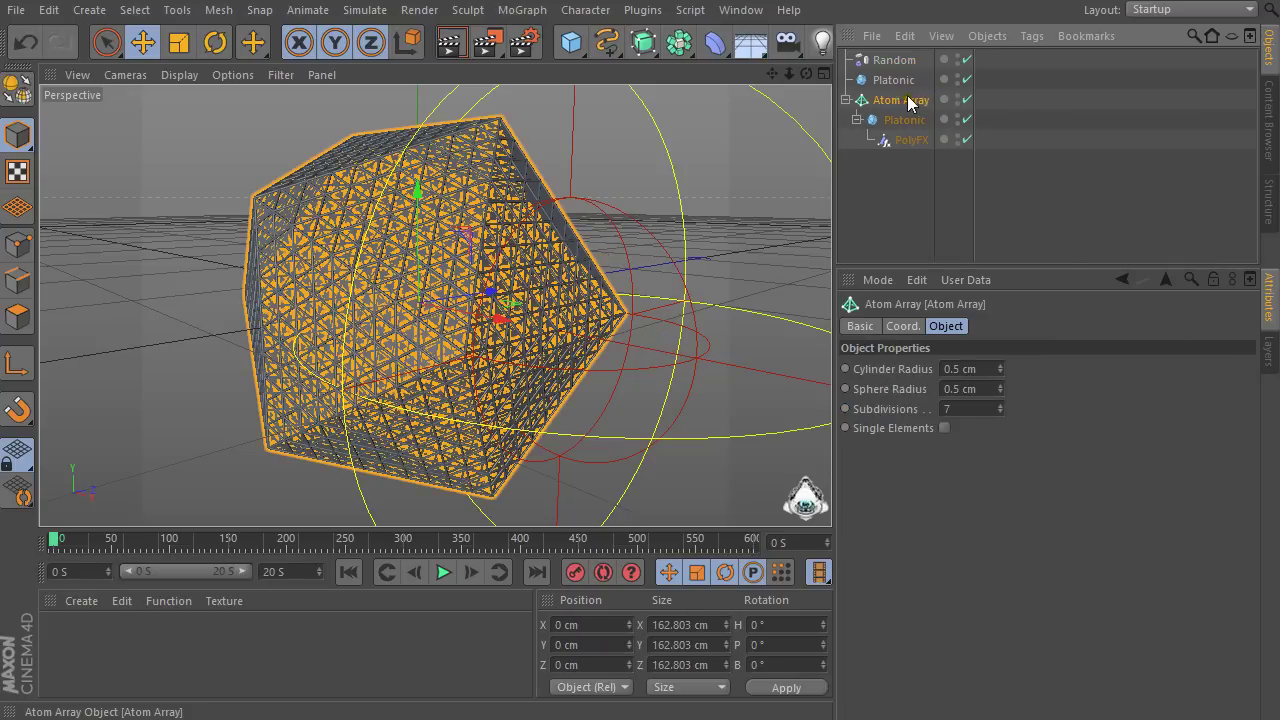
left_click(1020, 120)
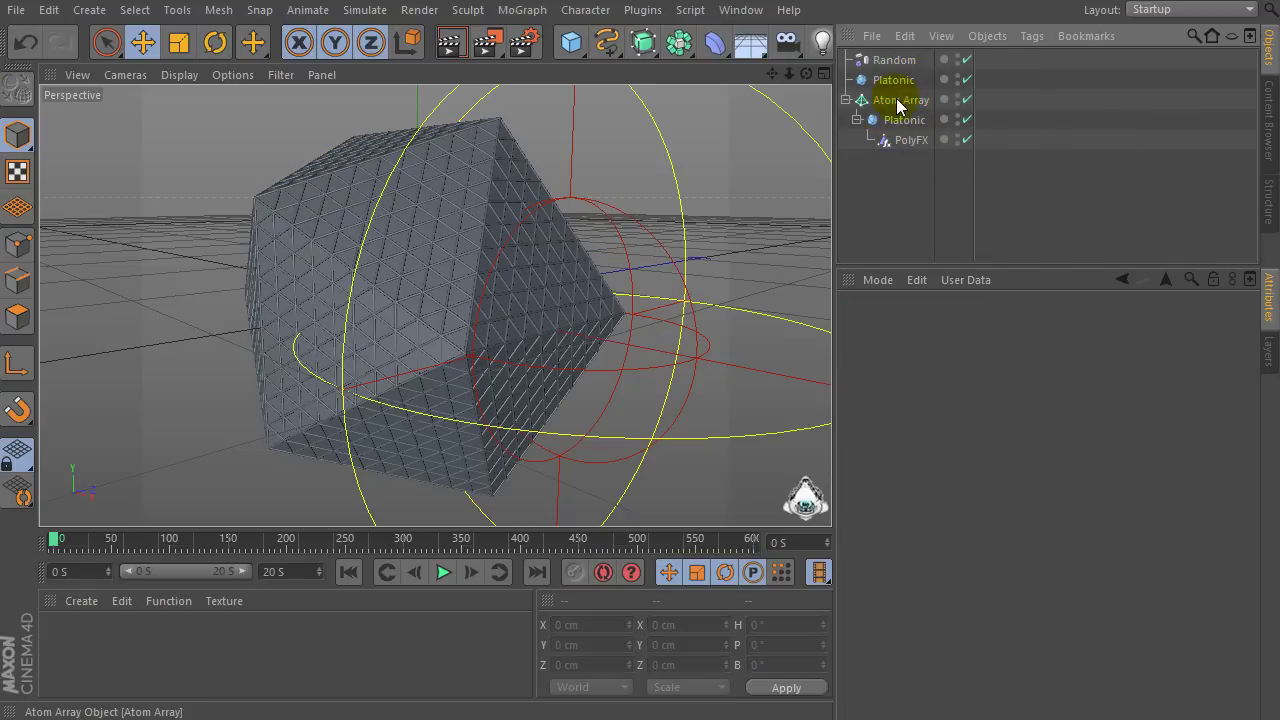
left_click(922, 104)
left_click(846, 100)
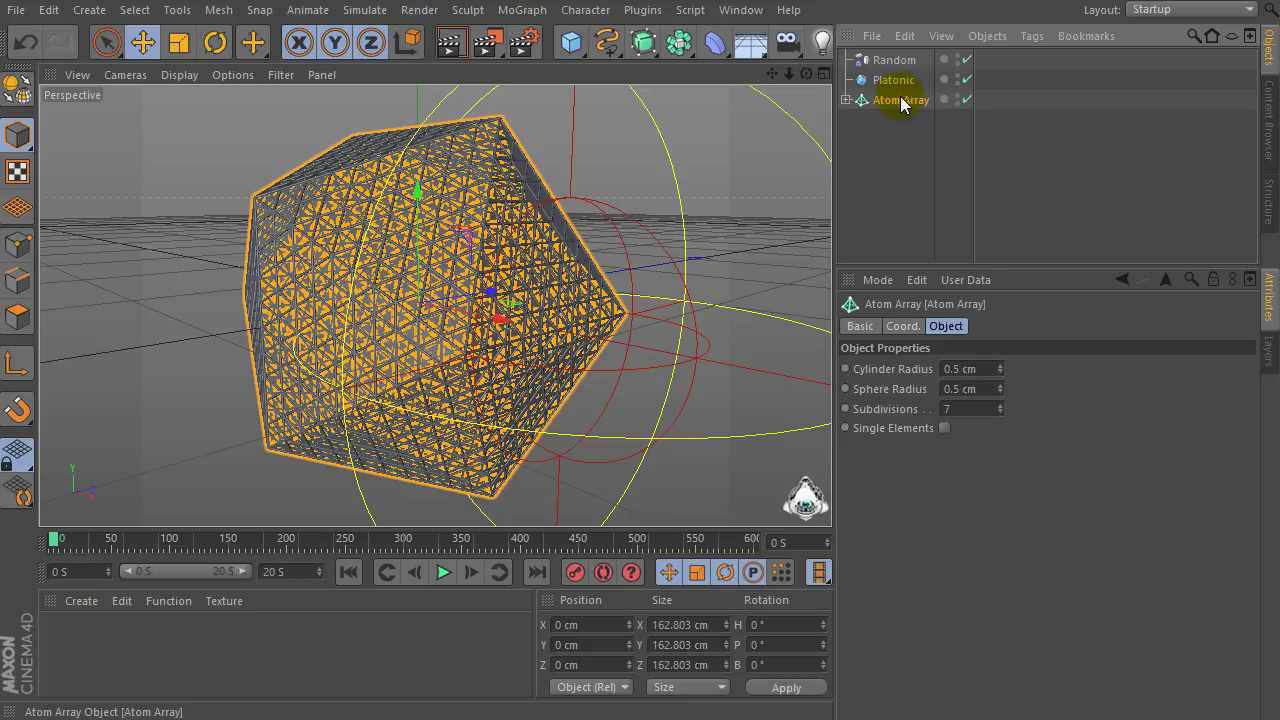
left_click_drag(887, 74, 886, 80)
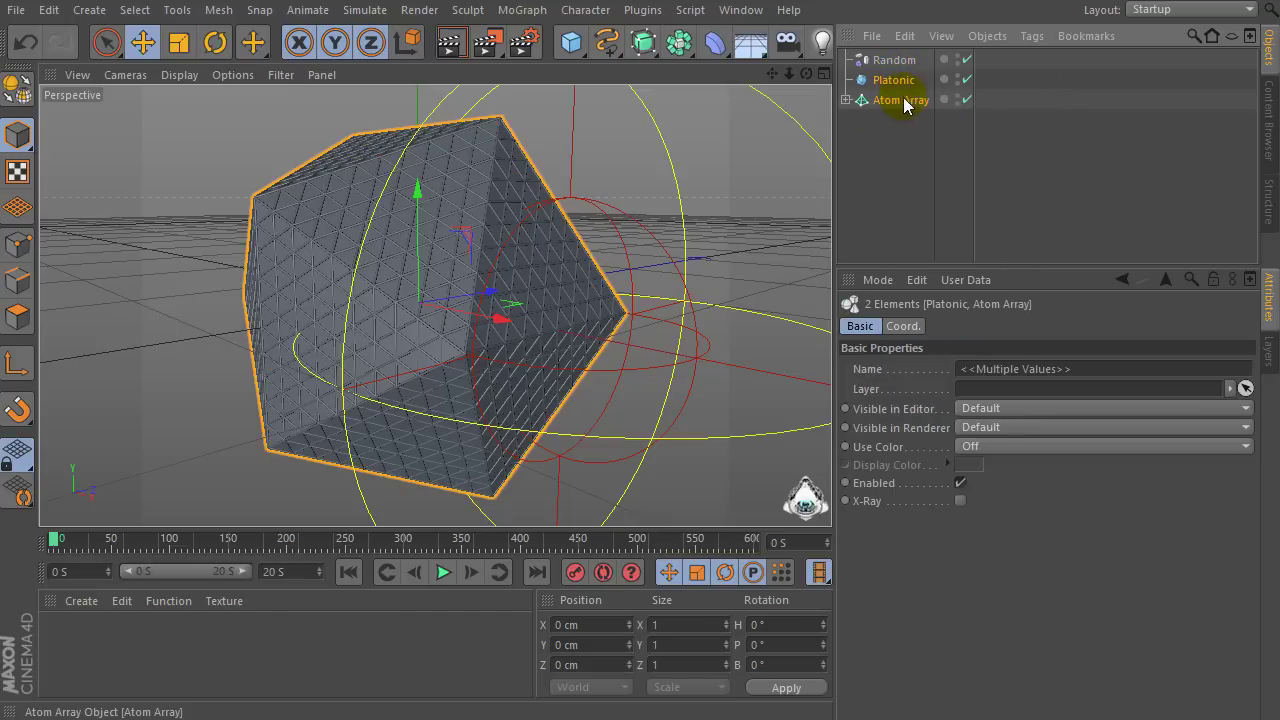
left_click_drag(1056, 143, 855, 78)
left_click(908, 326)
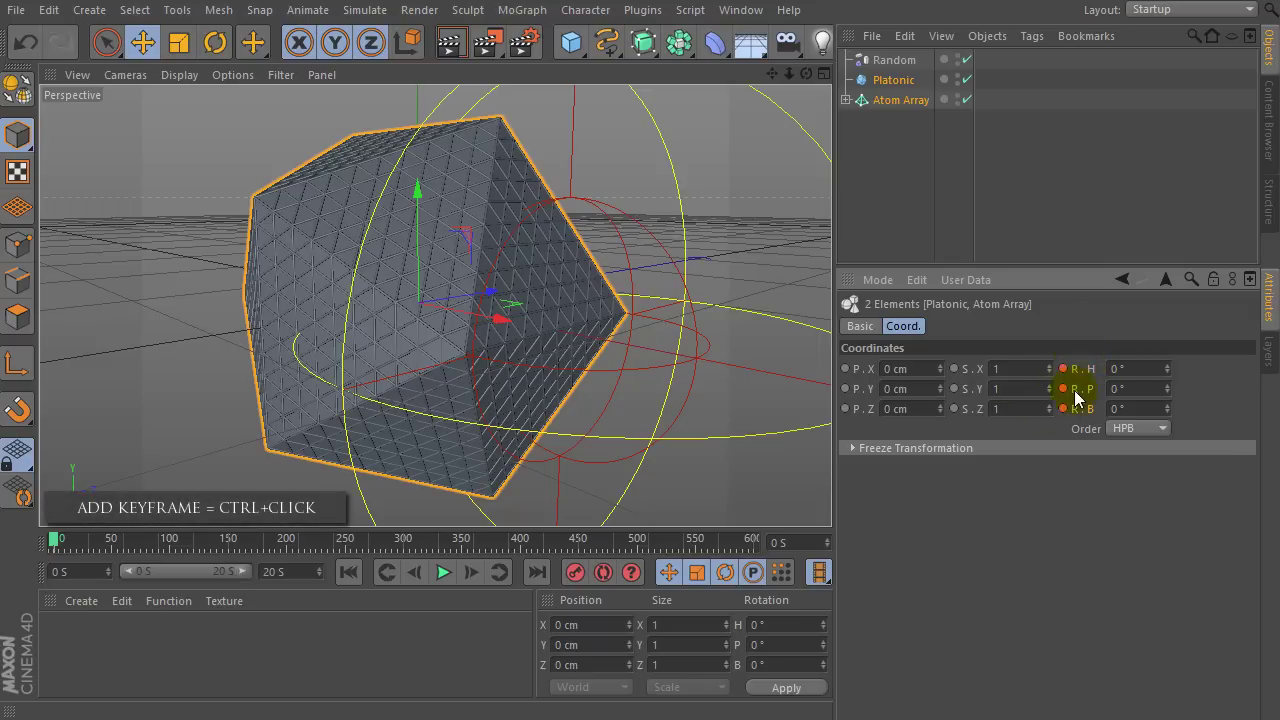
At 20 seconds, set the H, P and B rotation of the Platonic and Atom Array to 360° and record keyframes for all three.
left_click(57, 540)
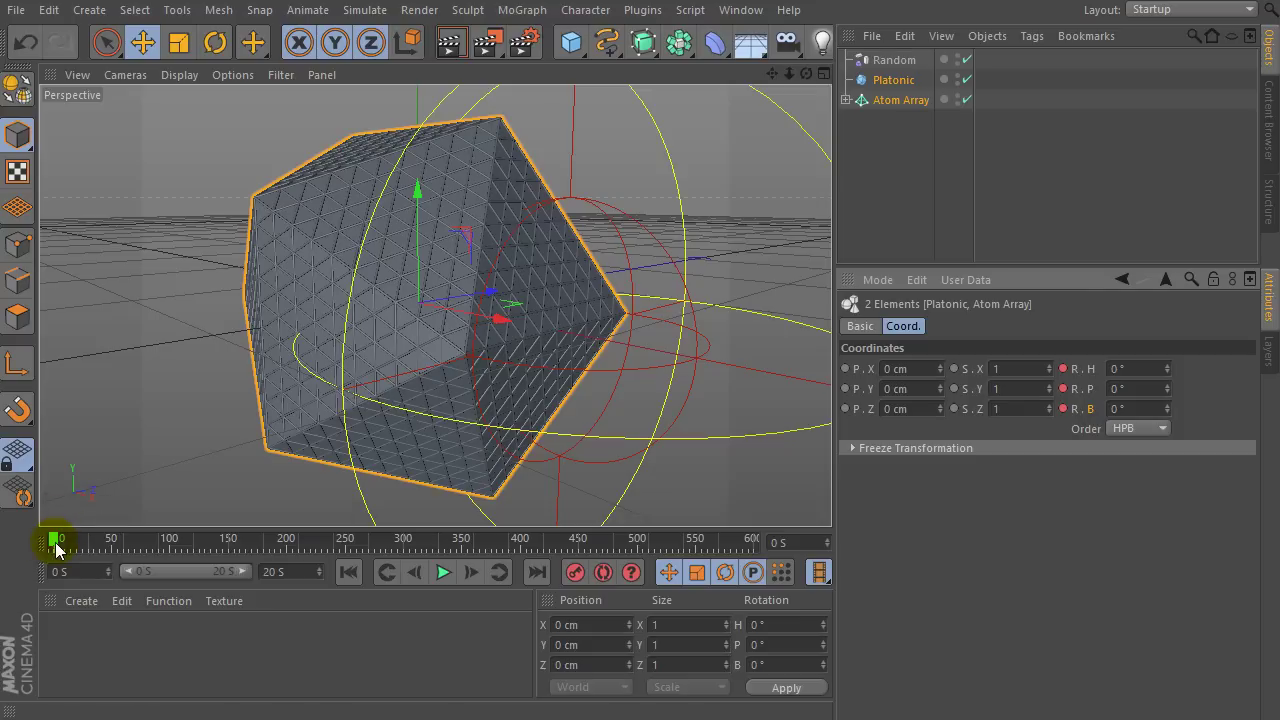
left_click_drag(55, 547, 746, 544)
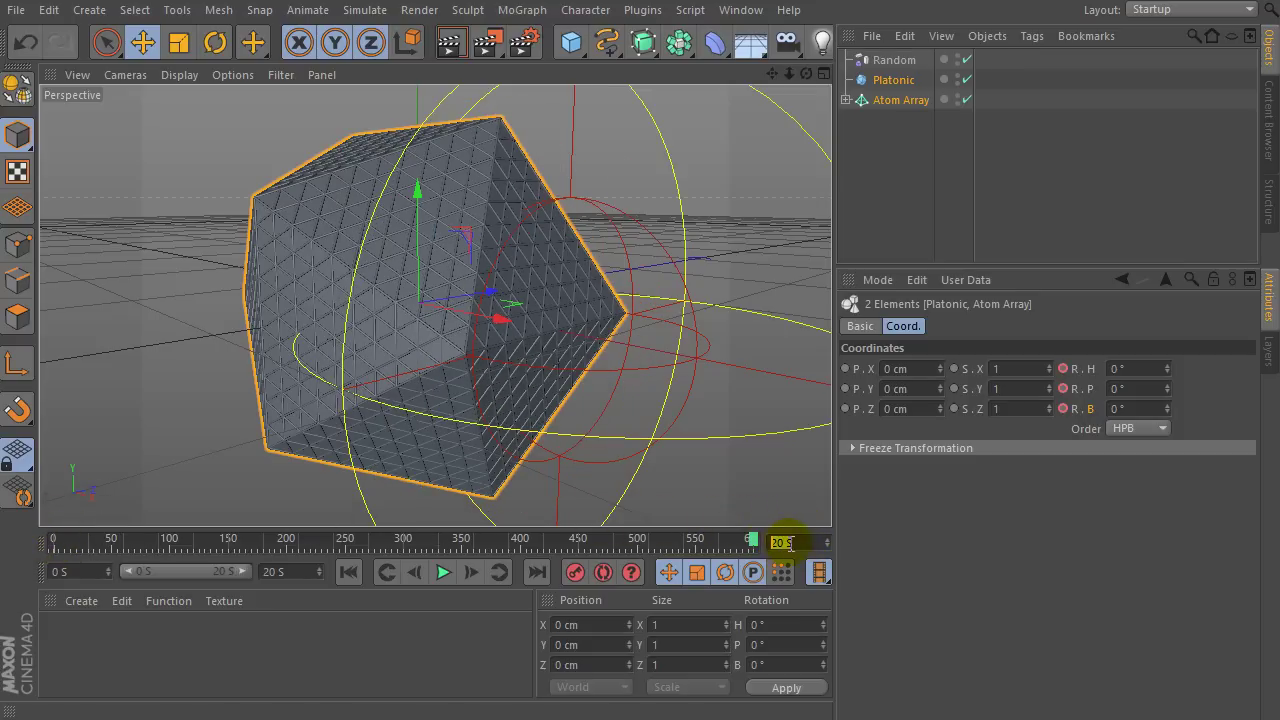
left_click(1137, 369)
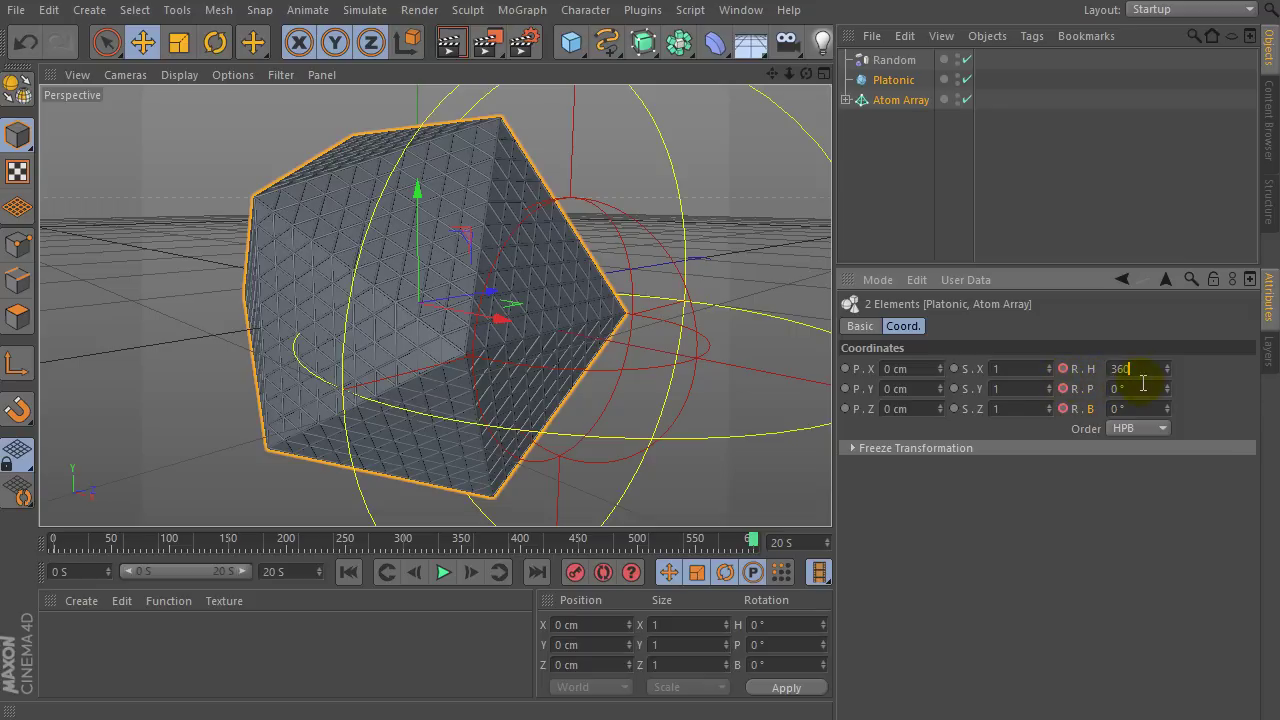
type("360")
key("Return")
left_click(1063, 369, "ctrl")
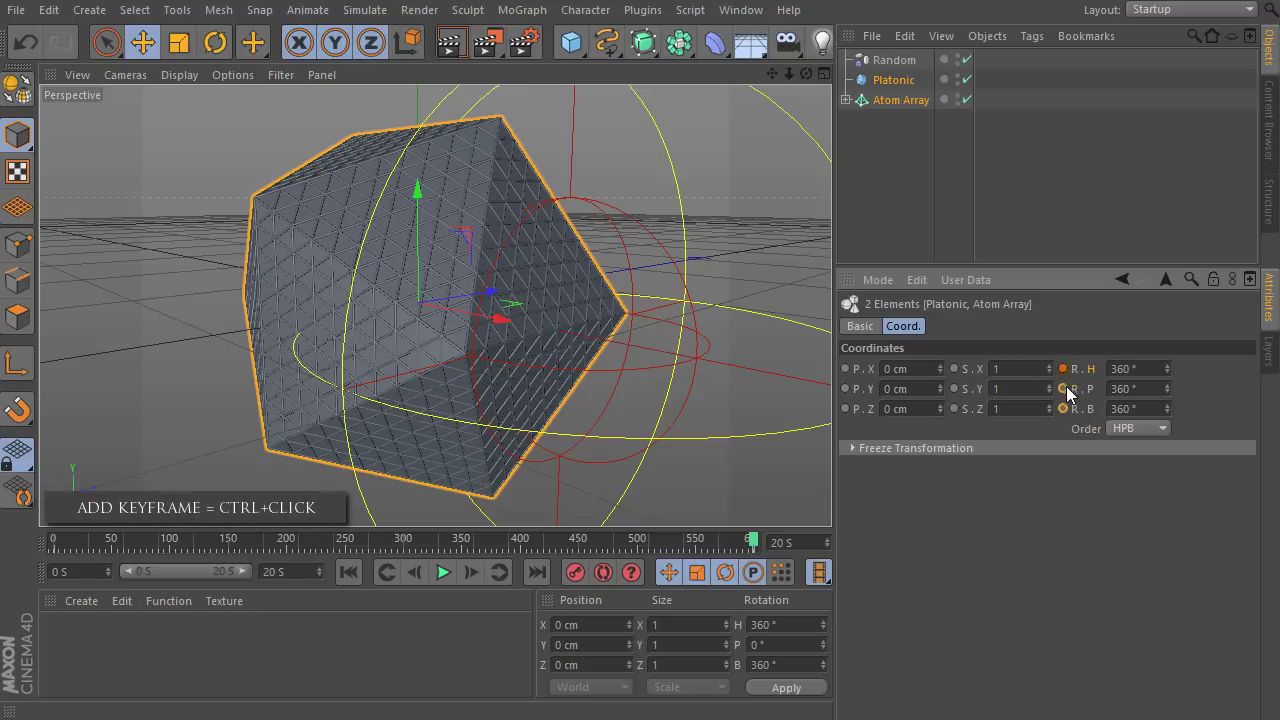
left_click(1063, 408, "ctrl")
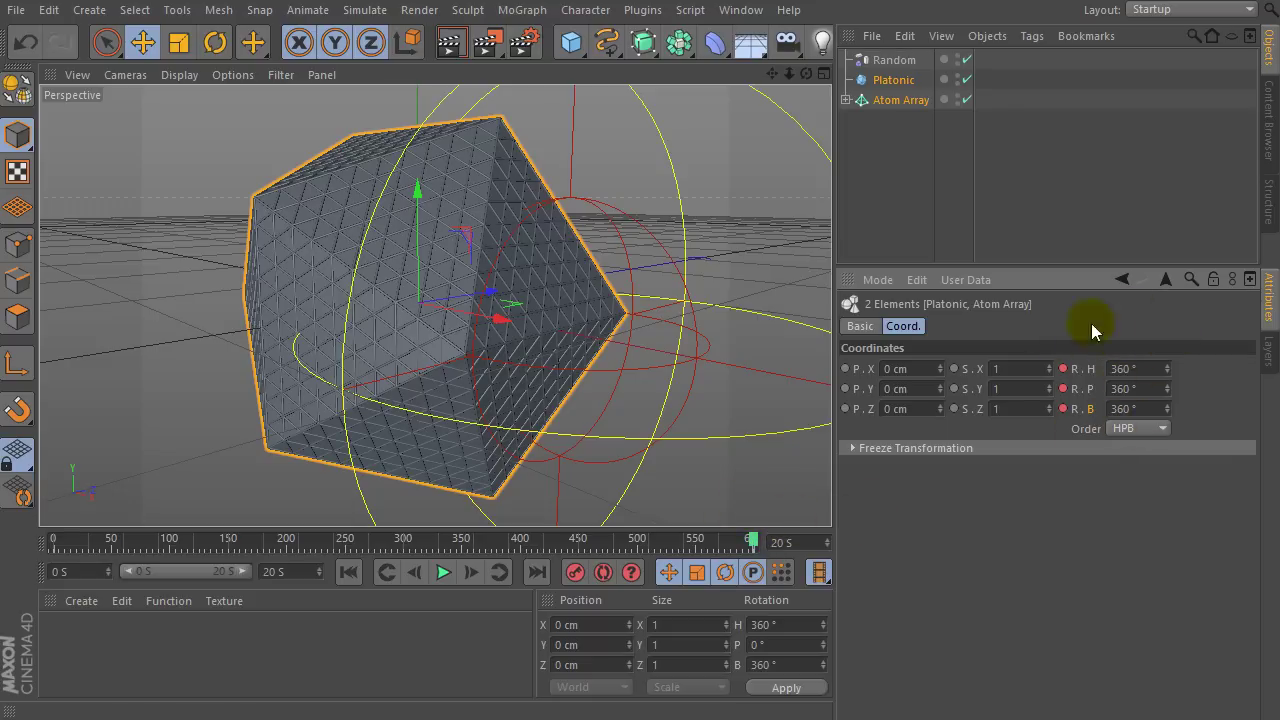
Play the animation from the start to check the rotation together with the scattering, stop it and rewind to frame 0.
left_click_drag(752, 540, 145, 540)
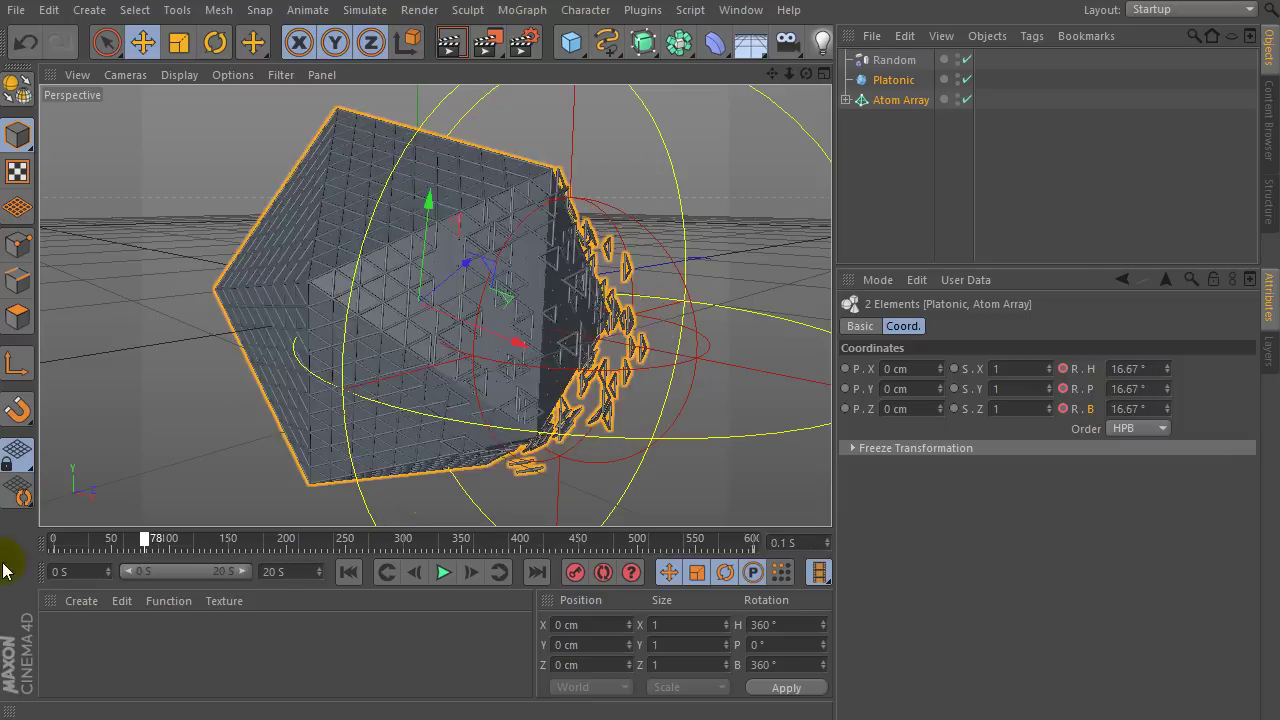
left_click_drag(5, 570, 8, 571)
left_click(443, 572)
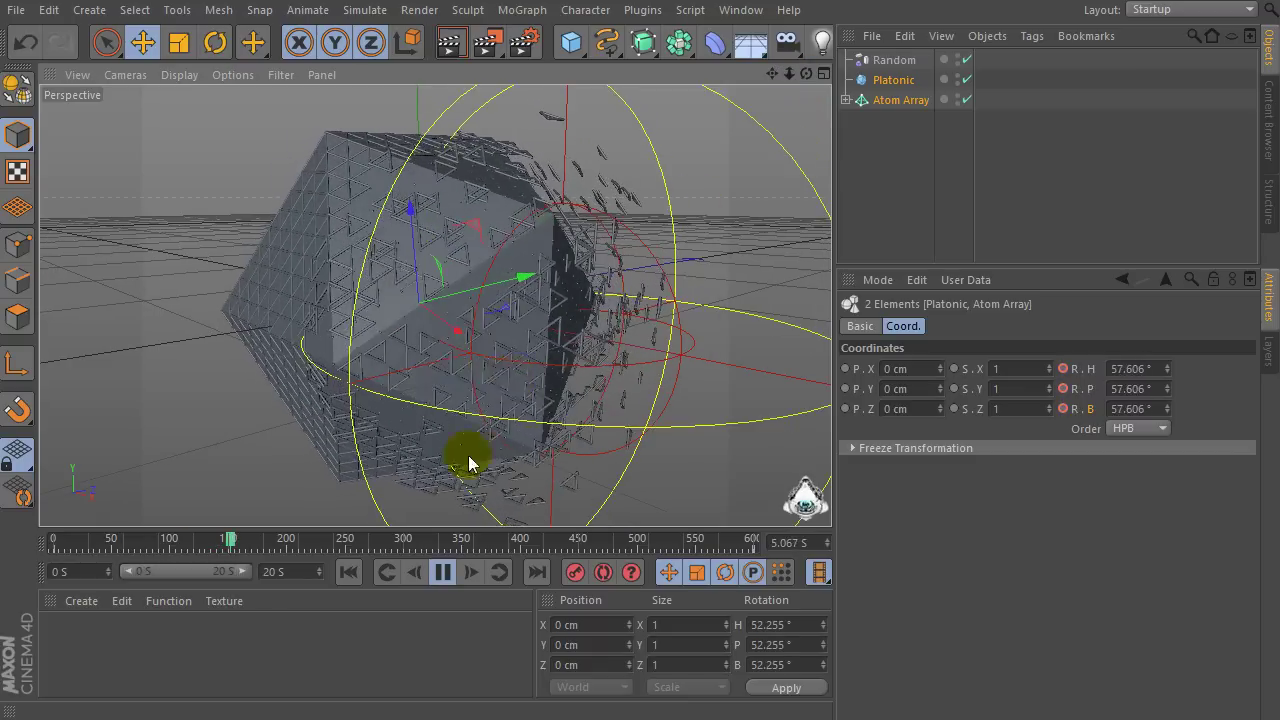
left_click(443, 572)
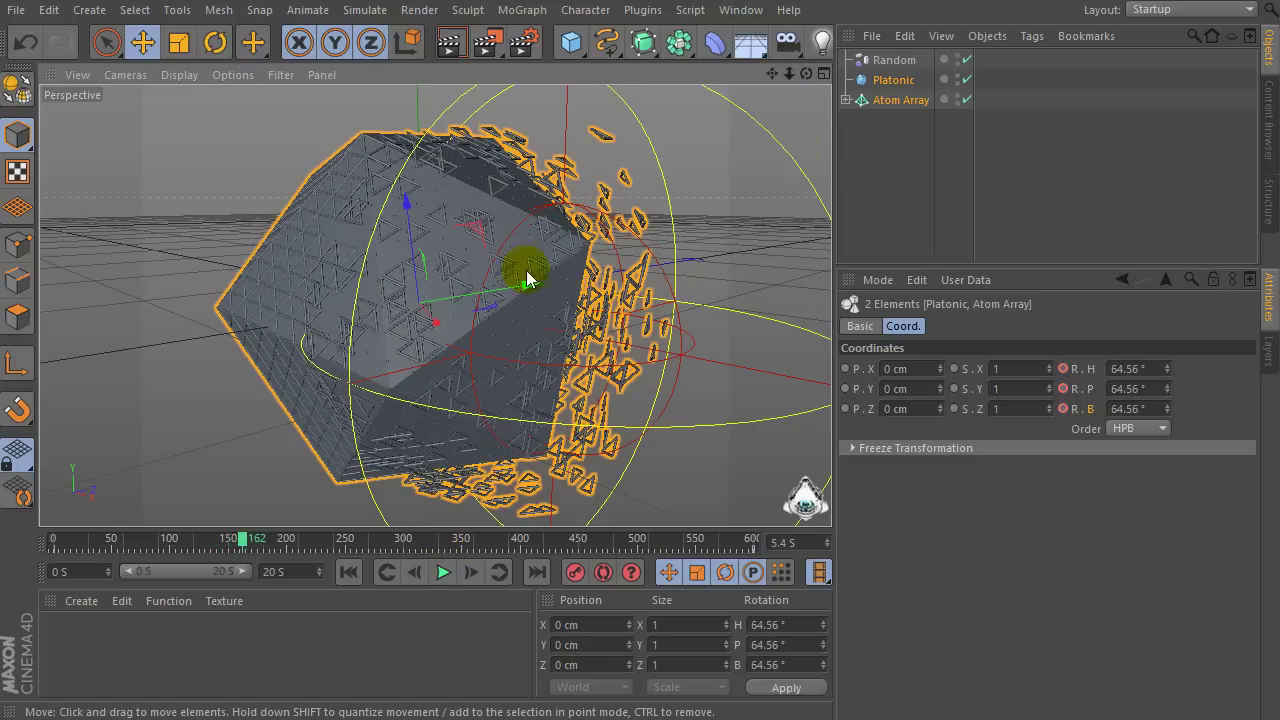
left_click_drag(237, 549, 63, 543)
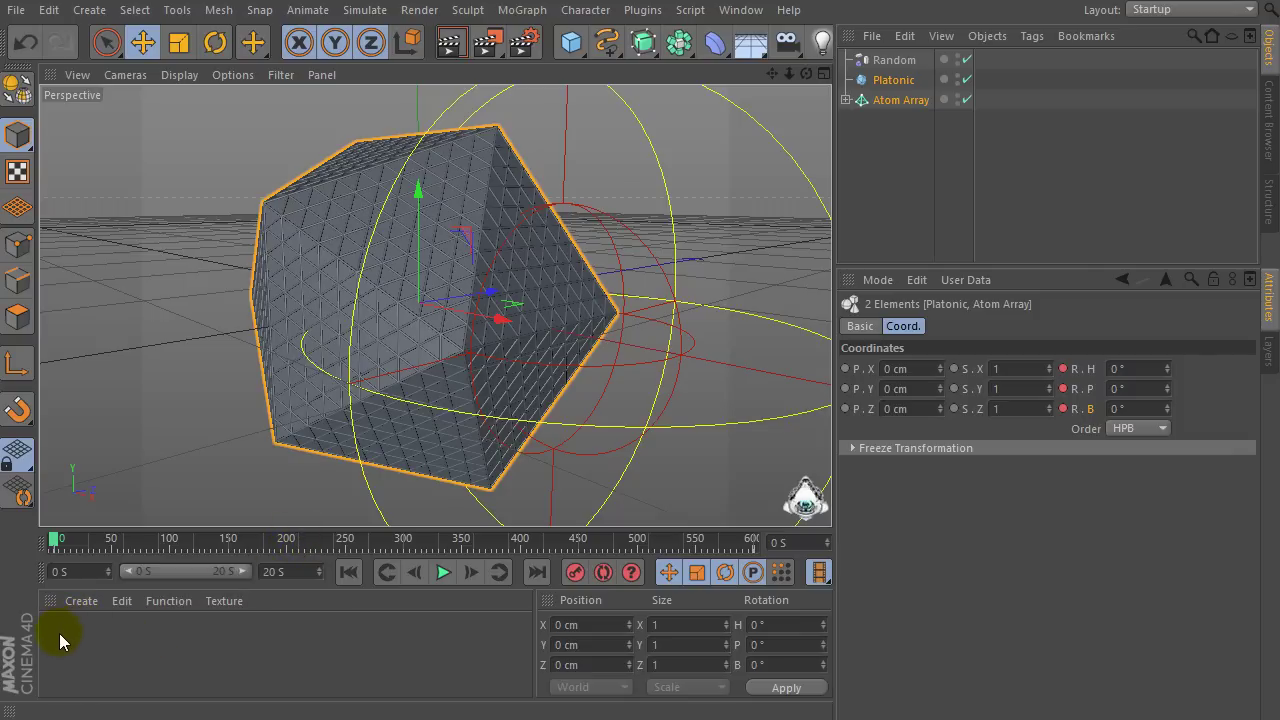
Create a new Cheen shader material.
left_click(84, 604)
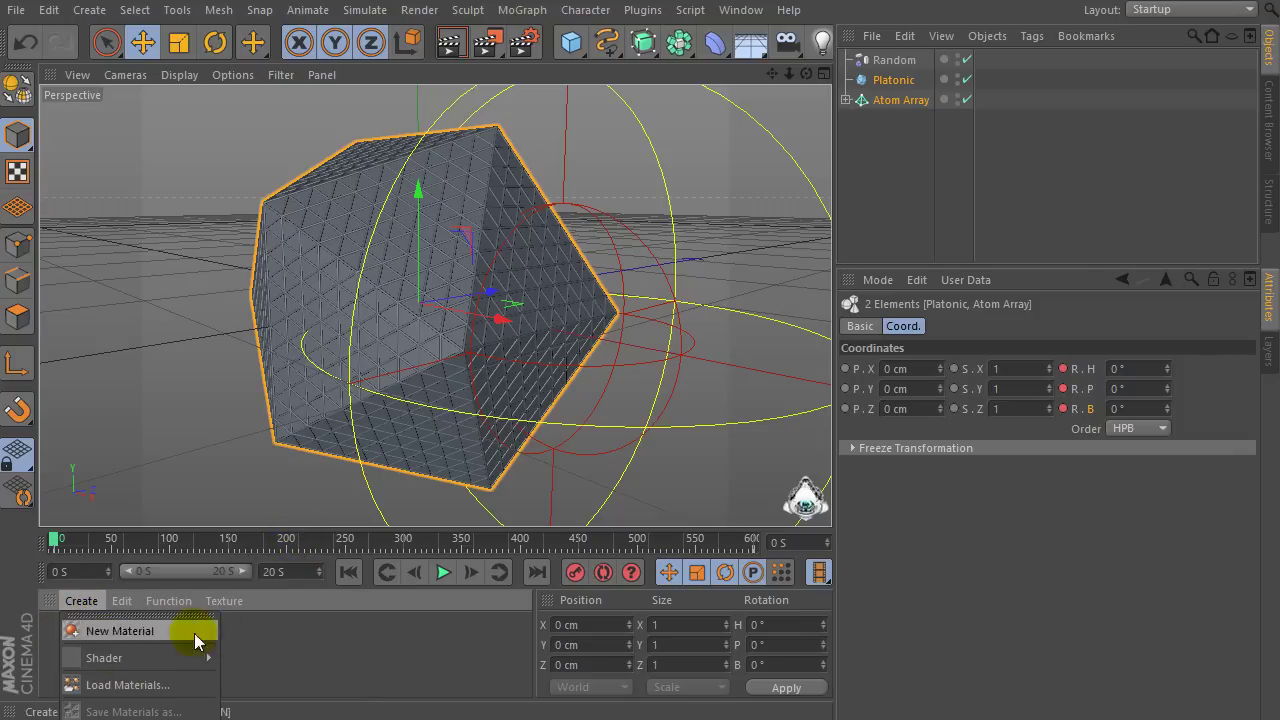
left_click(281, 624)
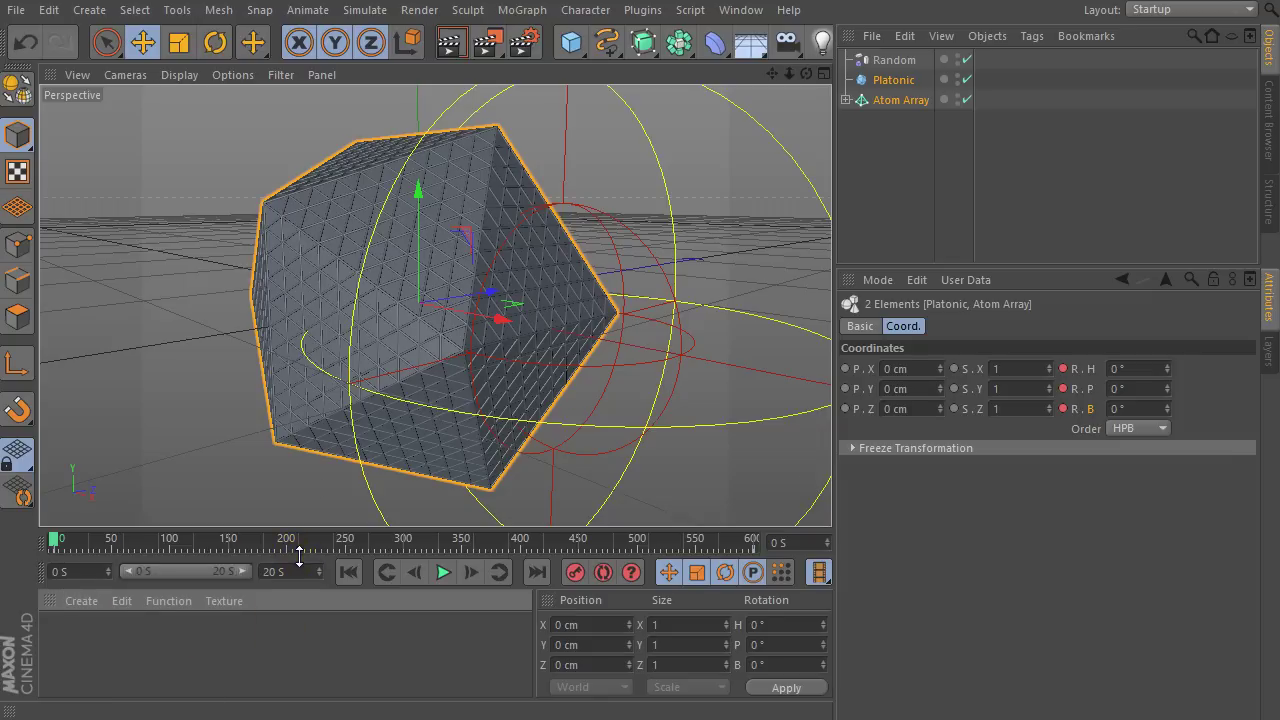
left_click_drag(299, 556, 300, 464)
left_click(82, 510)
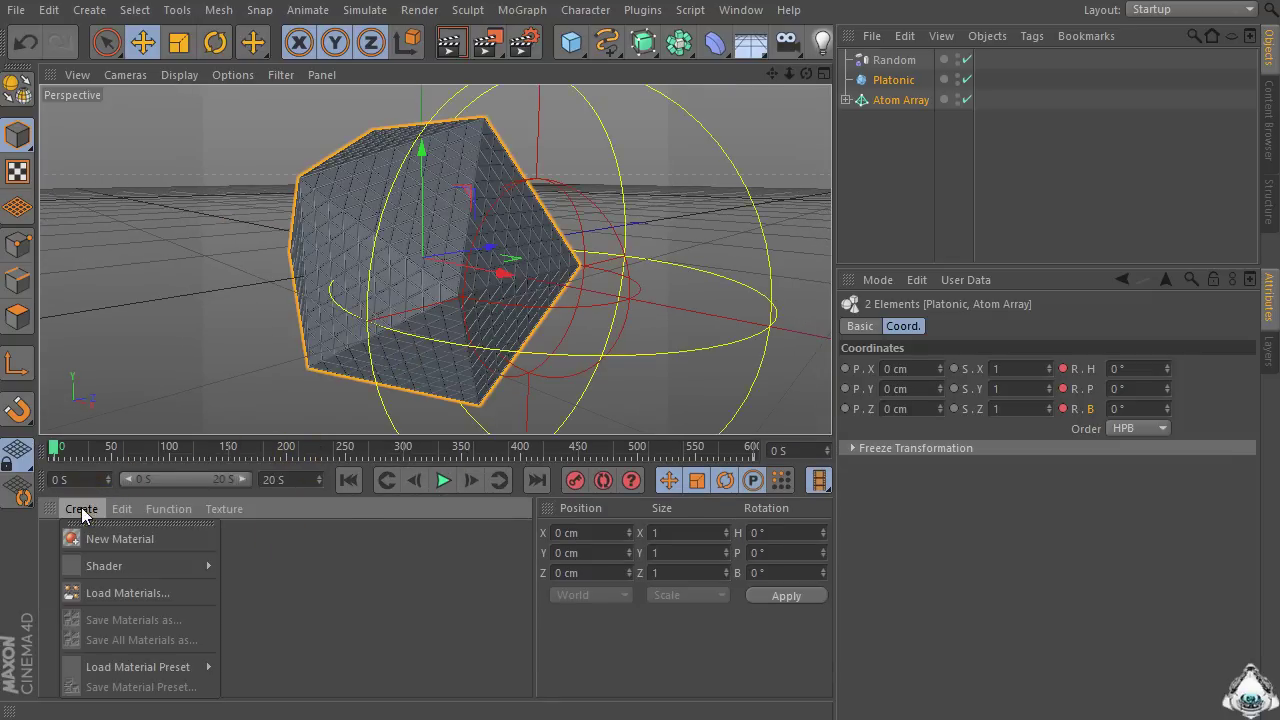
left_click(60, 509)
left_click(80, 509)
mouse_move(105, 567)
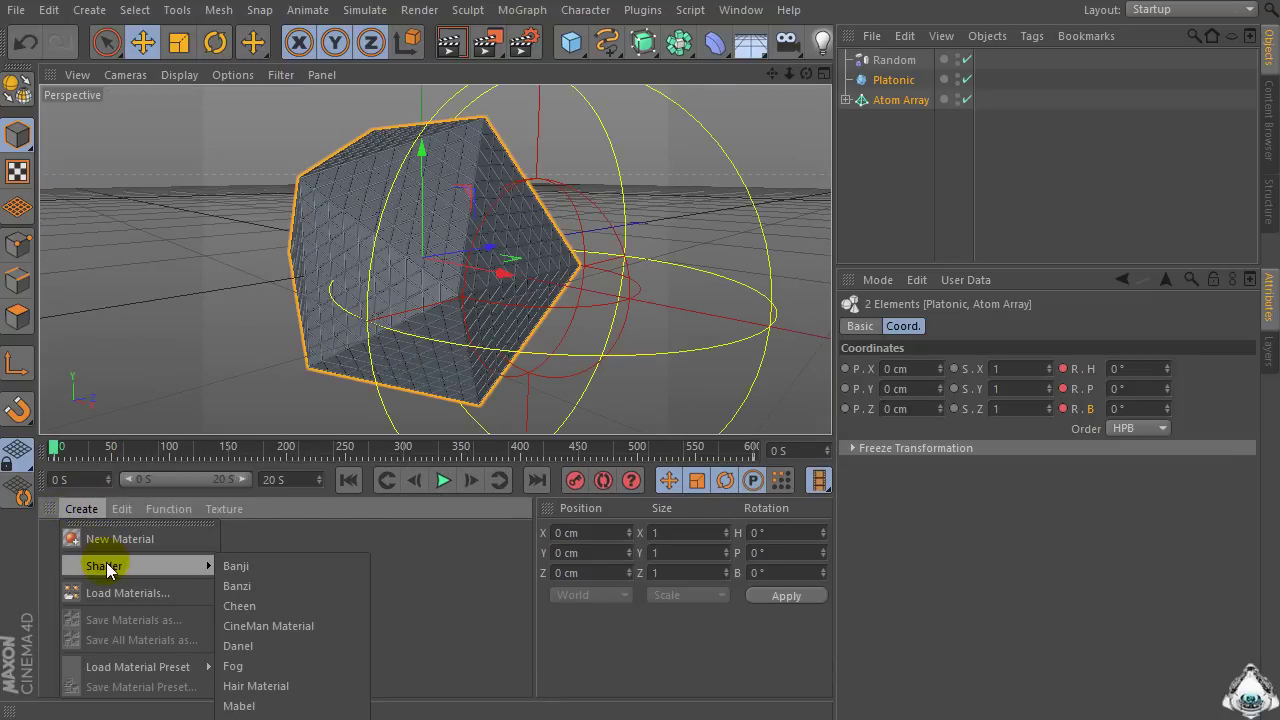
left_click(264, 602)
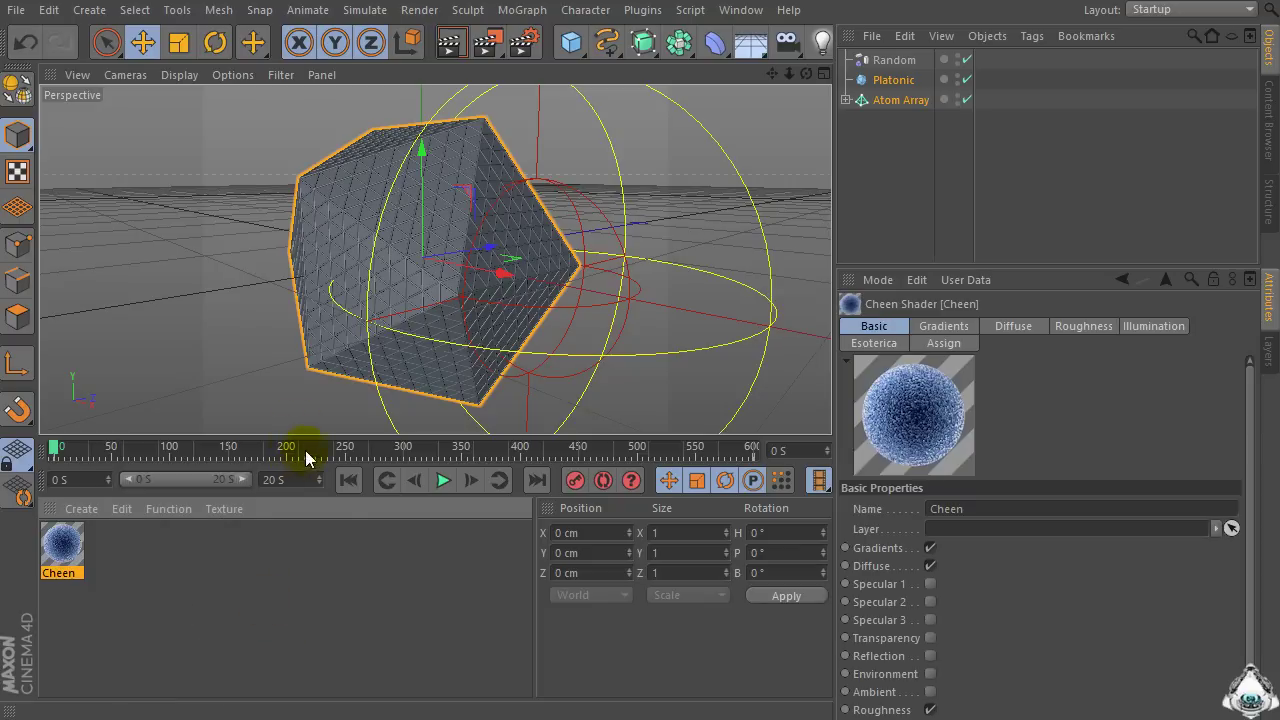
left_click_drag(312, 434, 314, 518)
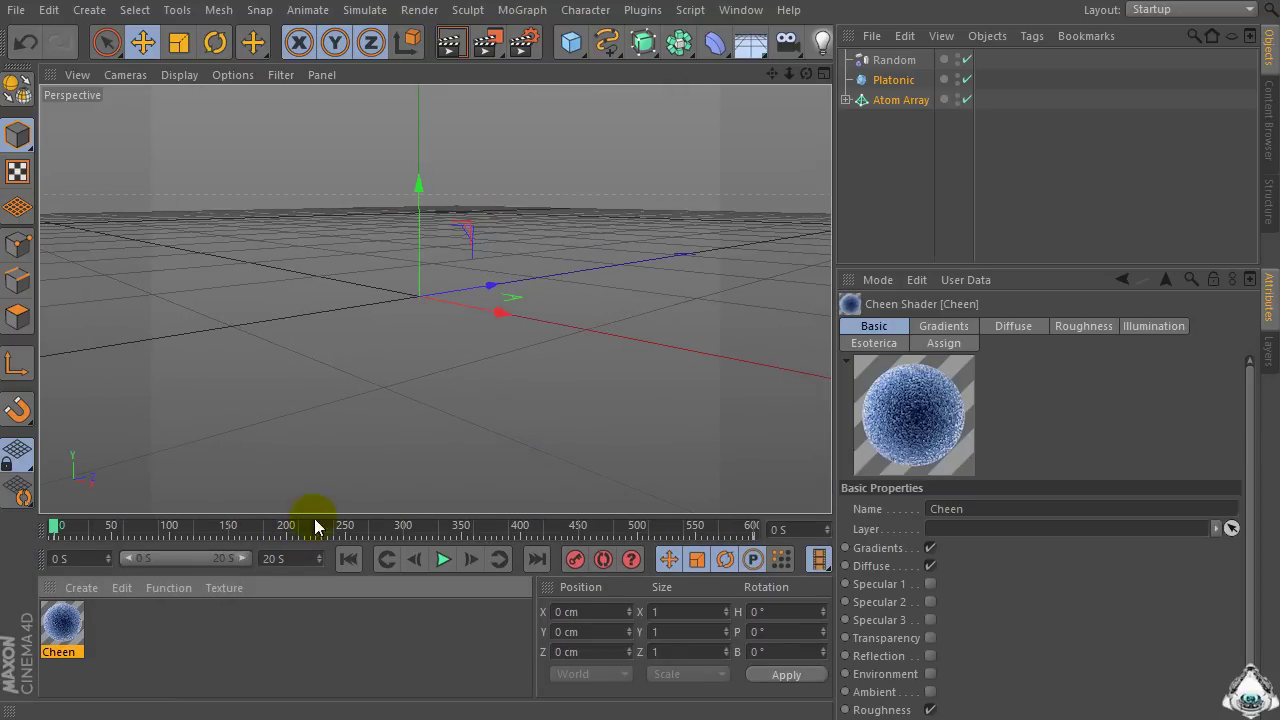
Open the Cheen material for editing and change the dark blue end knot of its colour gradient to yellow.
double_click(78, 622)
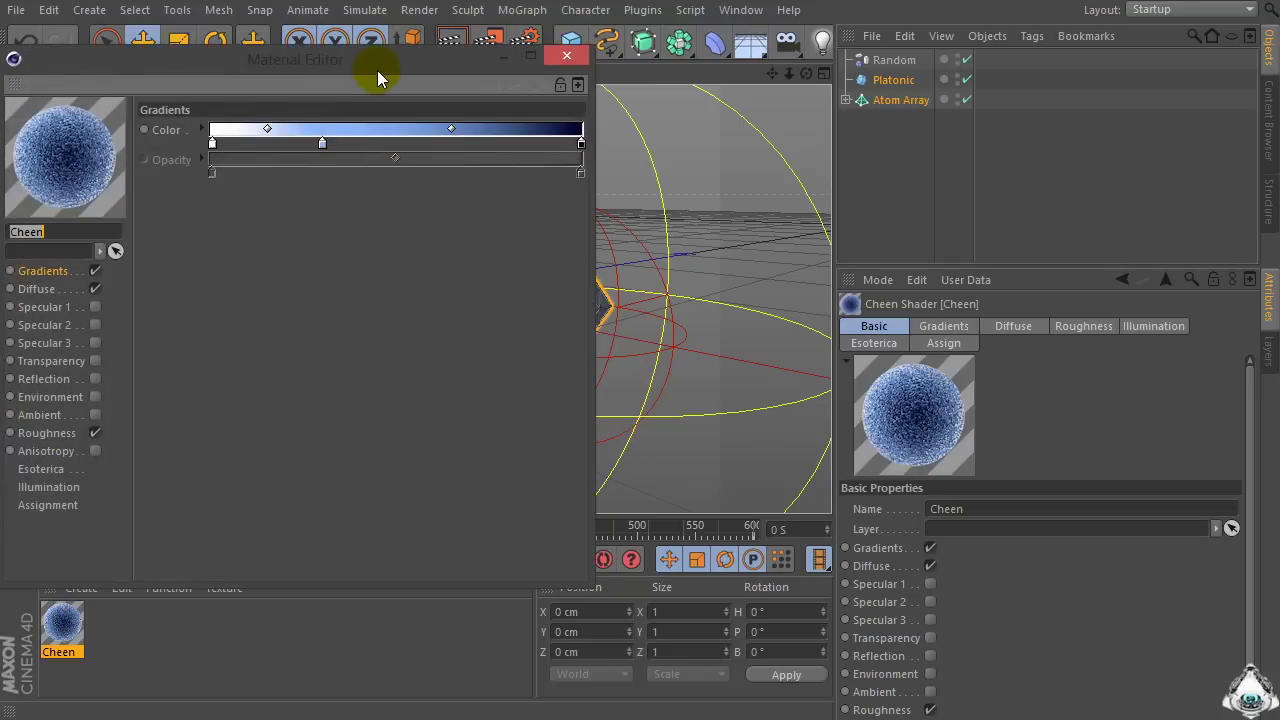
left_click_drag(377, 70, 515, 94)
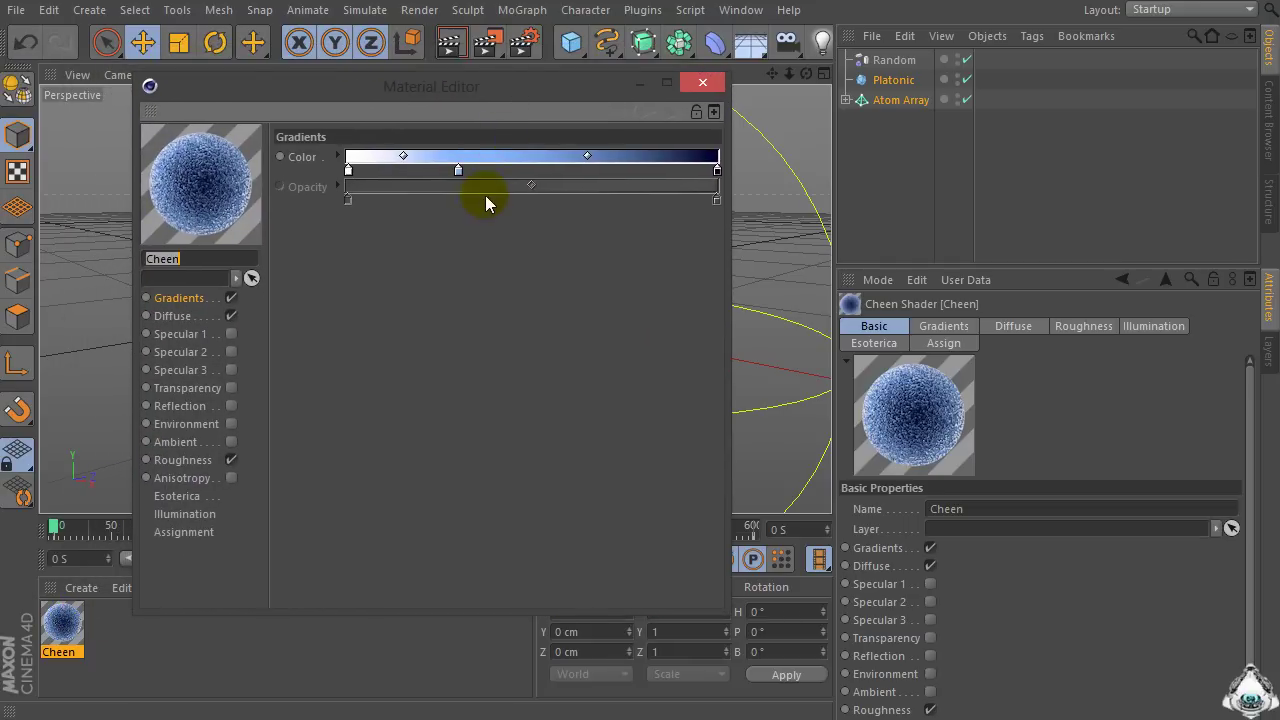
double_click(716, 172)
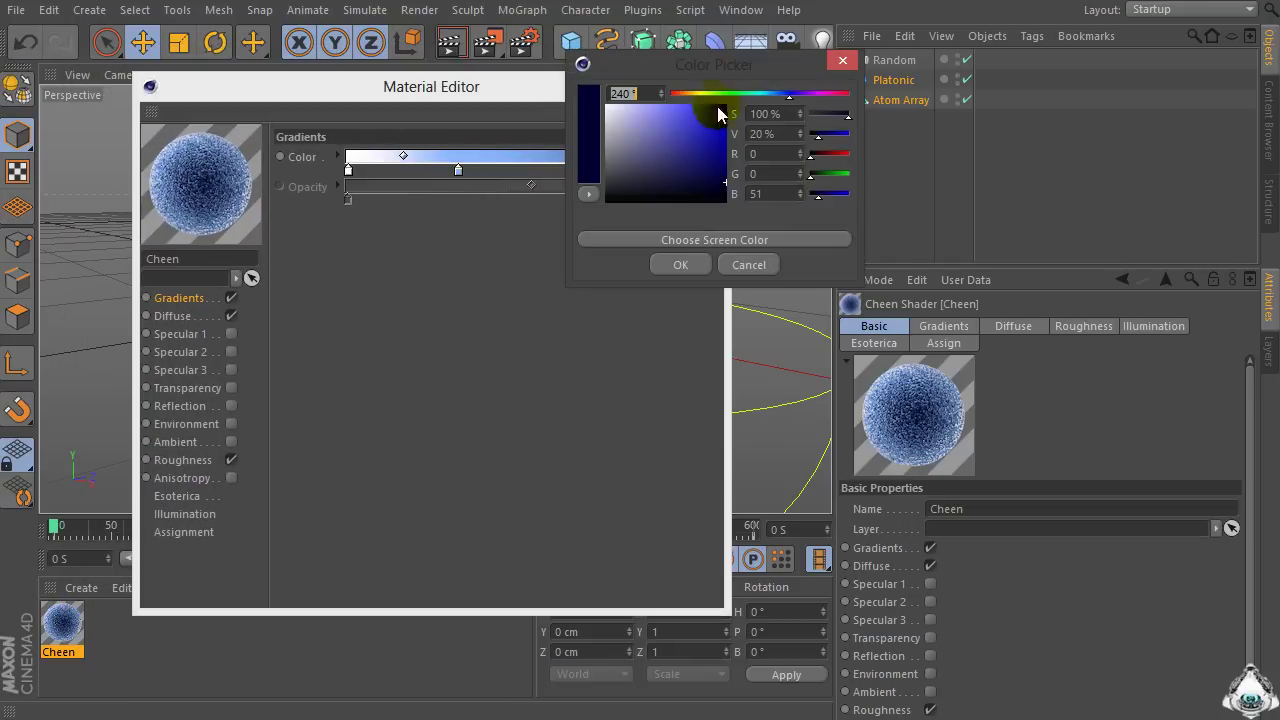
left_click(680, 94)
mouse_move(682, 95)
left_mouse_down()
mouse_move(726, 104)
mouse_move(696, 99)
left_mouse_up()
left_click(680, 264)
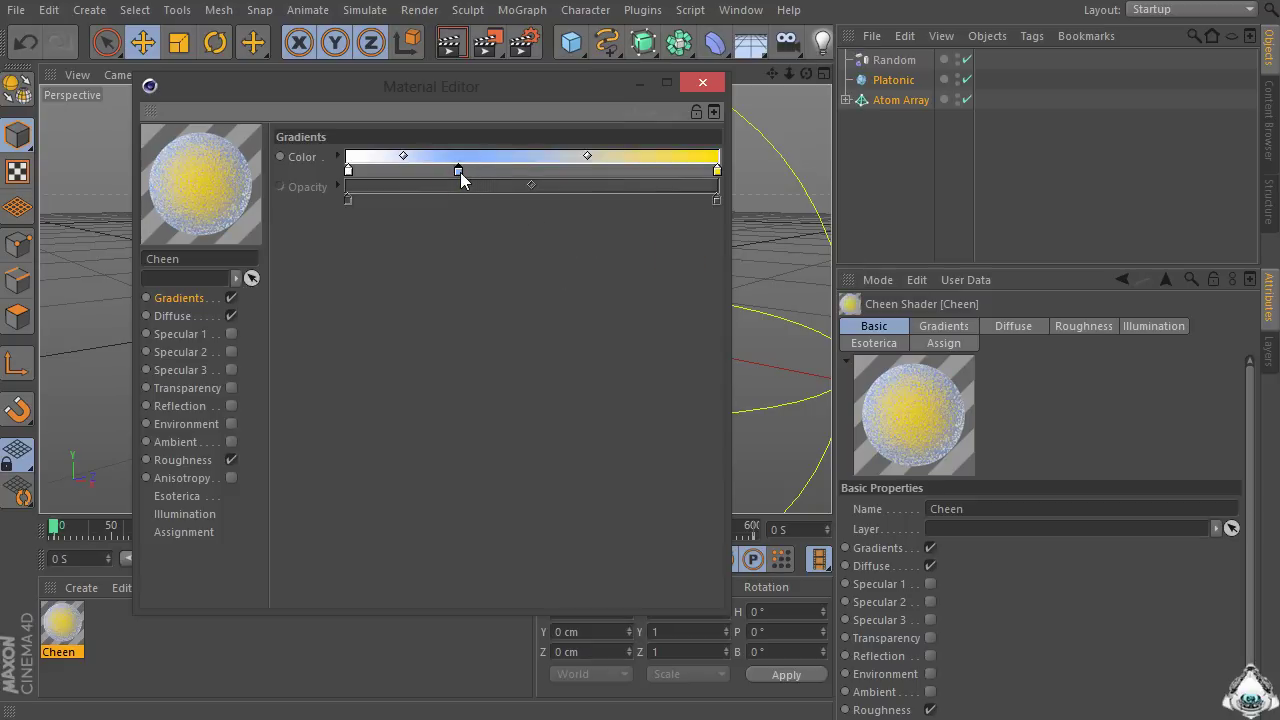
Change the light blue middle knot of the Cheen colour gradient to fully saturated red.
double_click(459, 171)
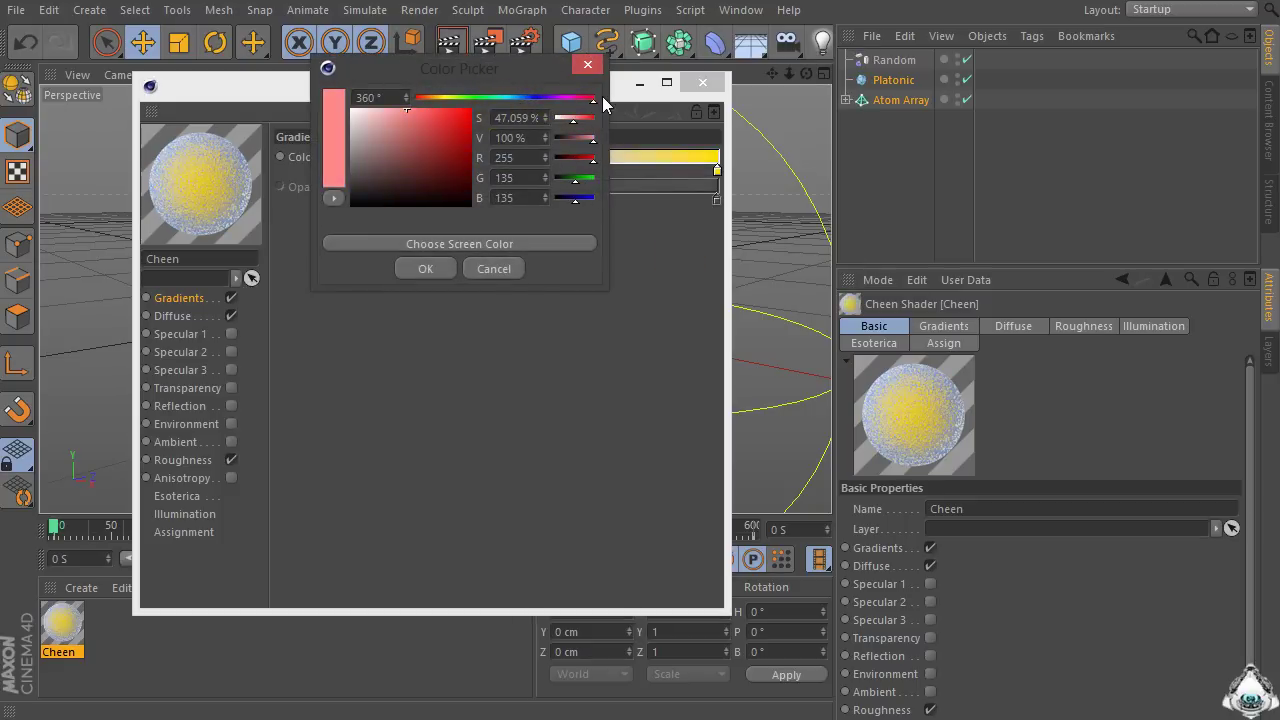
left_click_drag(439, 137, 471, 108)
left_click(425, 268)
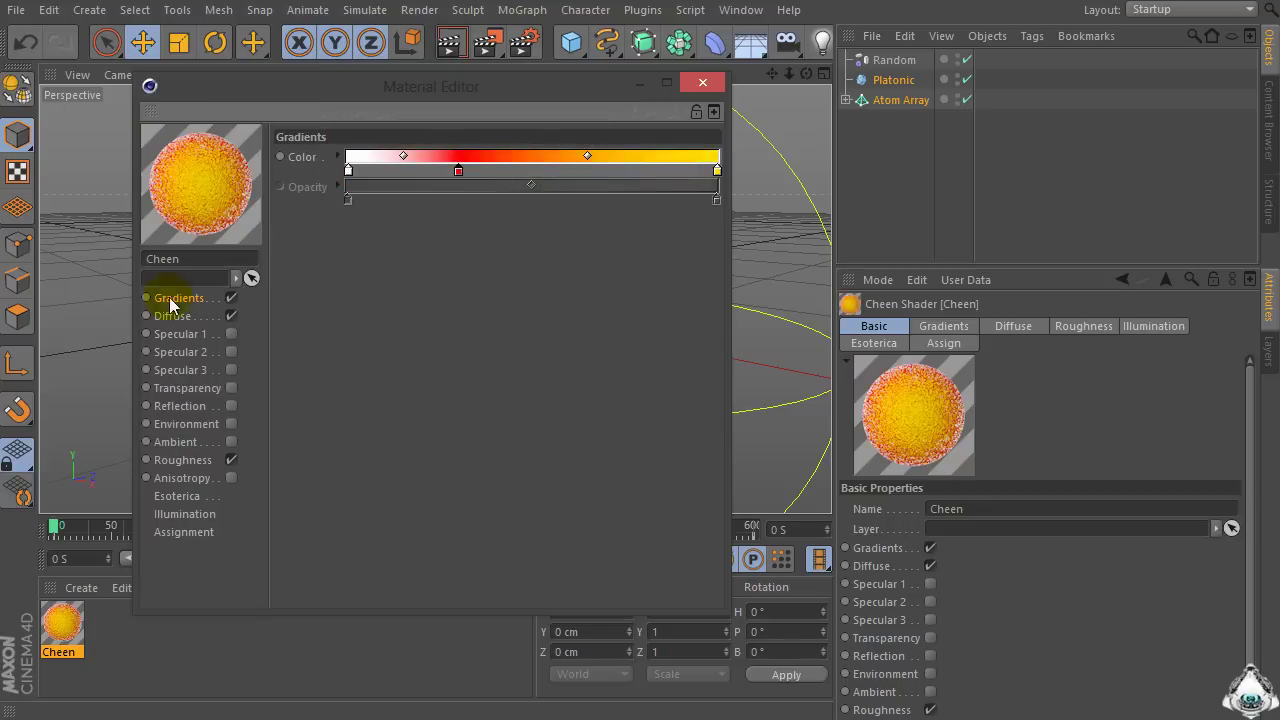
Disable the Cheen material's Diffuse and Roughness channels and enable Transparency.
left_click(231, 315)
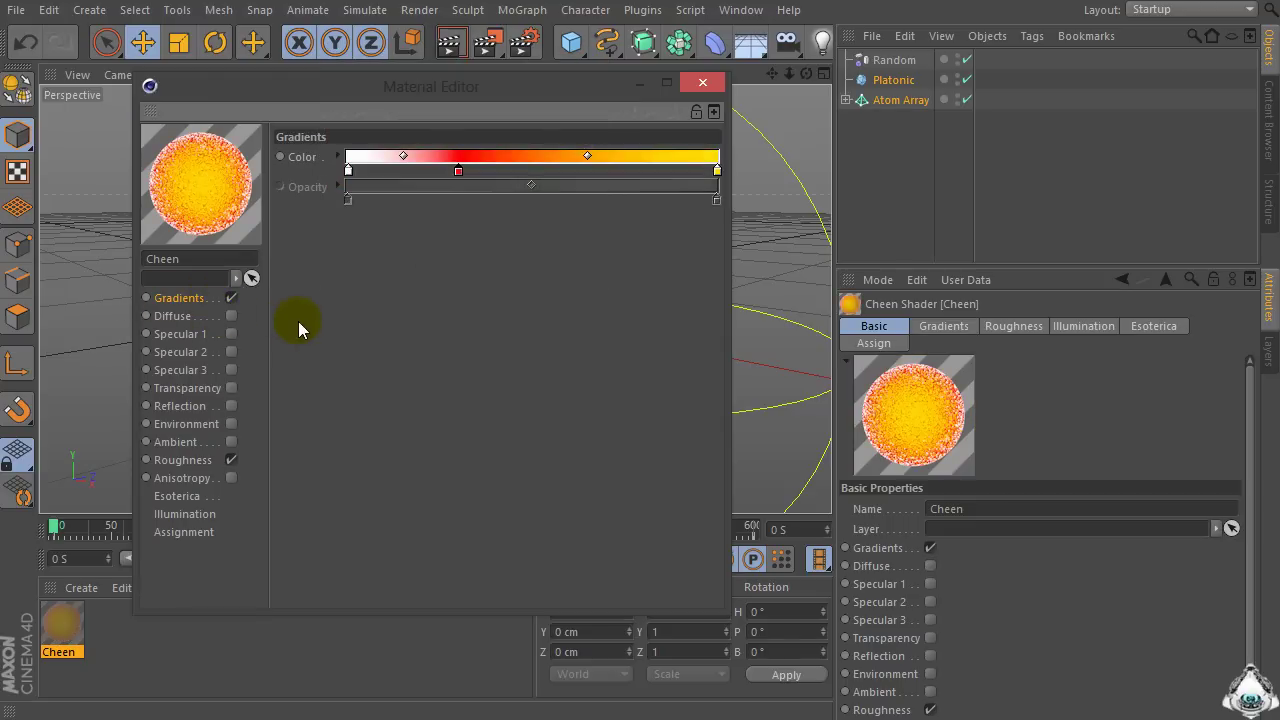
left_click(231, 459)
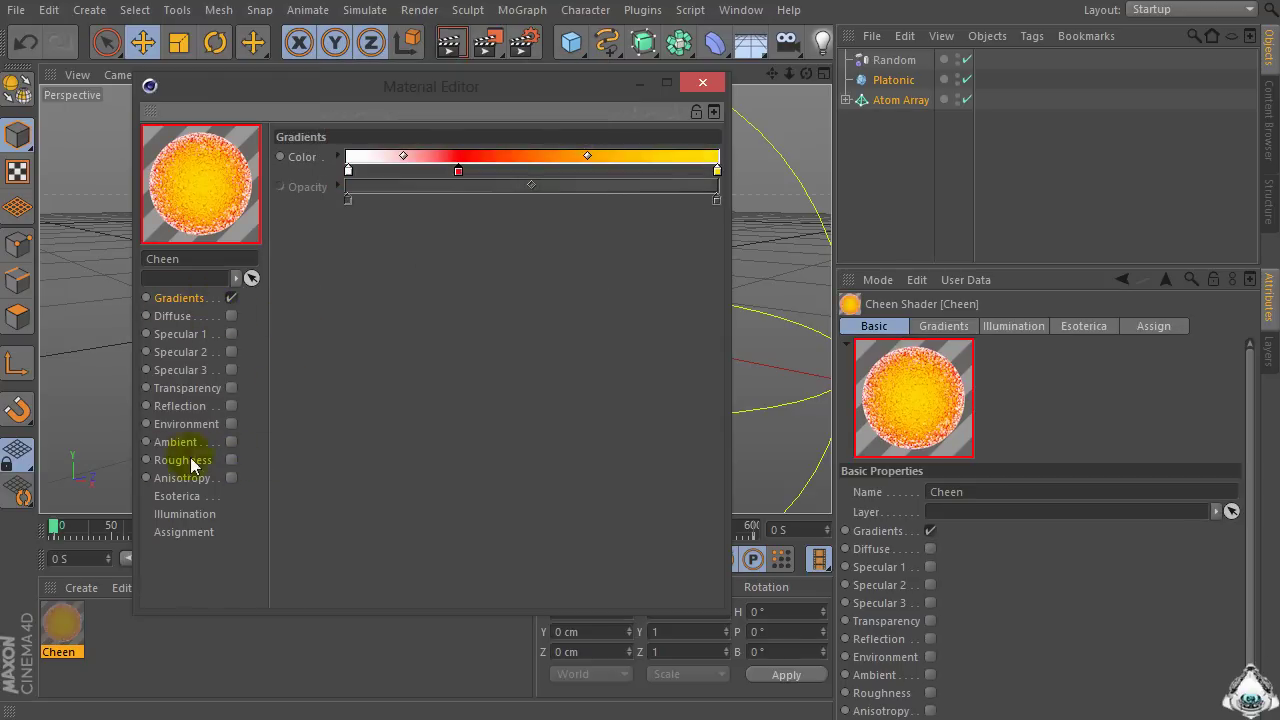
left_click(231, 388)
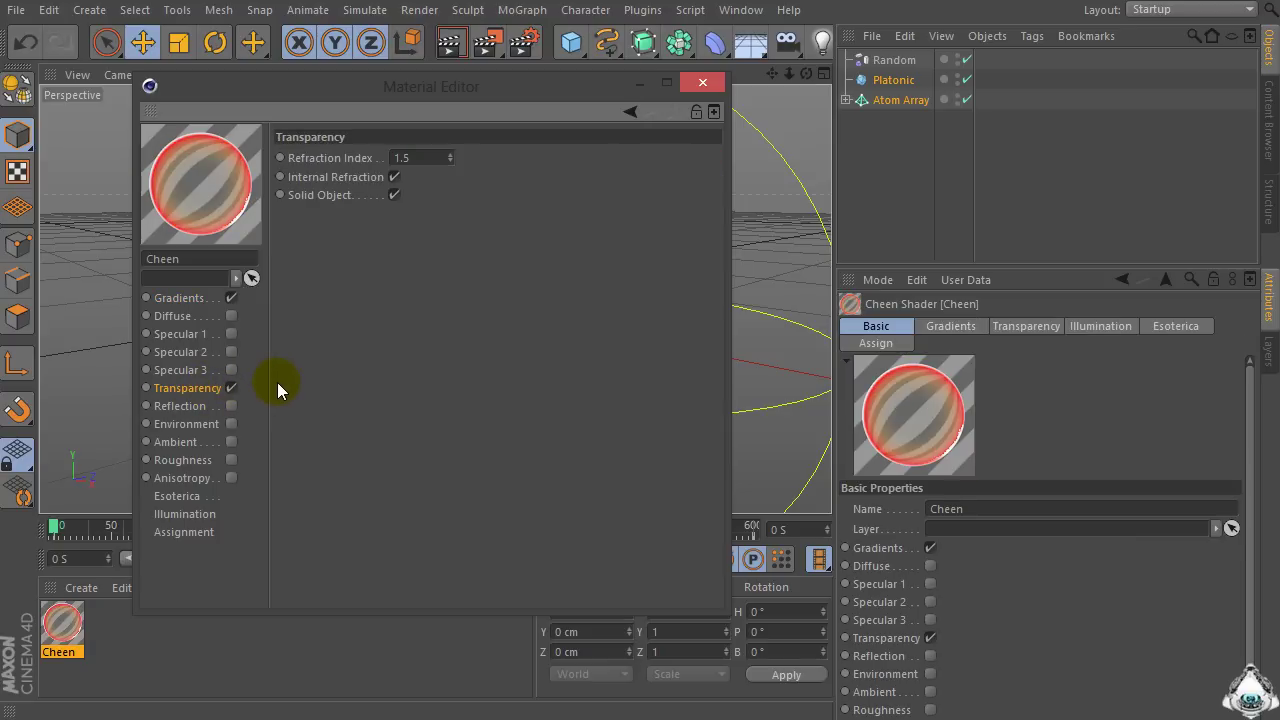
Invert the knots of the Cheen colour gradient and shift its red knot slightly toward the yellow end.
left_click(193, 297)
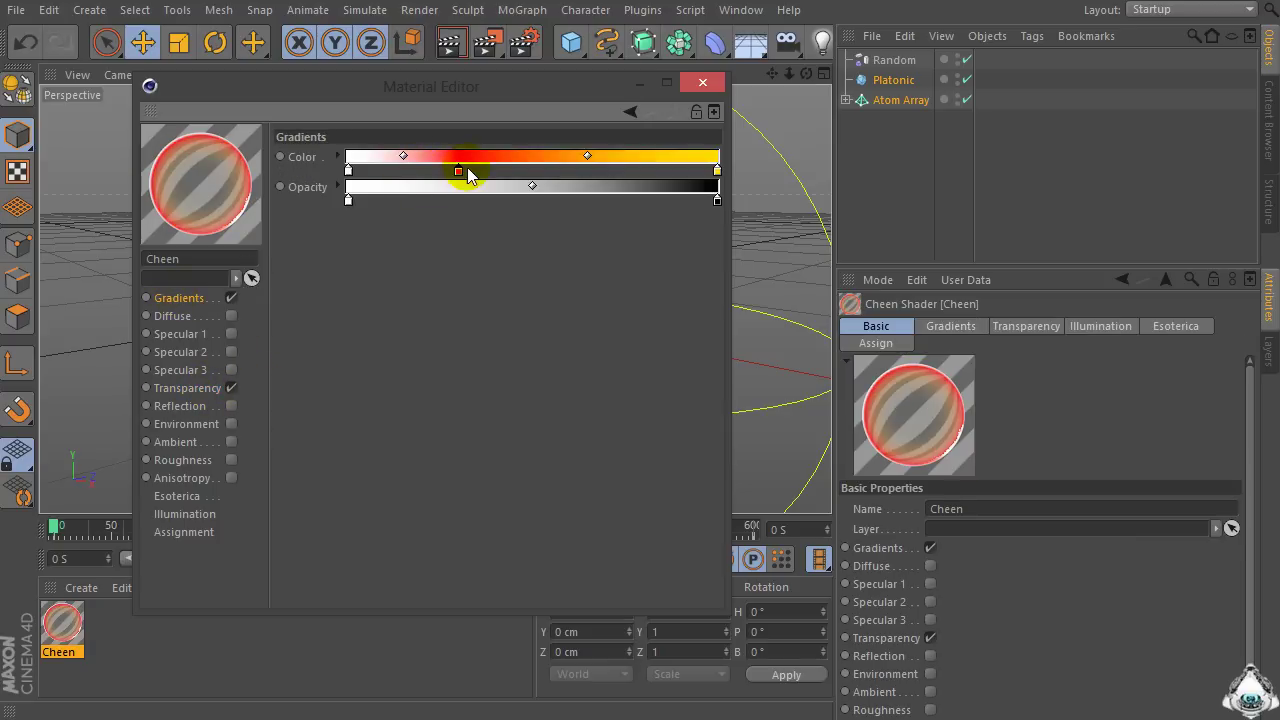
right_click(460, 172)
left_click(480, 184)
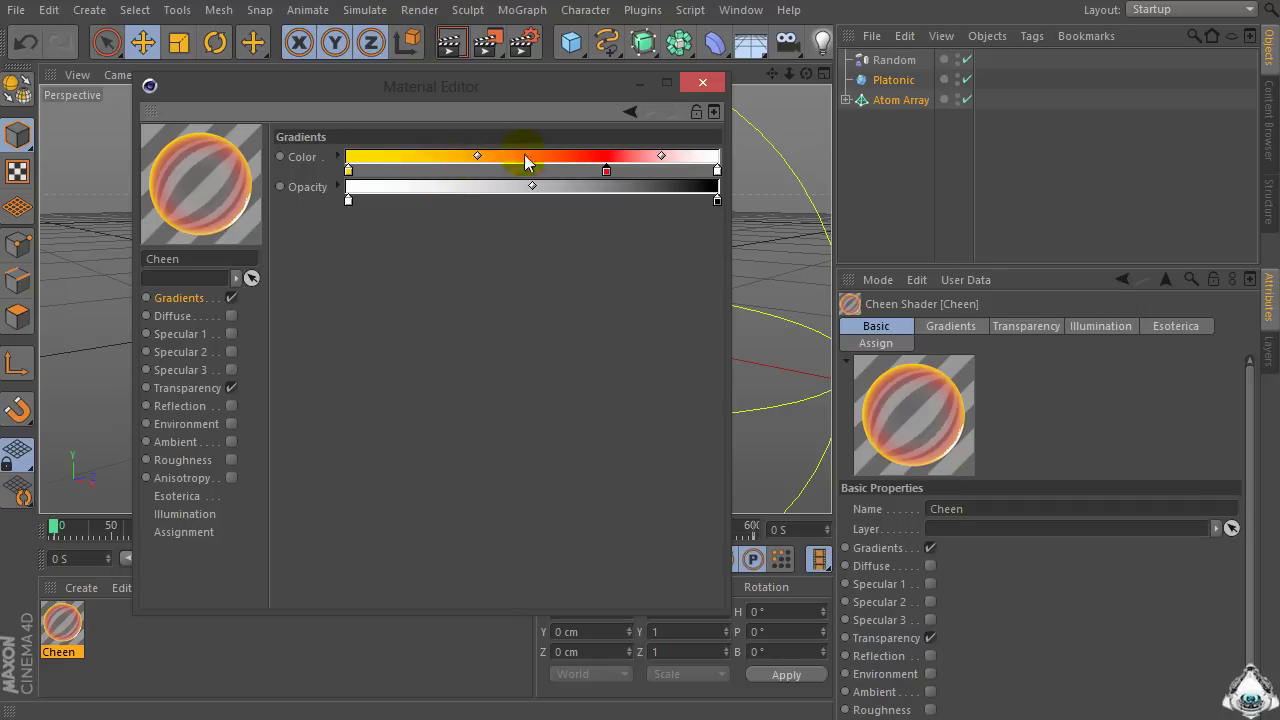
mouse_move(606, 172)
left_mouse_down()
mouse_move(631, 172)
mouse_move(582, 174)
left_mouse_up()
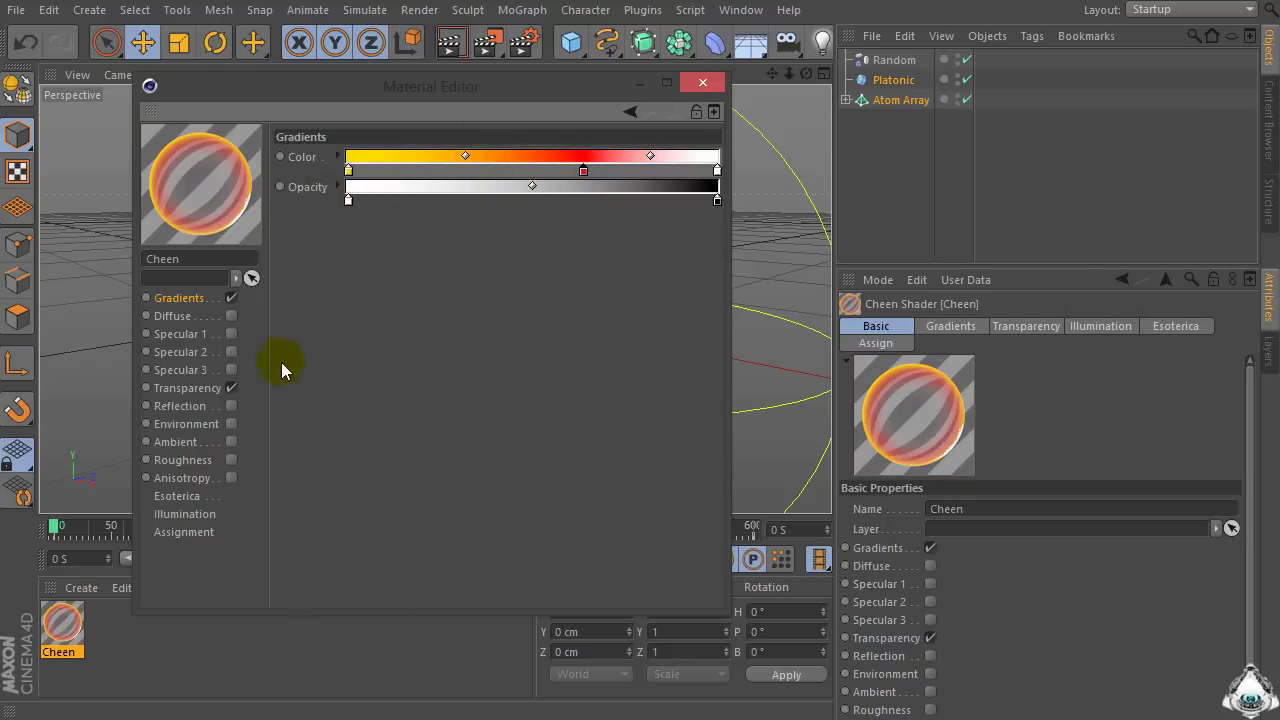
left_click(185, 389)
left_click(176, 298)
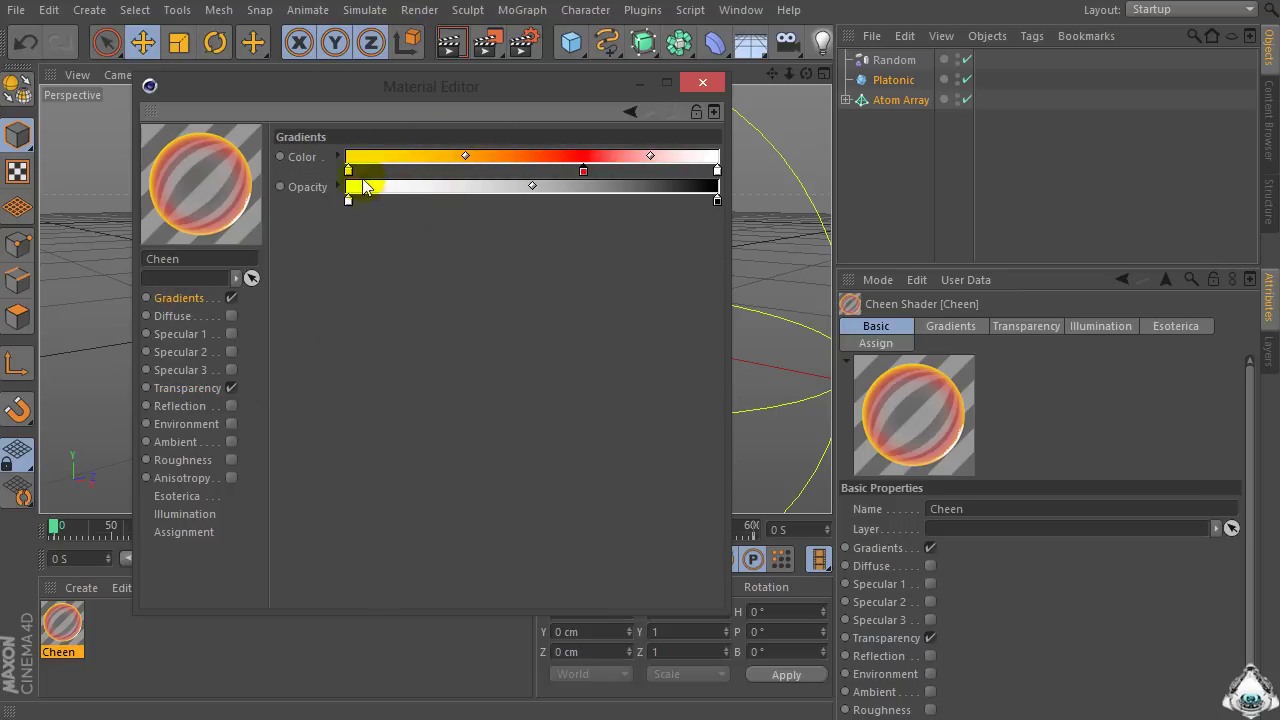
left_click(692, 86)
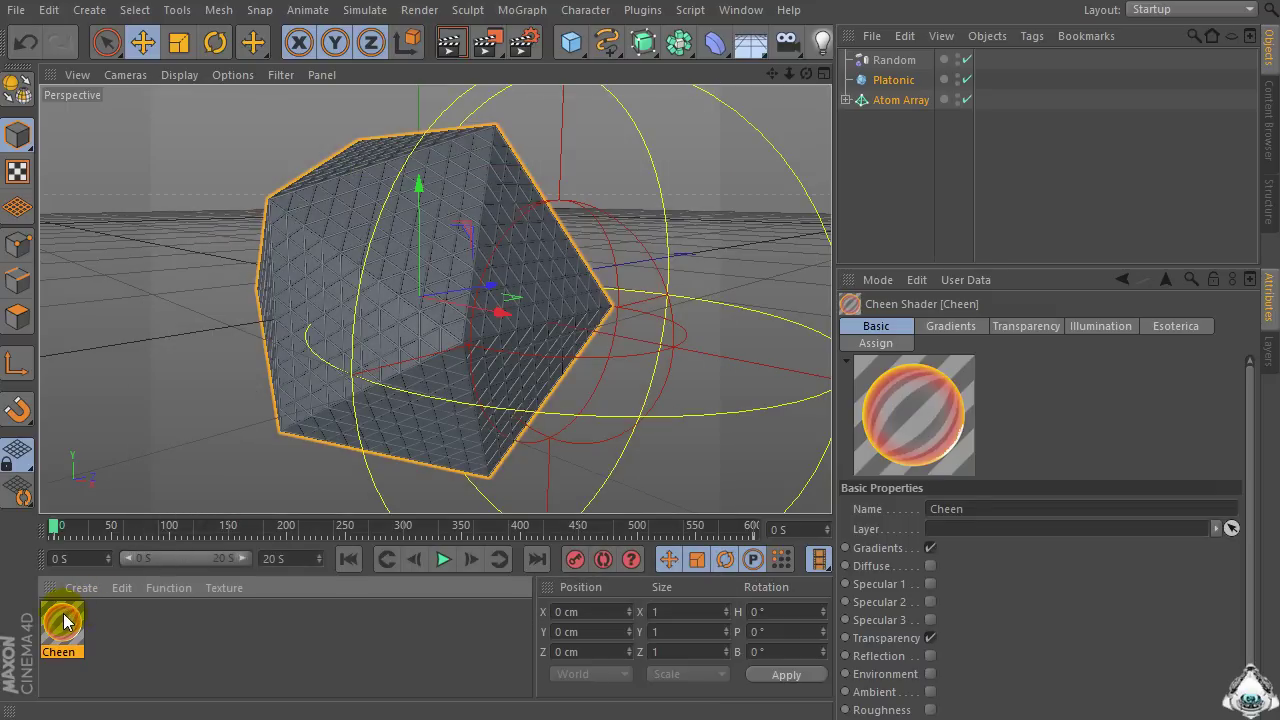
Apply the Cheen material to the Atom Array and expand the Atom Array's hierarchy.
left_click_drag(893, 108, 890, 104)
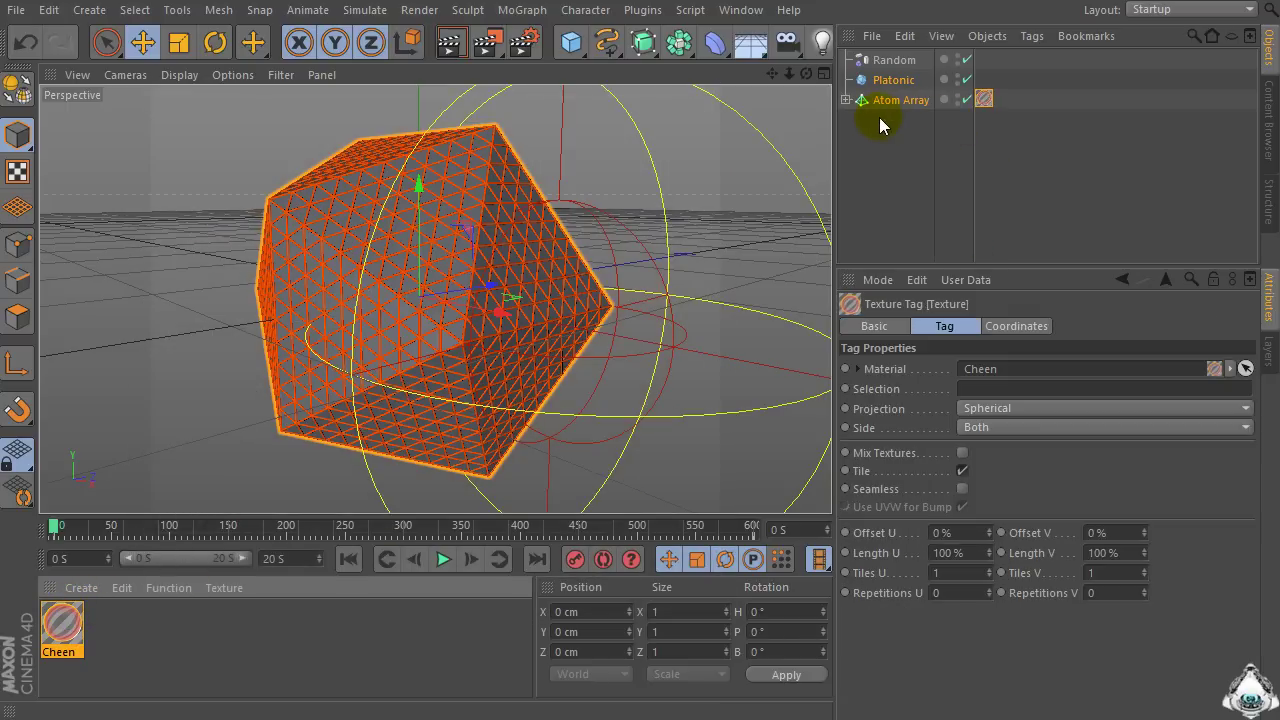
left_click_drag(805, 75, 434, 298)
left_click_drag(704, 83, 694, 84)
left_click(846, 100)
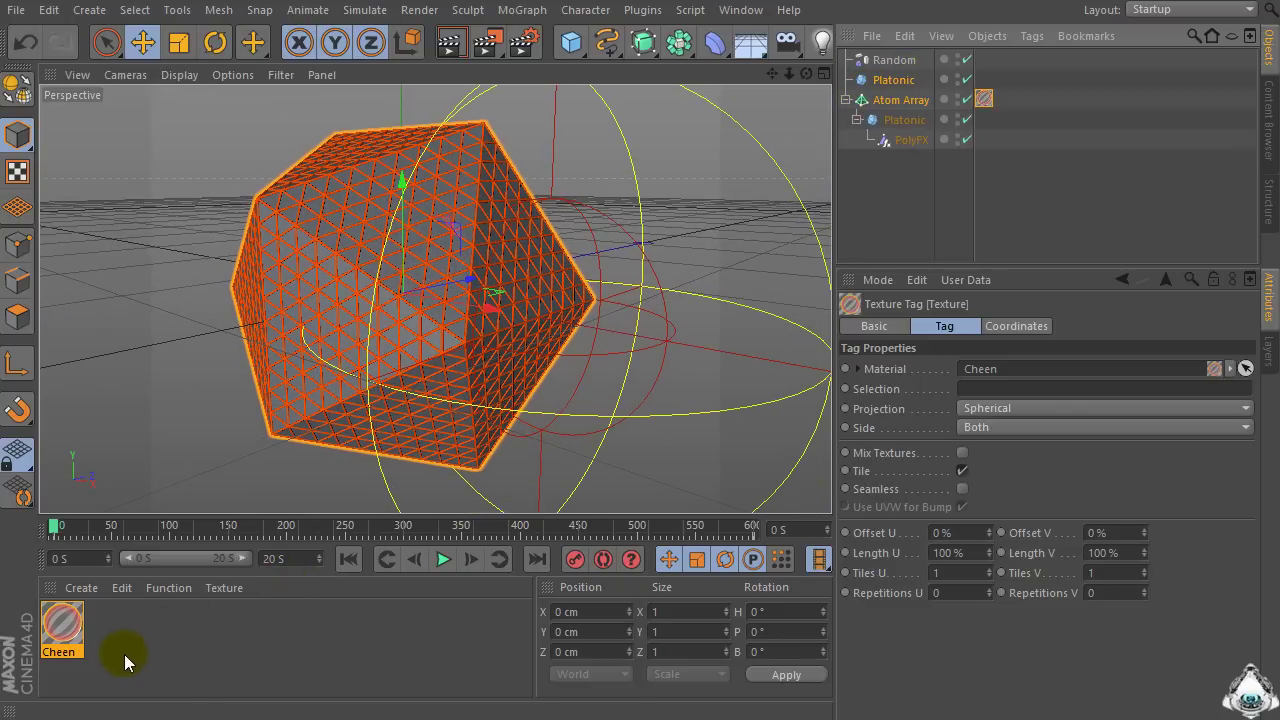
Create a new standard material and load a Gradient shader as its Color texture.
double_click(163, 644)
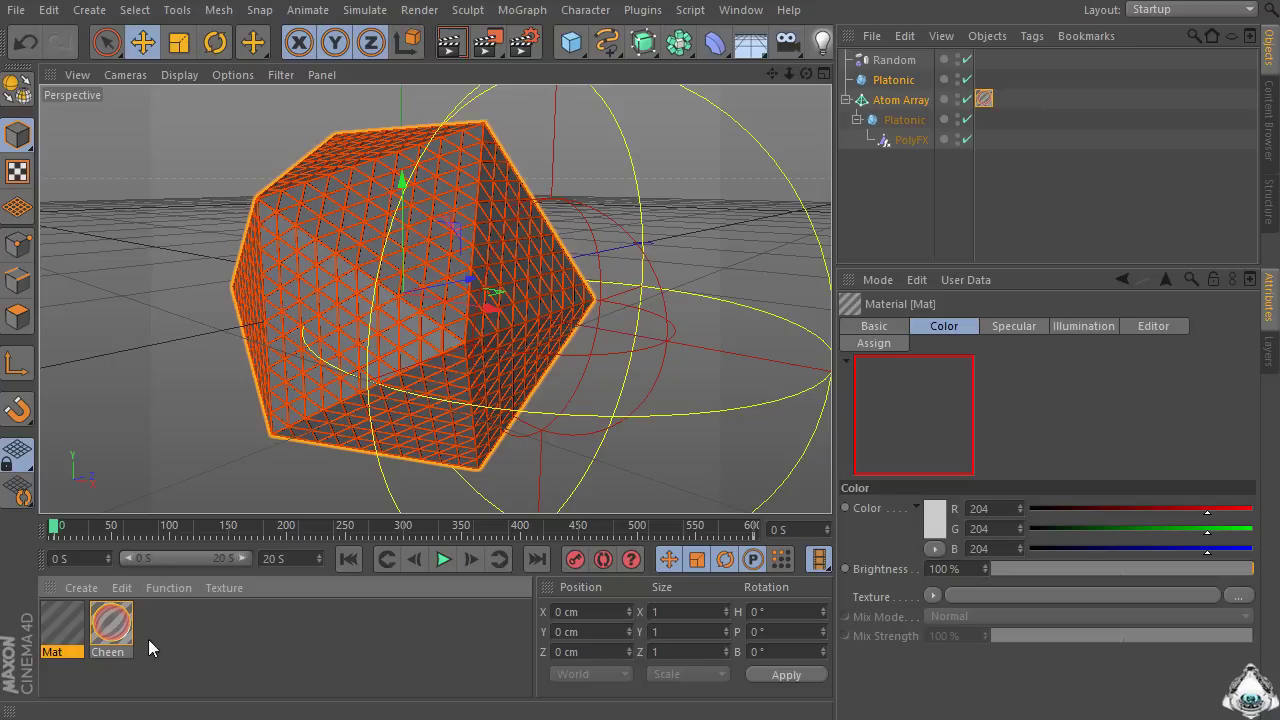
double_click(69, 621)
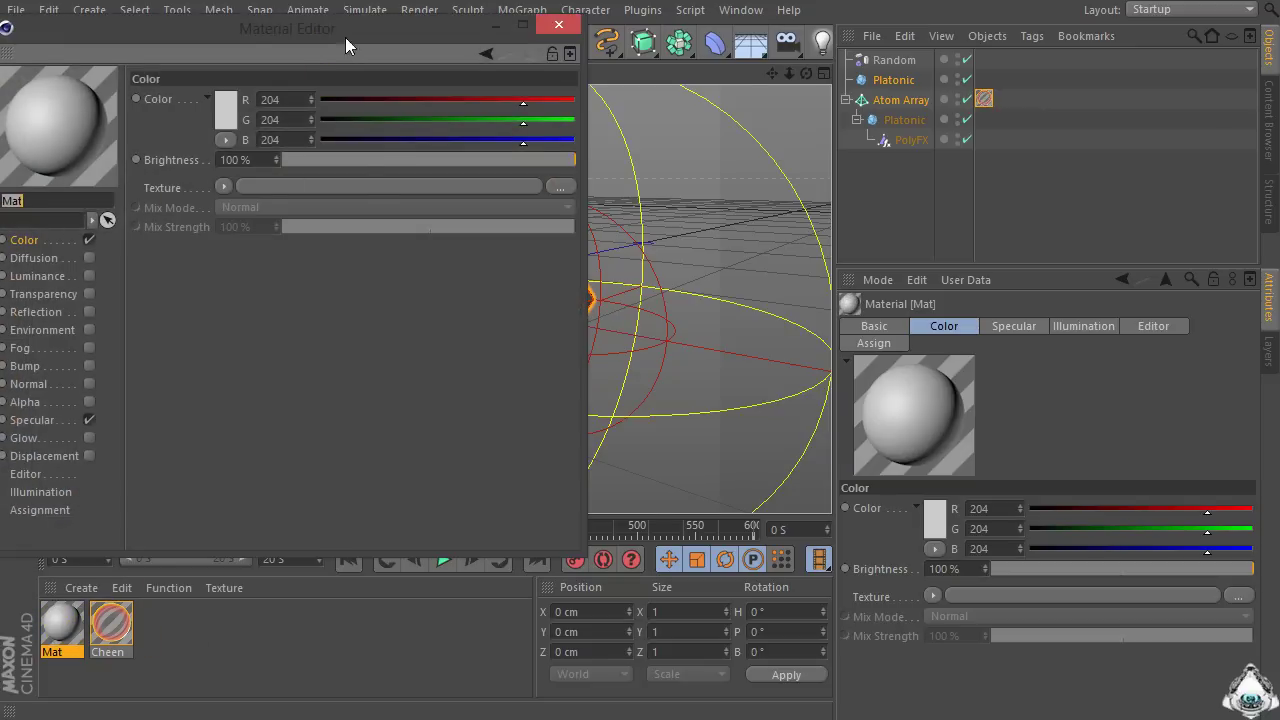
left_click_drag(345, 37, 515, 51)
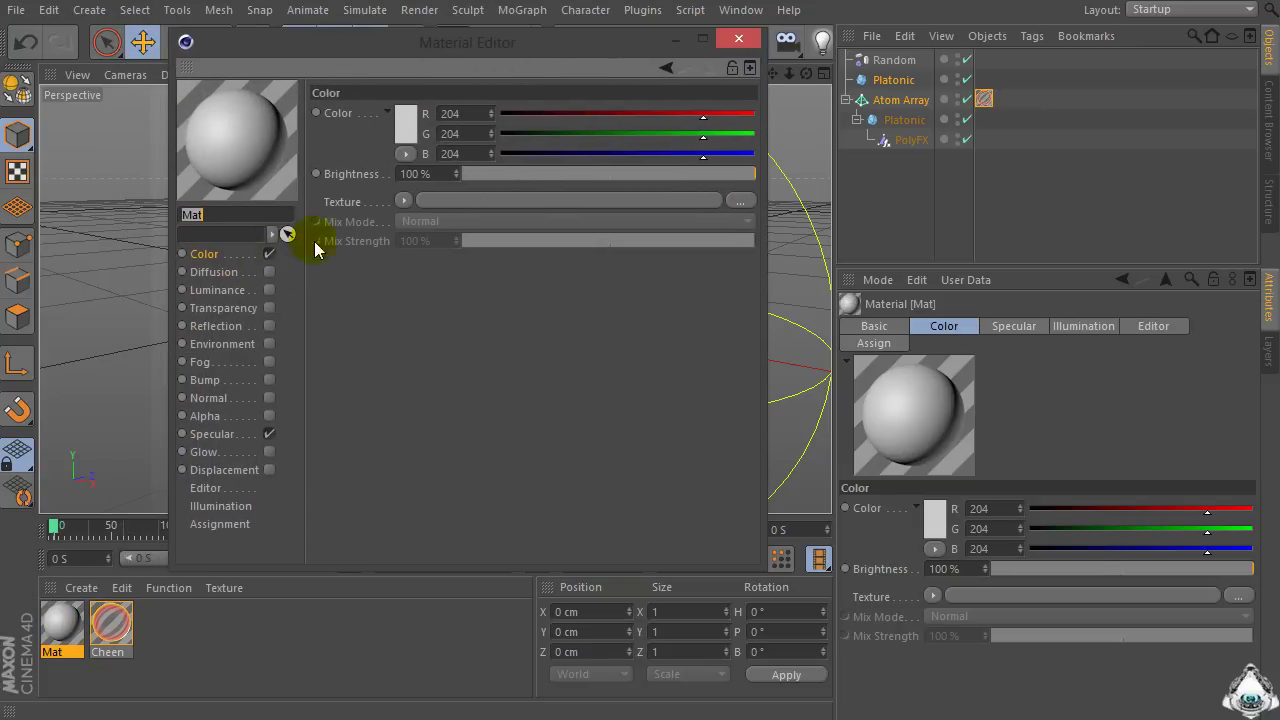
left_click(402, 202)
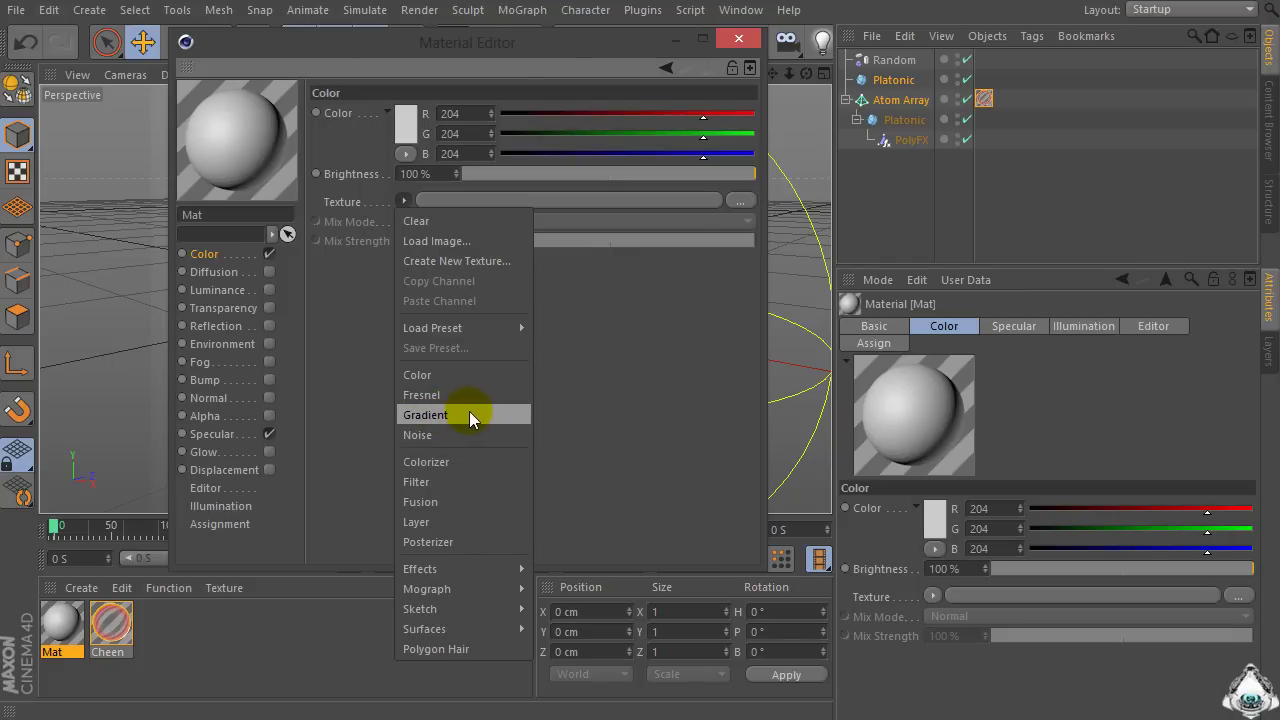
left_click(469, 415)
Open the new material's Gradient shader and set its type to 2D - Circular.
left_click(425, 245)
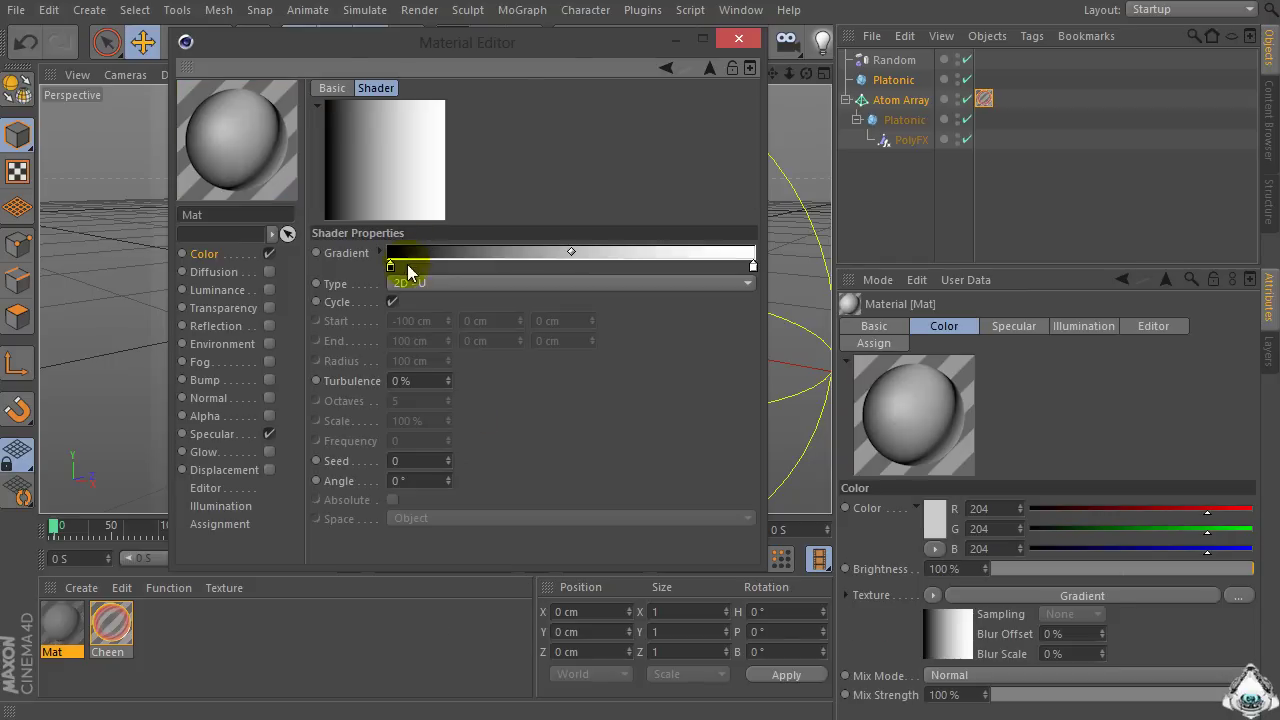
left_click(410, 283)
left_click(510, 378)
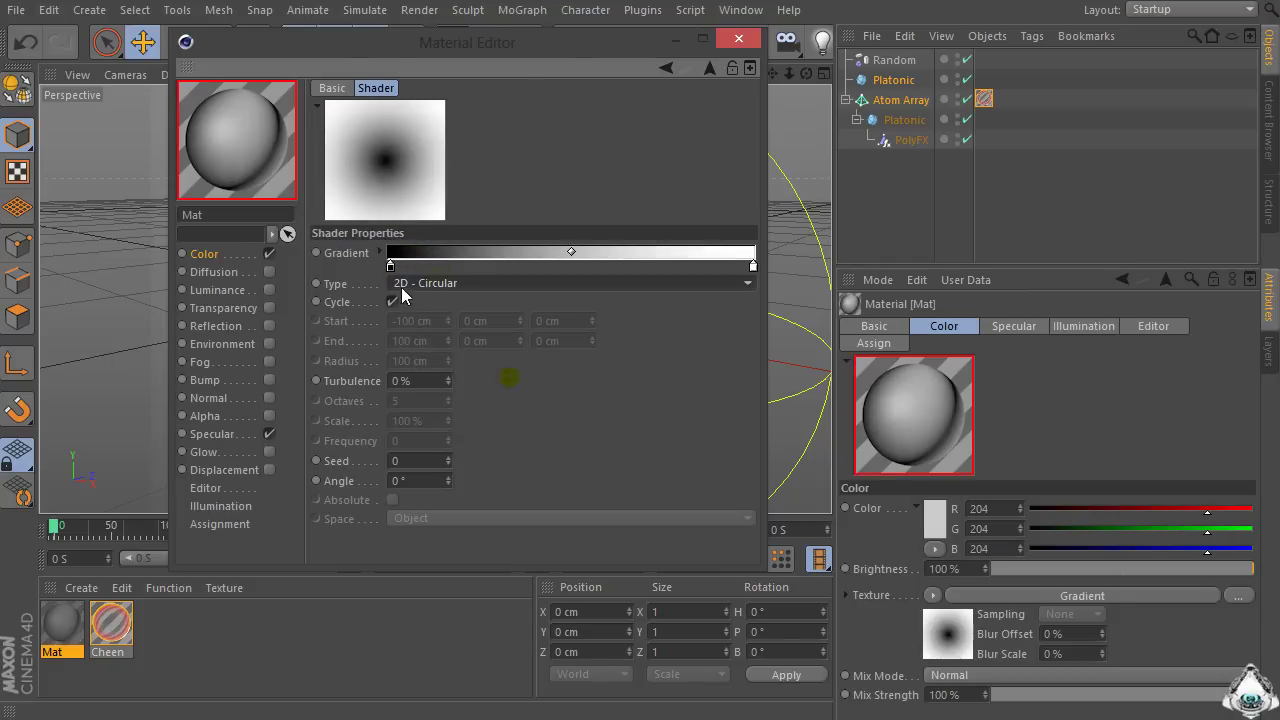
Change the black start knot of the circular gradient to a light blue with hue 200°.
double_click(390, 267)
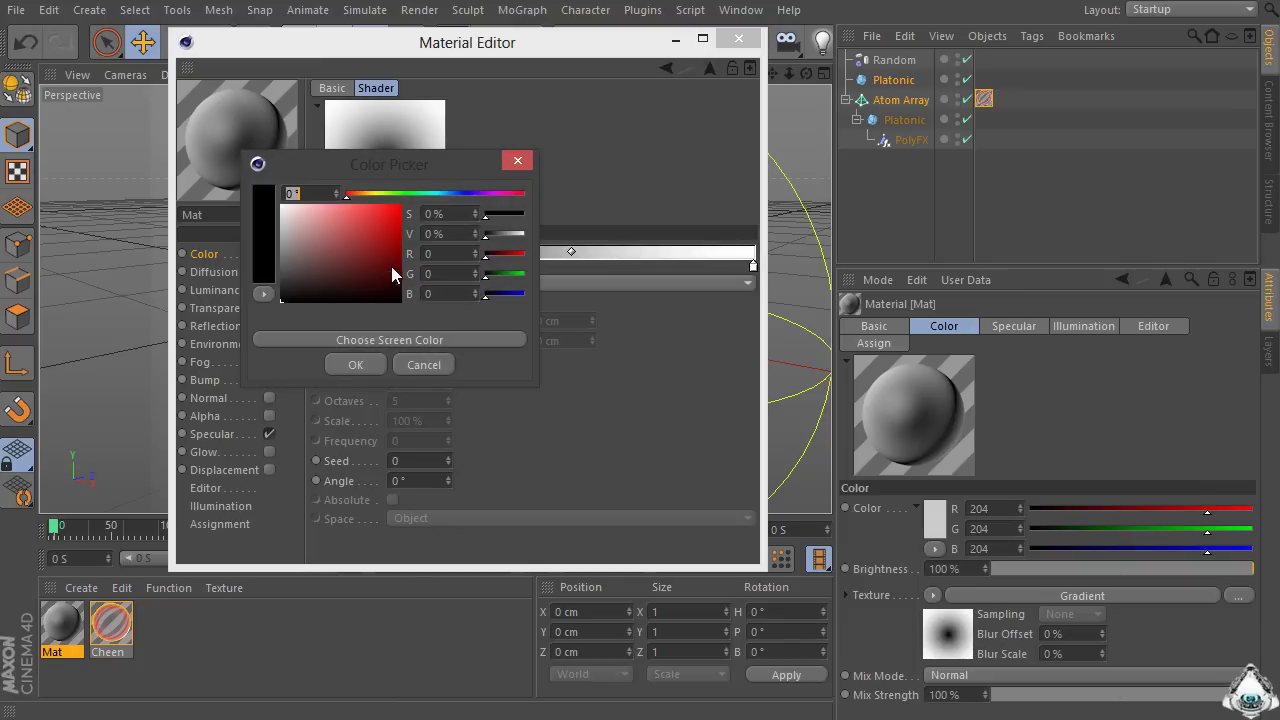
left_click(445, 193)
left_click(373, 223)
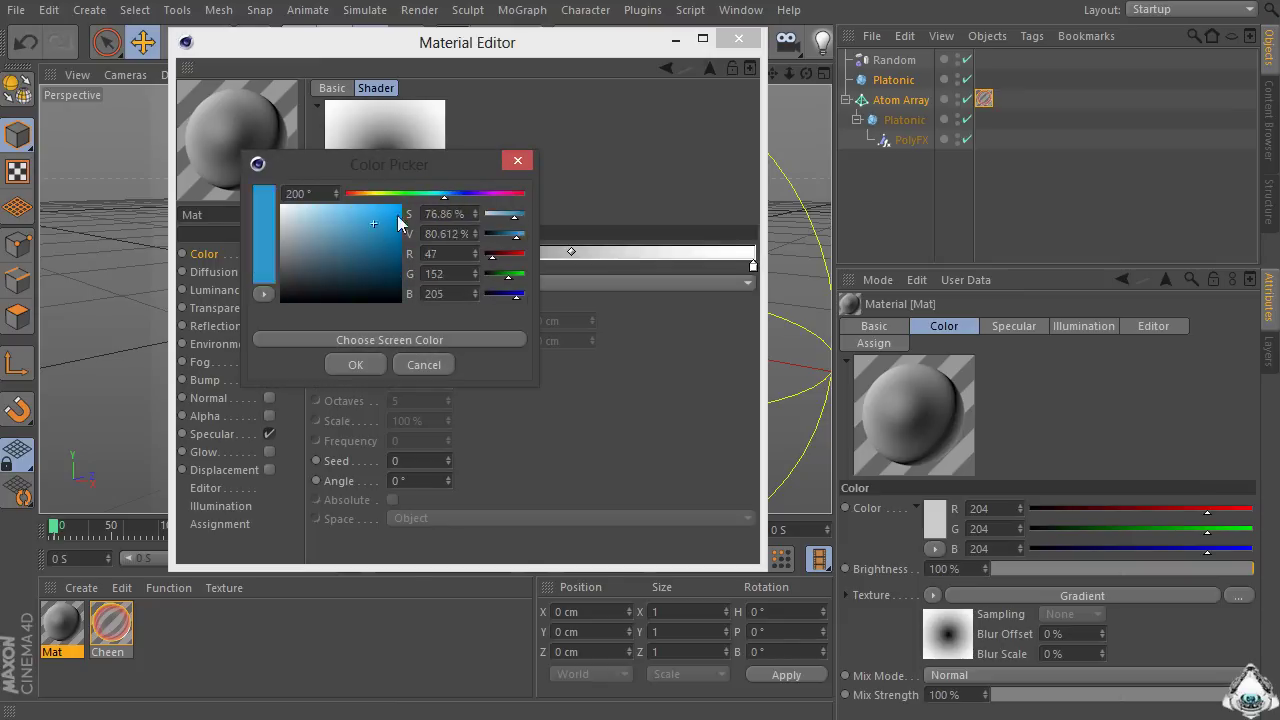
left_click(357, 366)
Change the white end knot of the circular gradient to a darker blue with hue 223° and close the material editor.
double_click(752, 265)
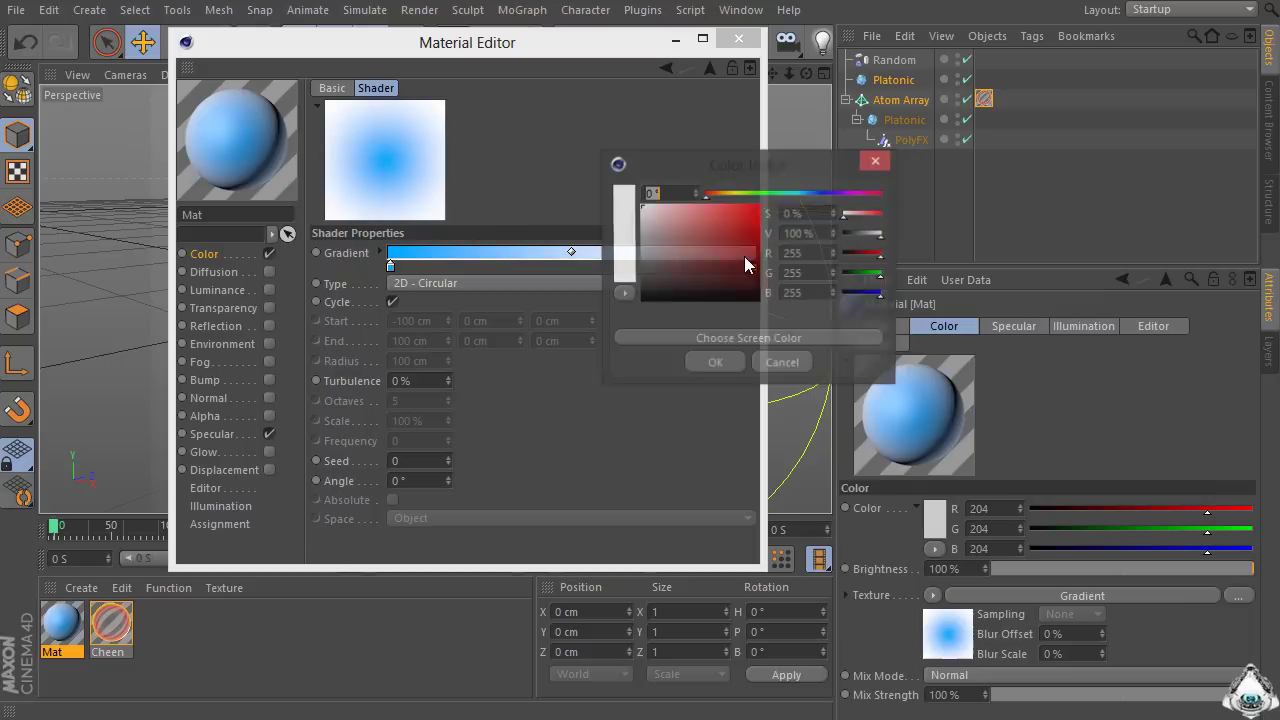
left_click_drag(809, 193, 816, 194)
mouse_move(732, 228)
left_mouse_down()
mouse_move(778, 260)
mouse_move(739, 228)
left_mouse_up()
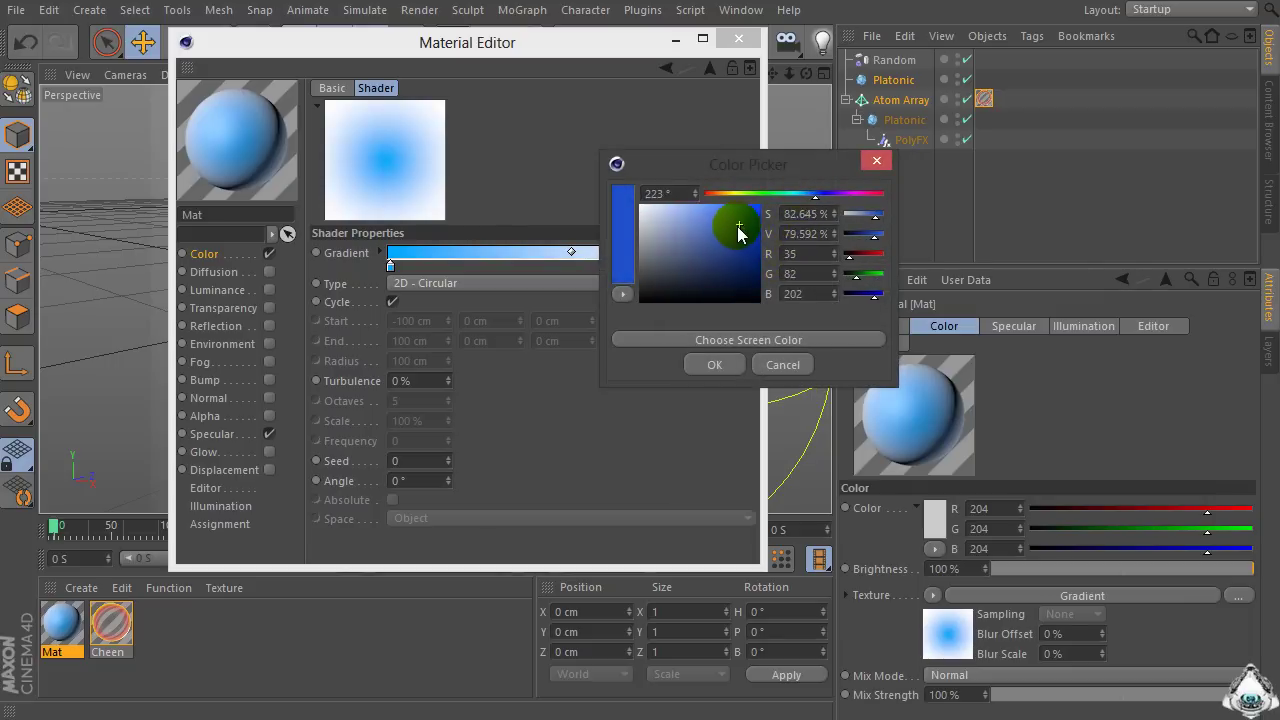
left_click(714, 364)
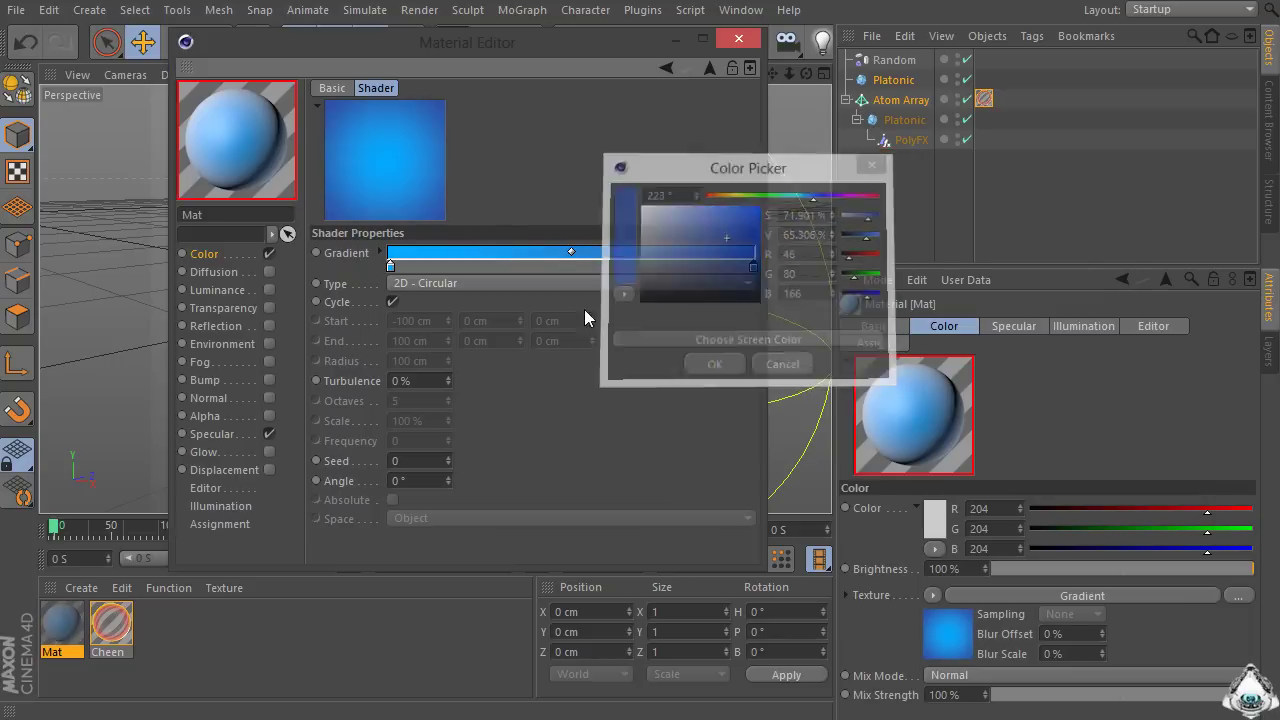
left_click(738, 38)
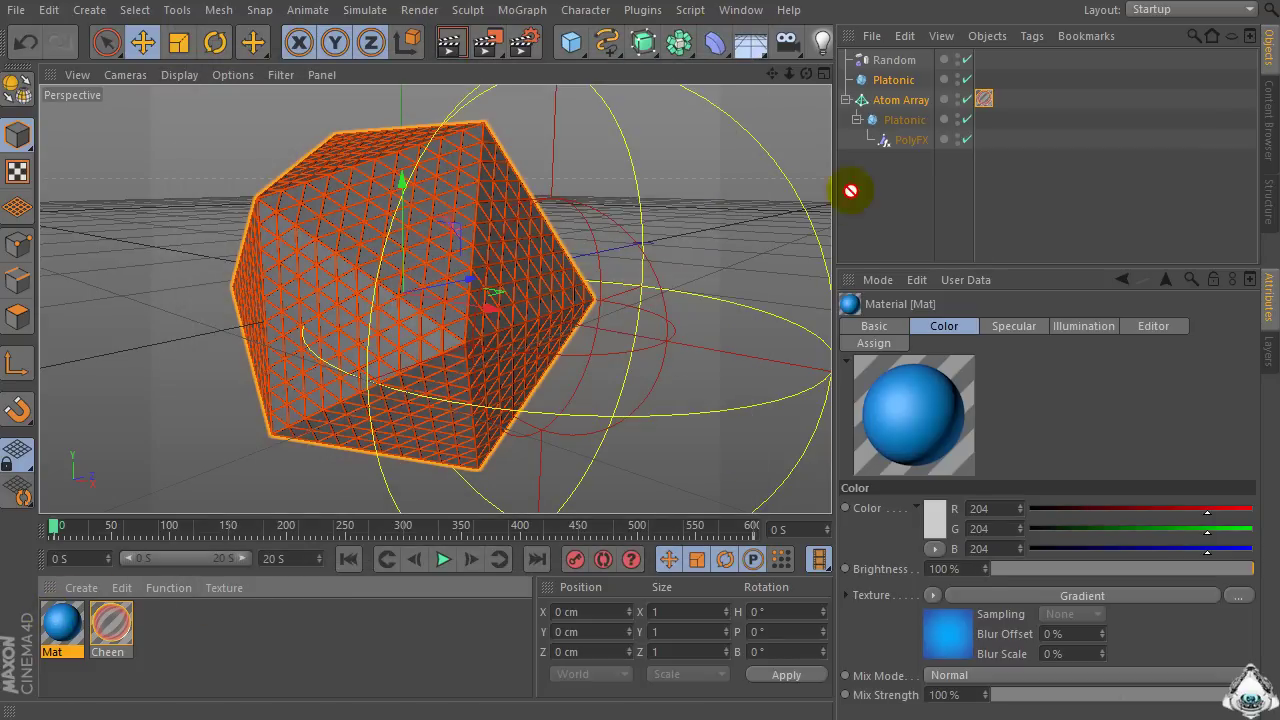
Apply the blue gradient material to the standalone Platonic and render a preview of the viewport.
left_click_drag(889, 86, 891, 83)
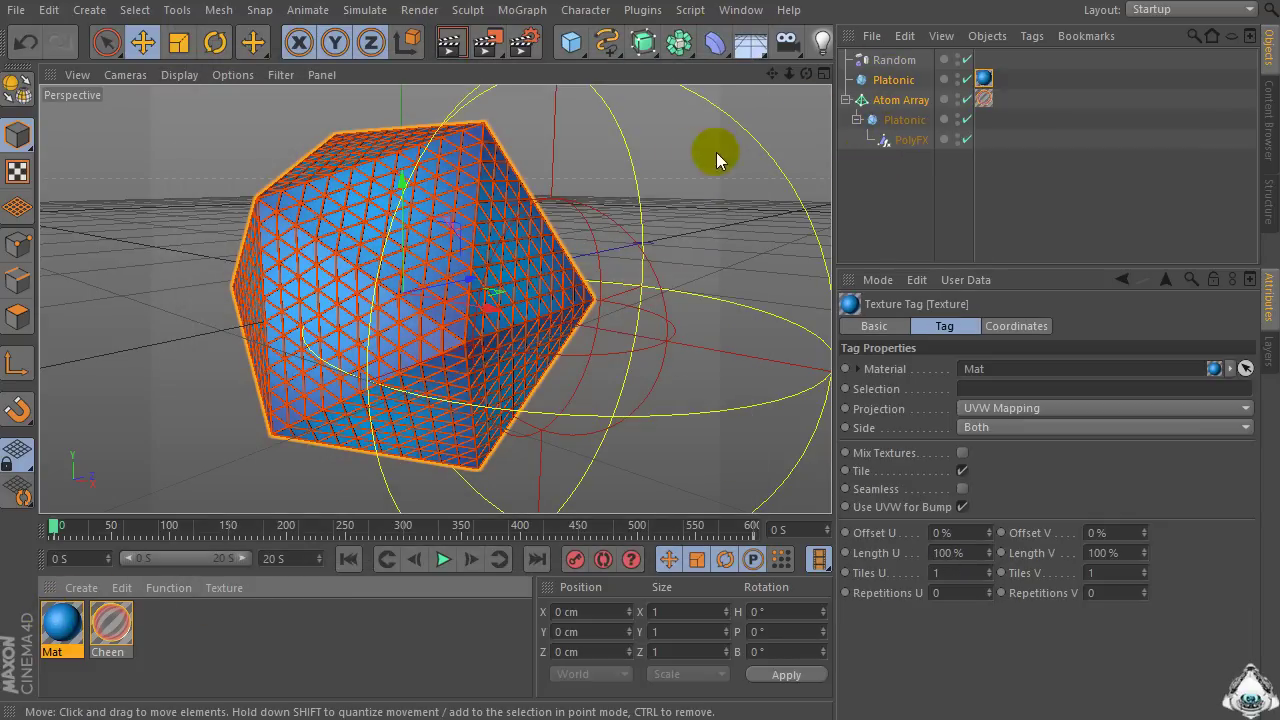
left_click_drag(789, 74, 826, 66)
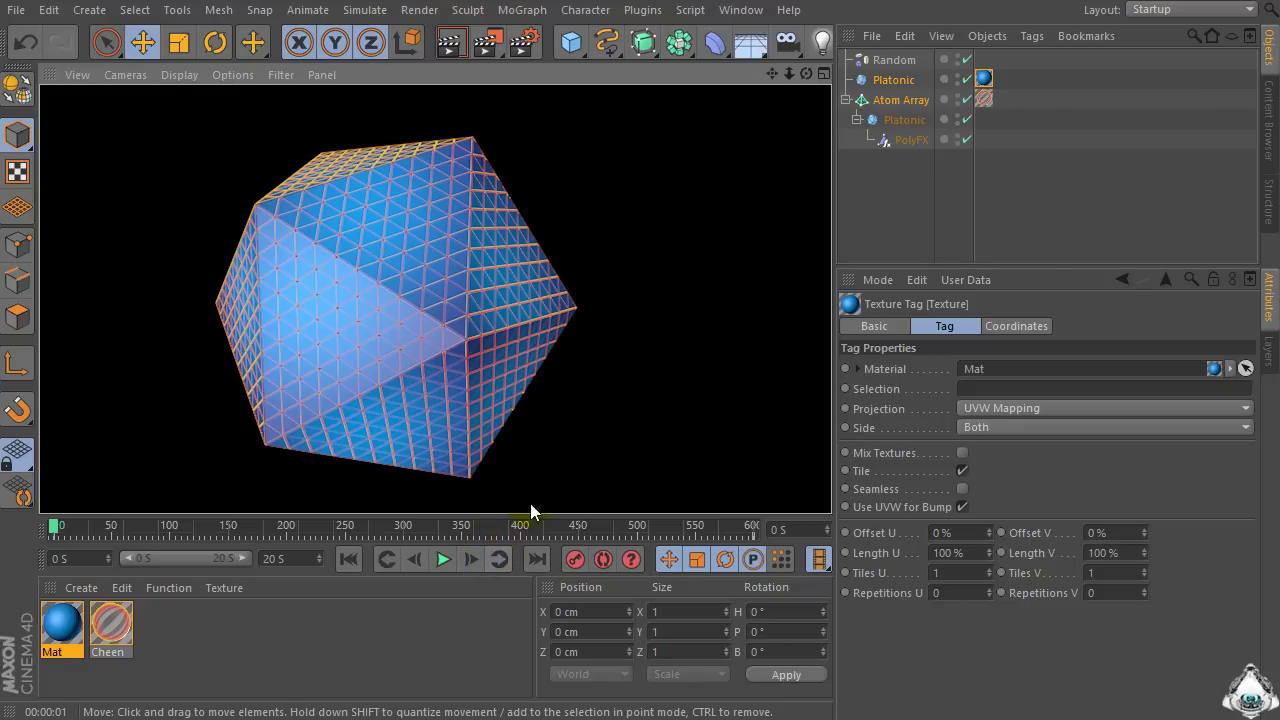
Play the animation and preview-render the scattering triangles at about 2.5 s and again at frame 109.
left_click_drag(772, 74, 788, 65)
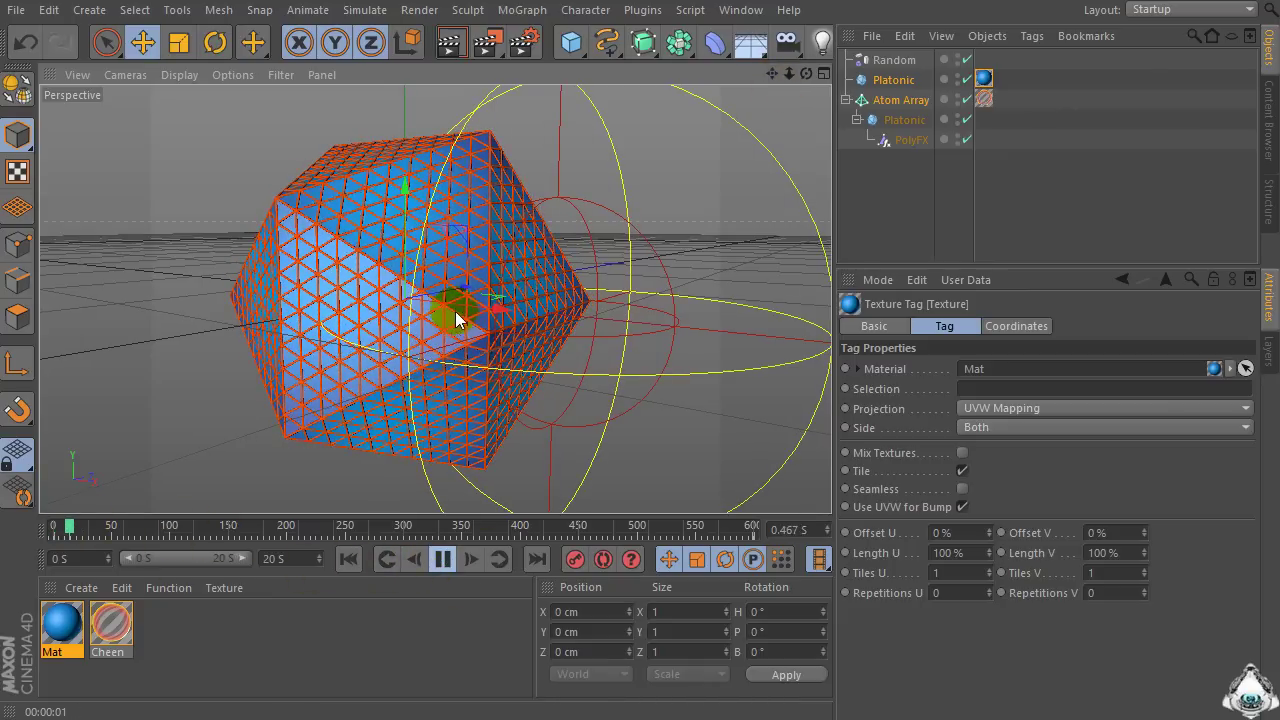
left_click_drag(789, 76, 732, 54)
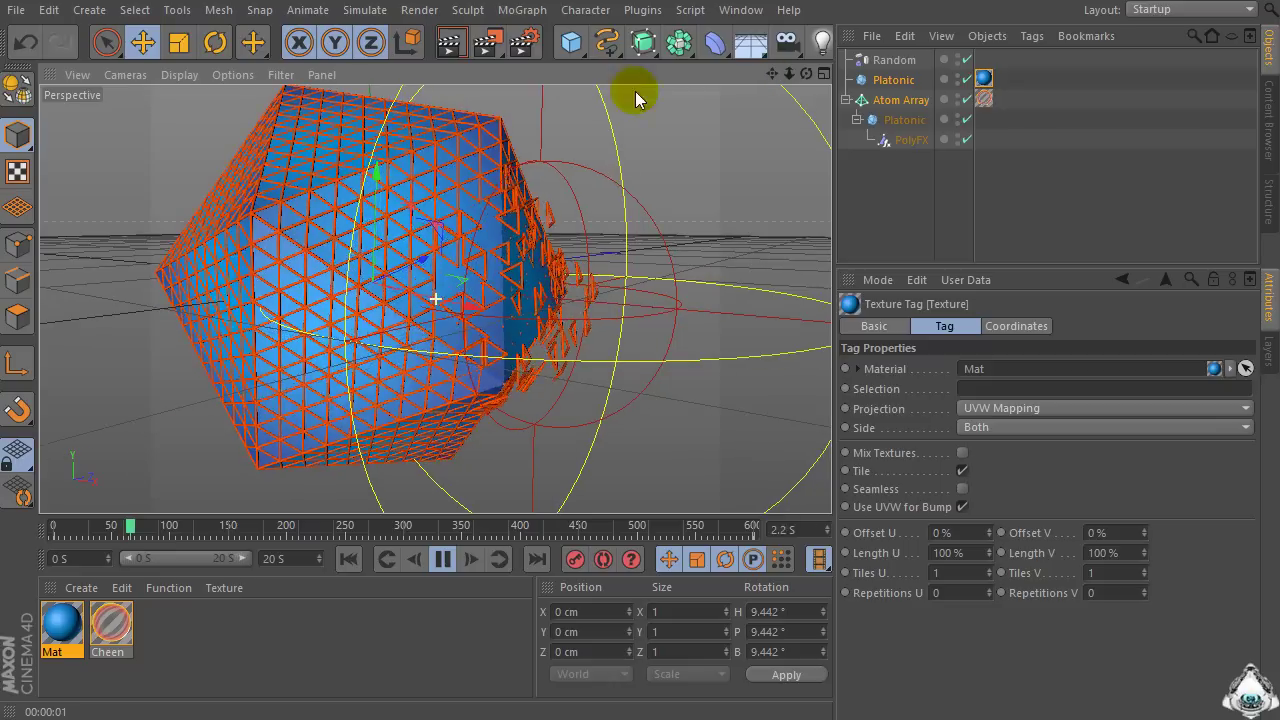
left_click(449, 56)
left_click(449, 62)
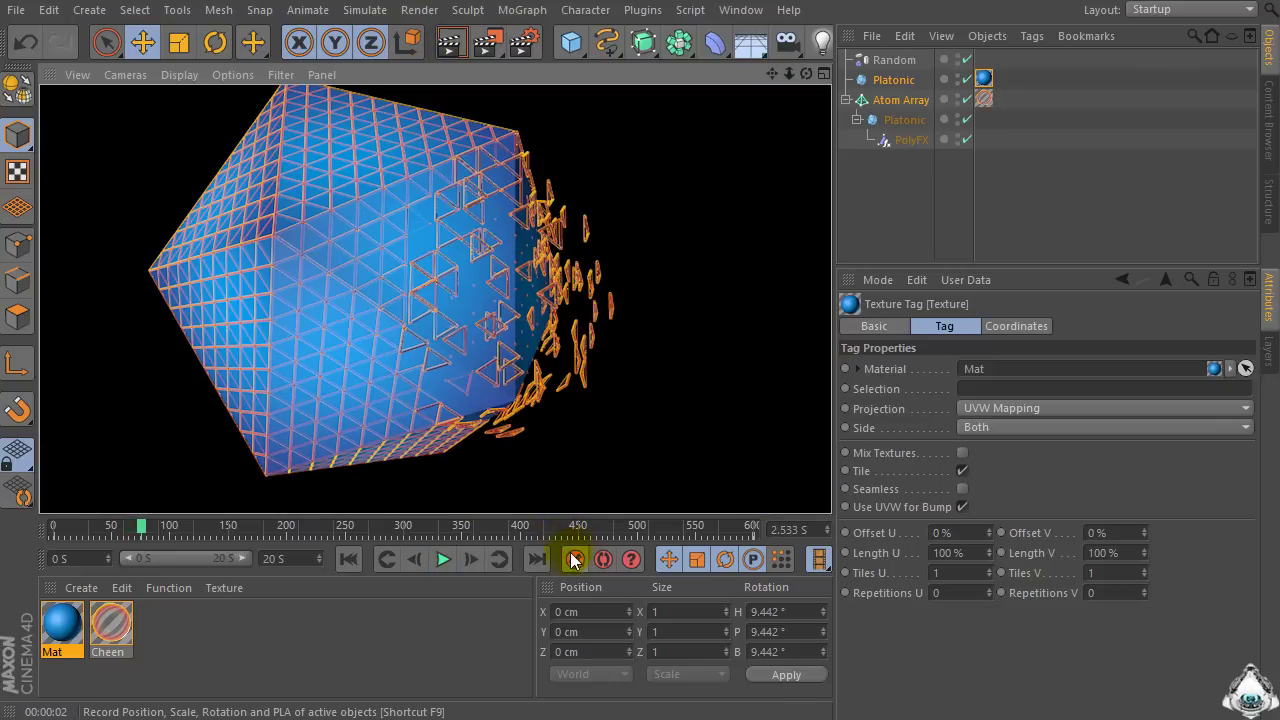
left_click(447, 566)
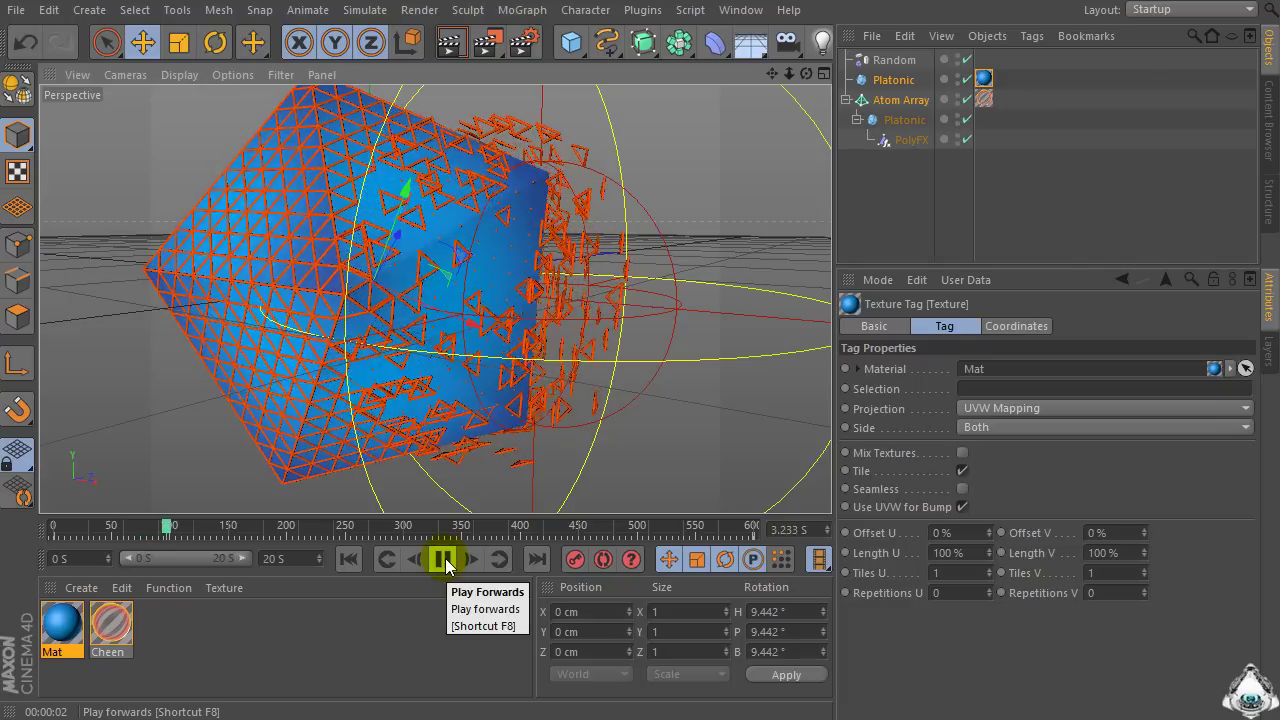
key("F8")
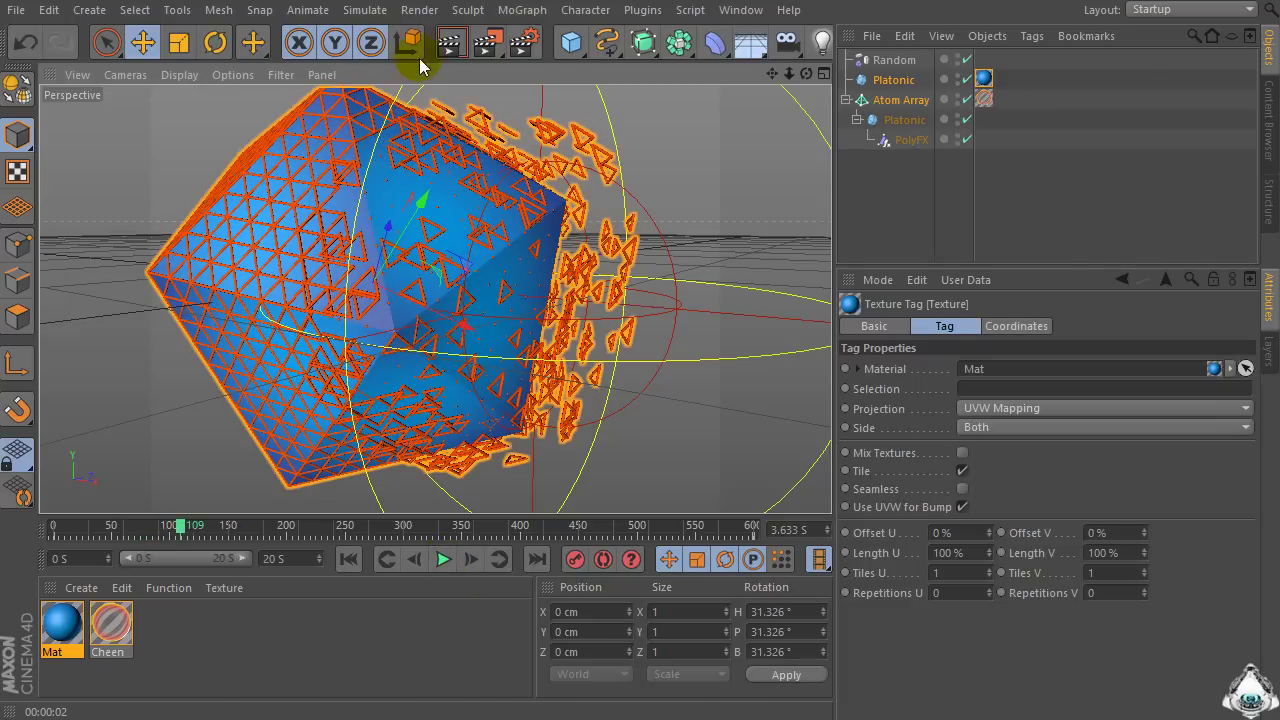
left_click(449, 44)
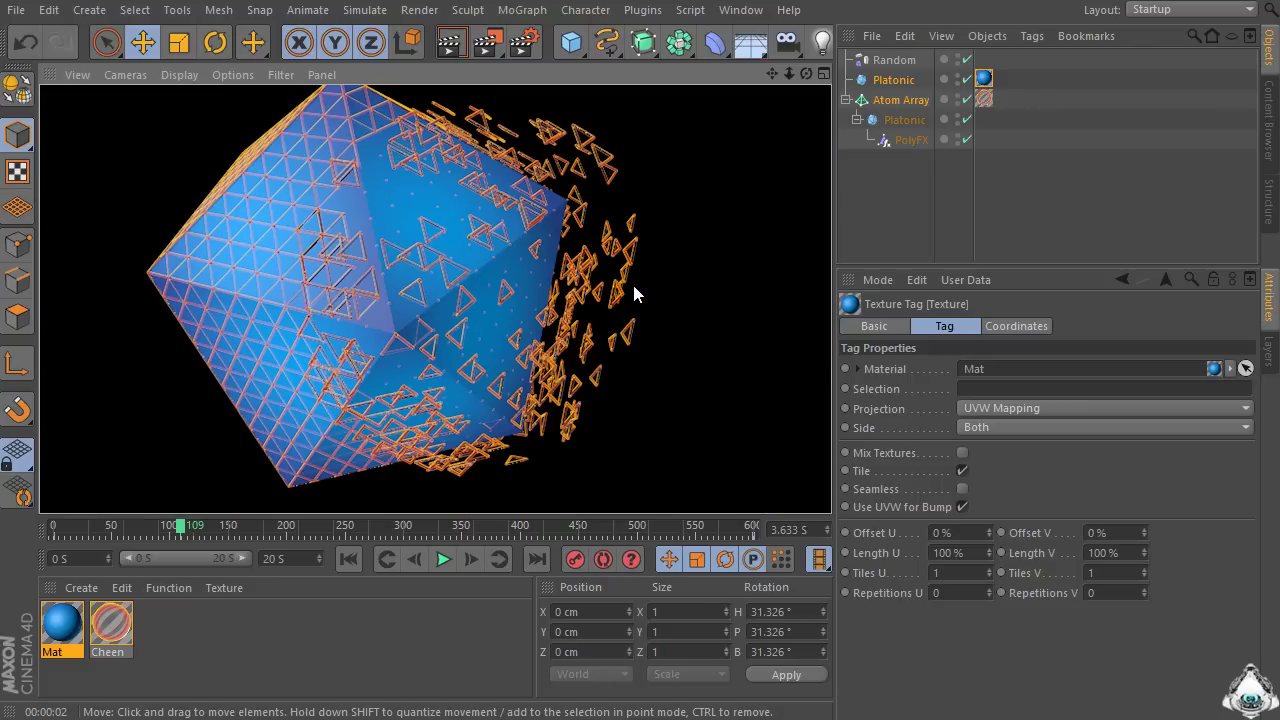
Add an area light and move it to about X 117 cm, Y 39 cm, Z -173 cm.
left_click_drag(789, 73, 750, 73)
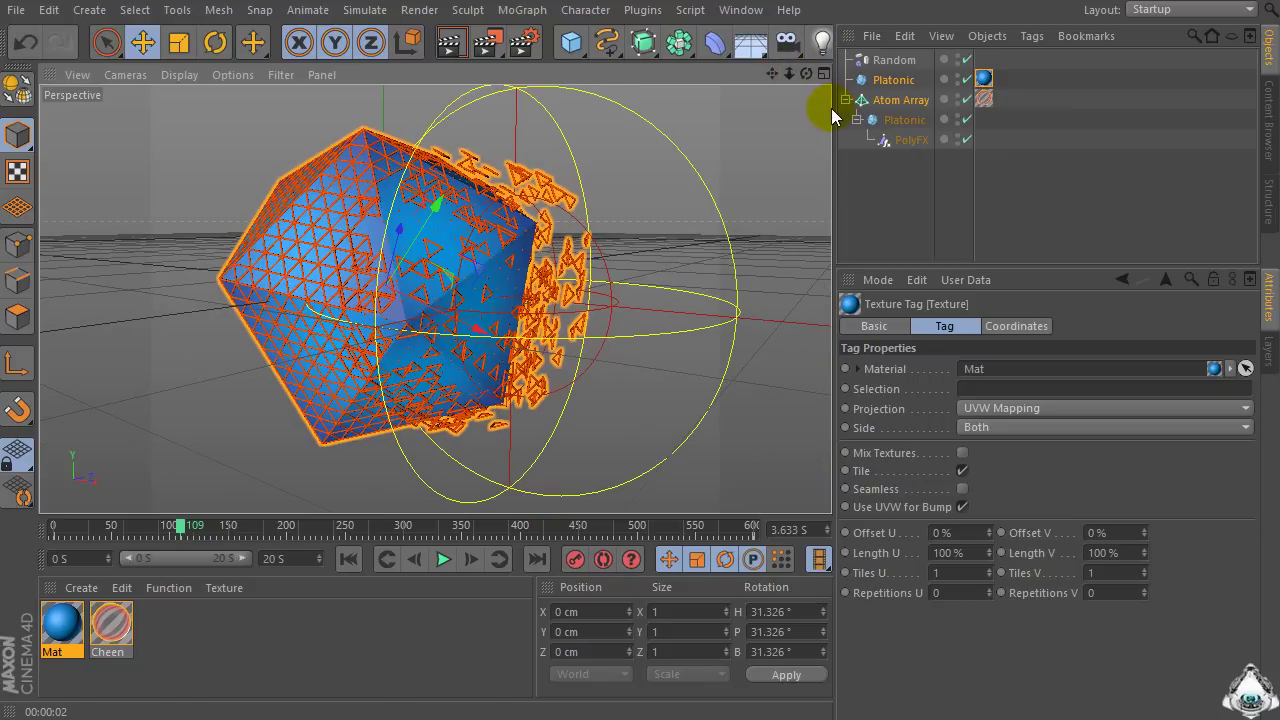
left_click_drag(834, 107, 860, 107)
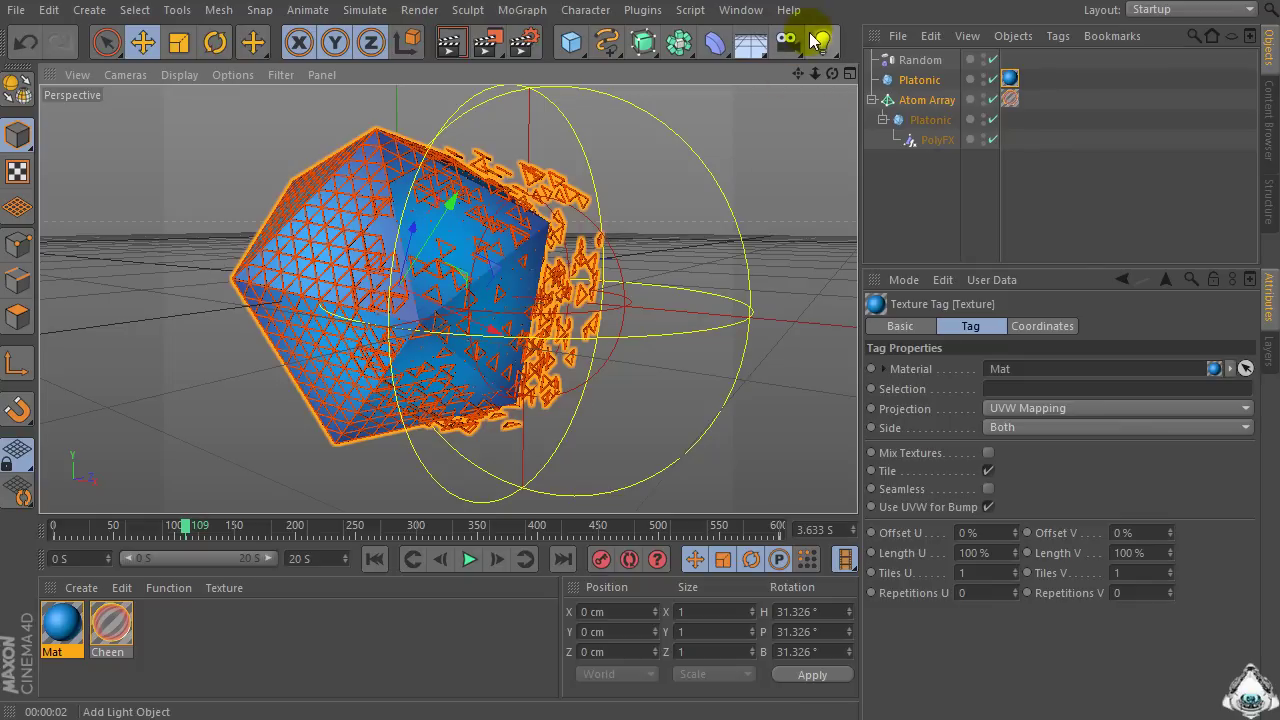
left_click_drag(822, 41, 1058, 118)
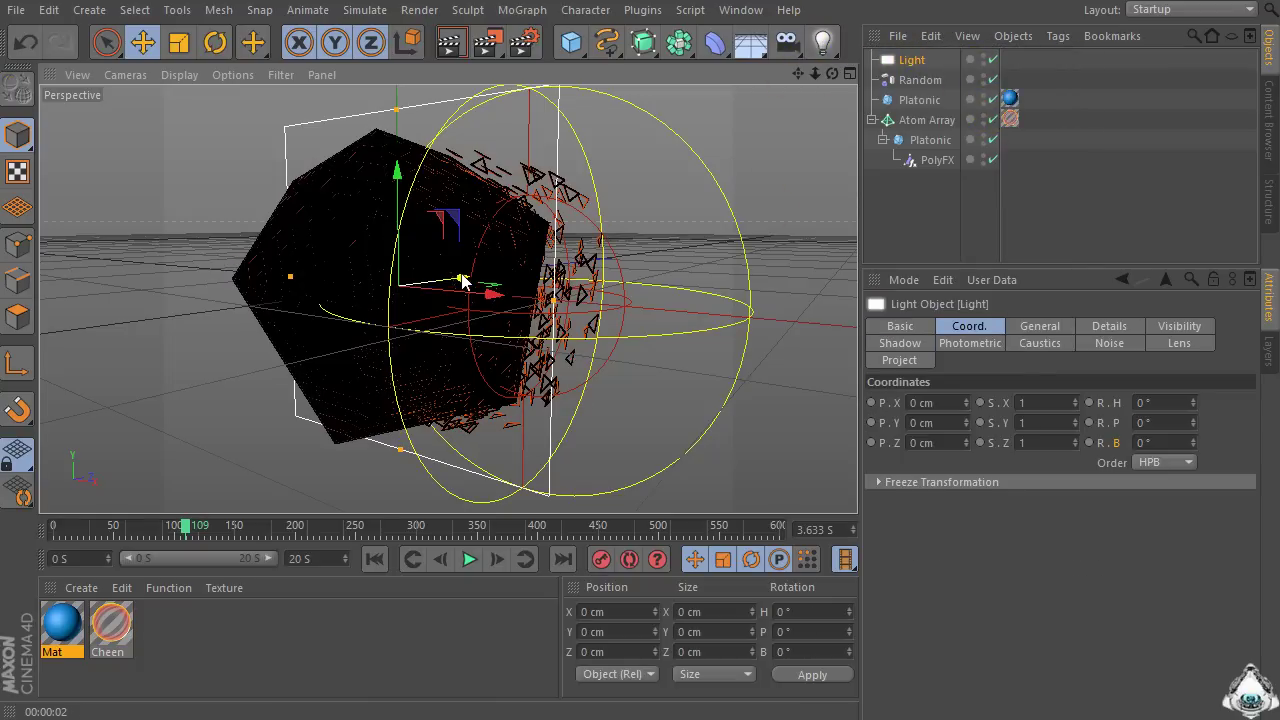
left_click_drag(461, 281, 385, 427)
left_click_drag(394, 348, 263, 366)
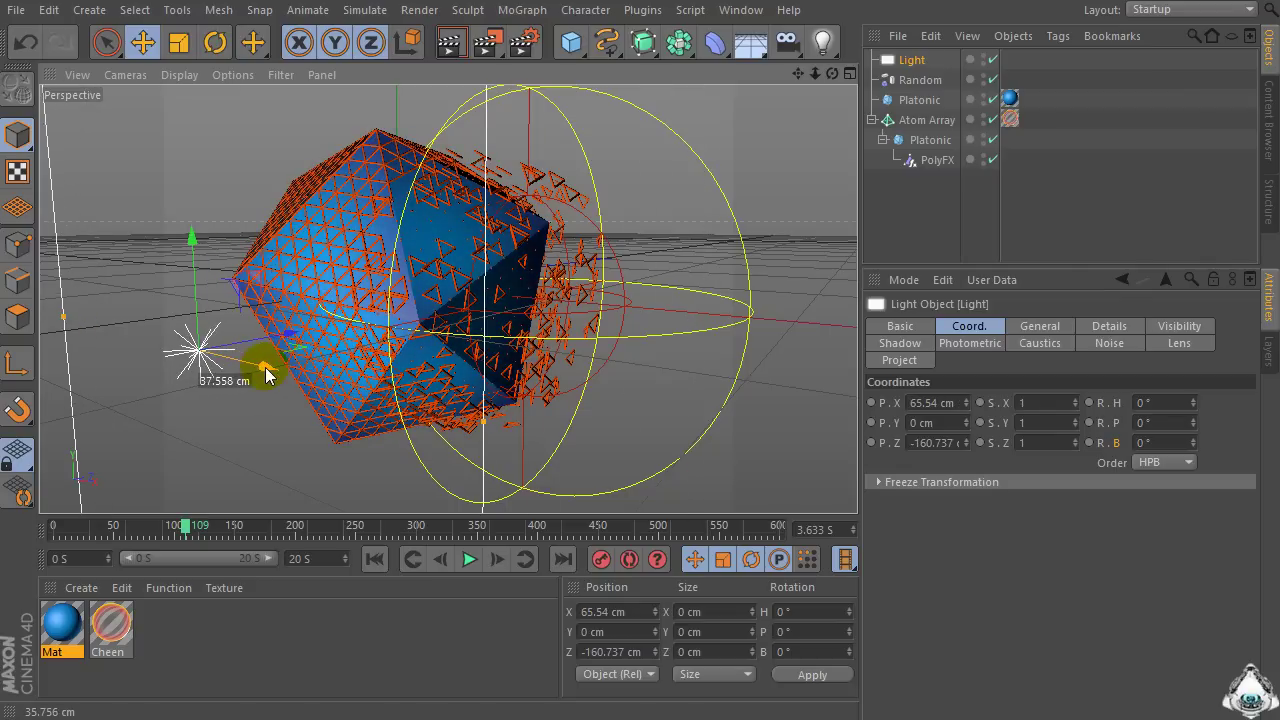
left_click_drag(192, 242, 228, 104)
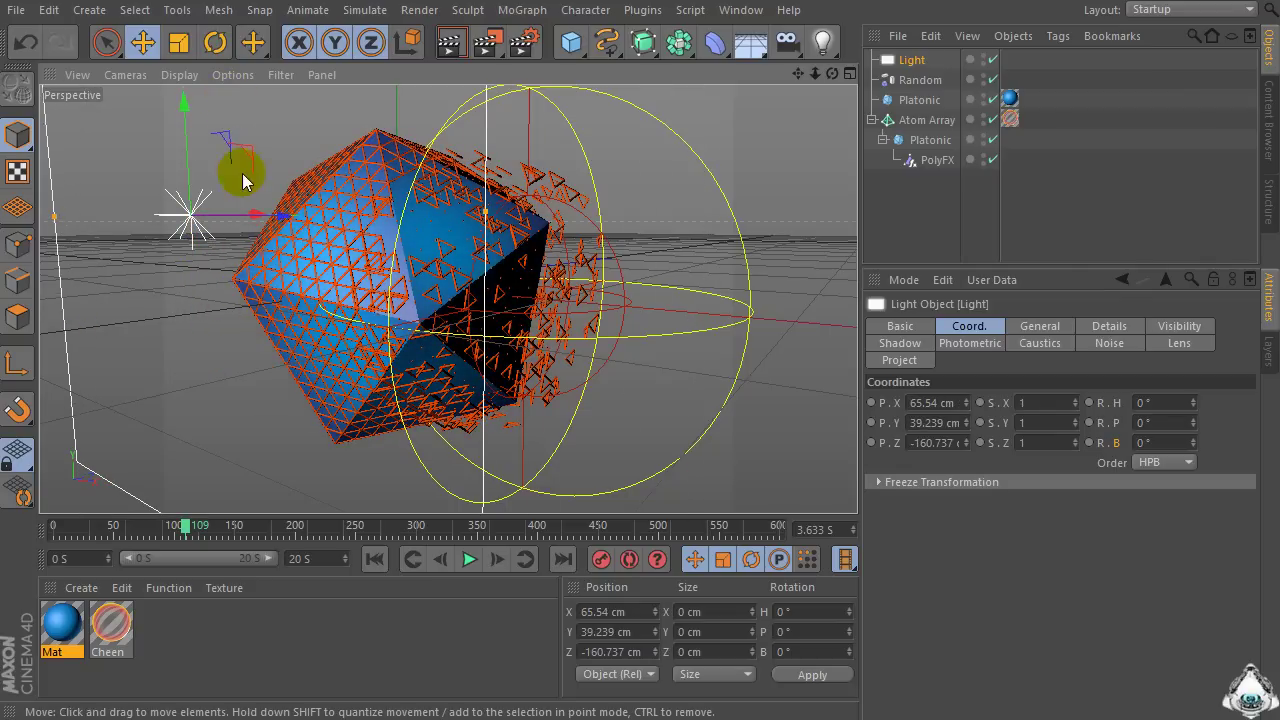
left_click_drag(285, 227, 340, 268)
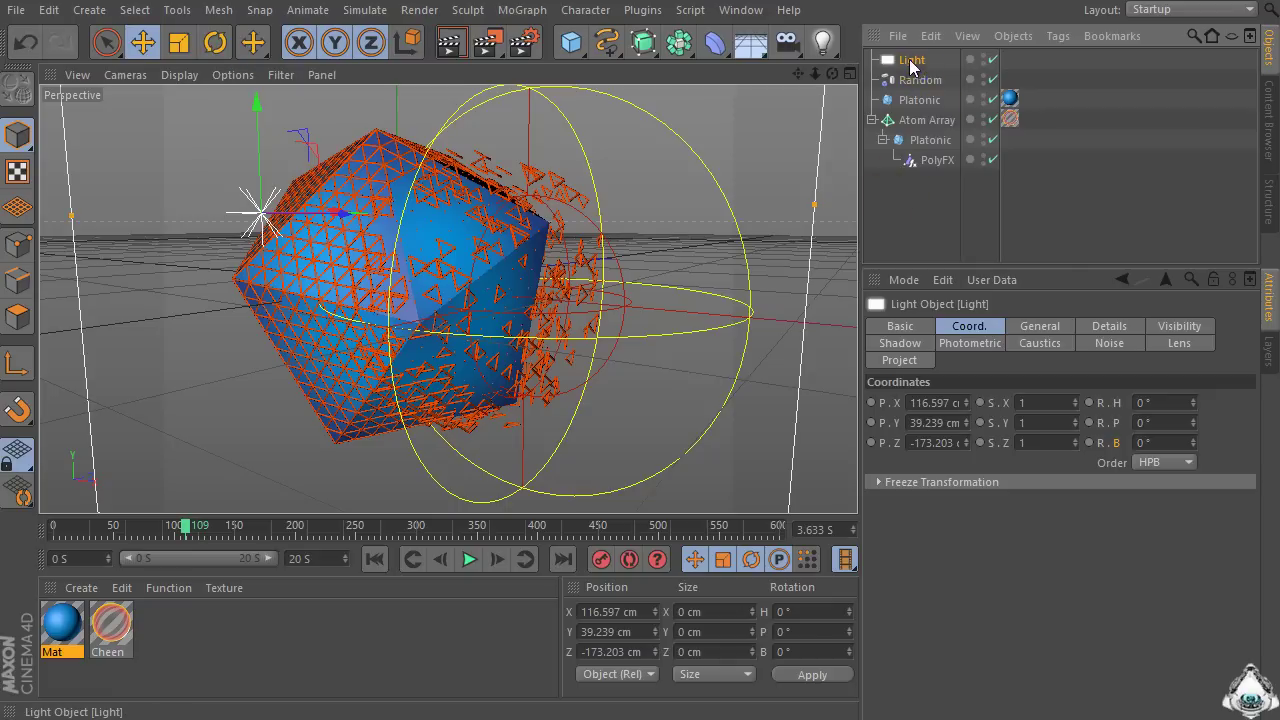
Set the area light's shadow type to Shadow Maps (Soft) and render a preview of the viewport.
left_click(1034, 328)
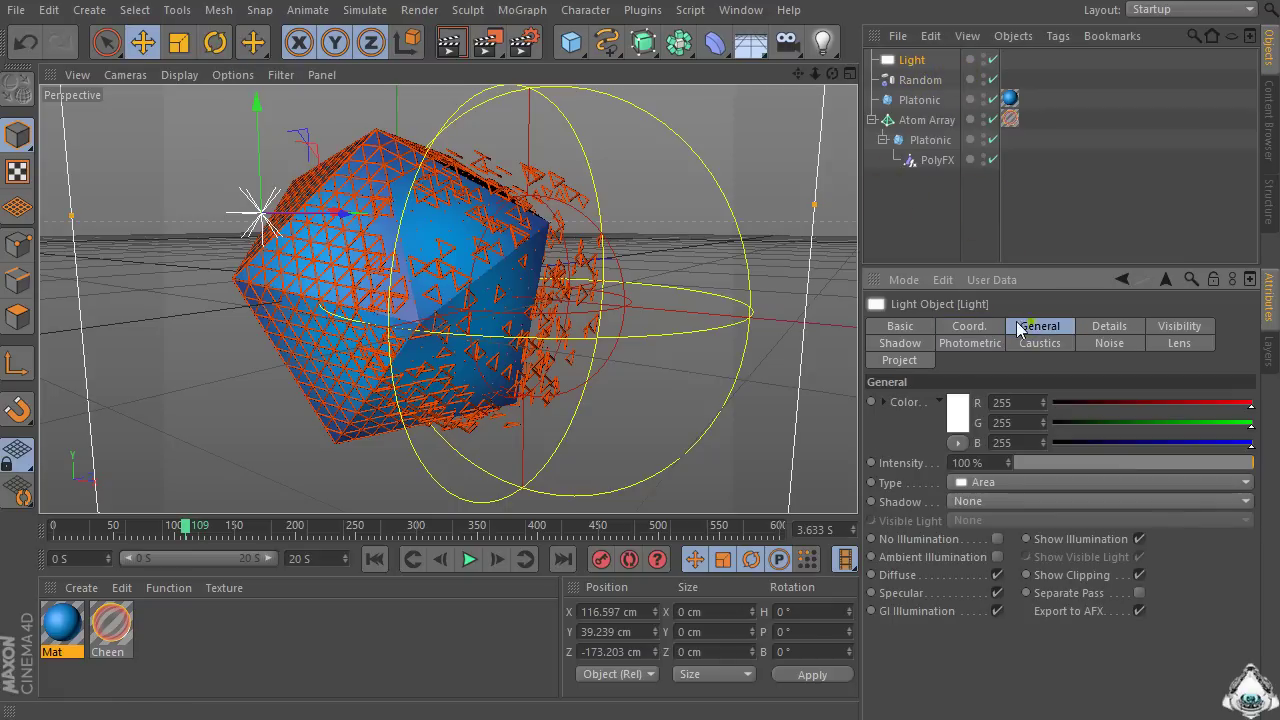
left_click(969, 503)
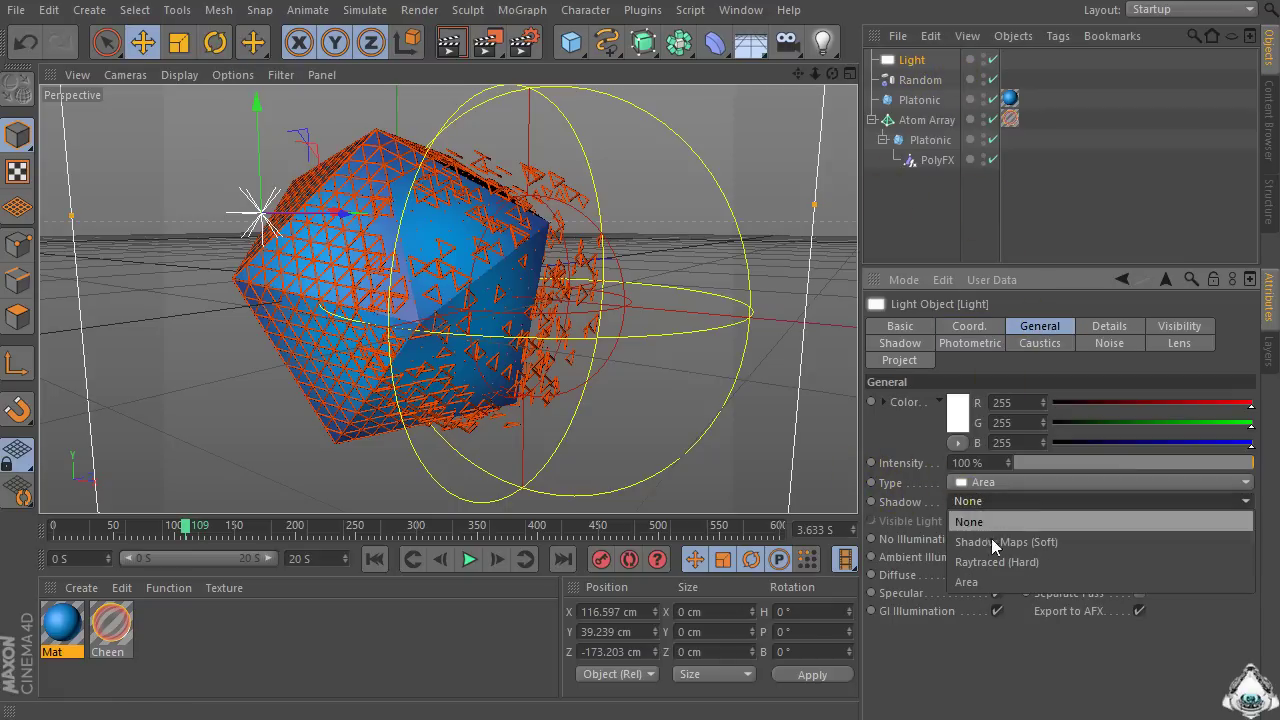
left_click(1043, 541)
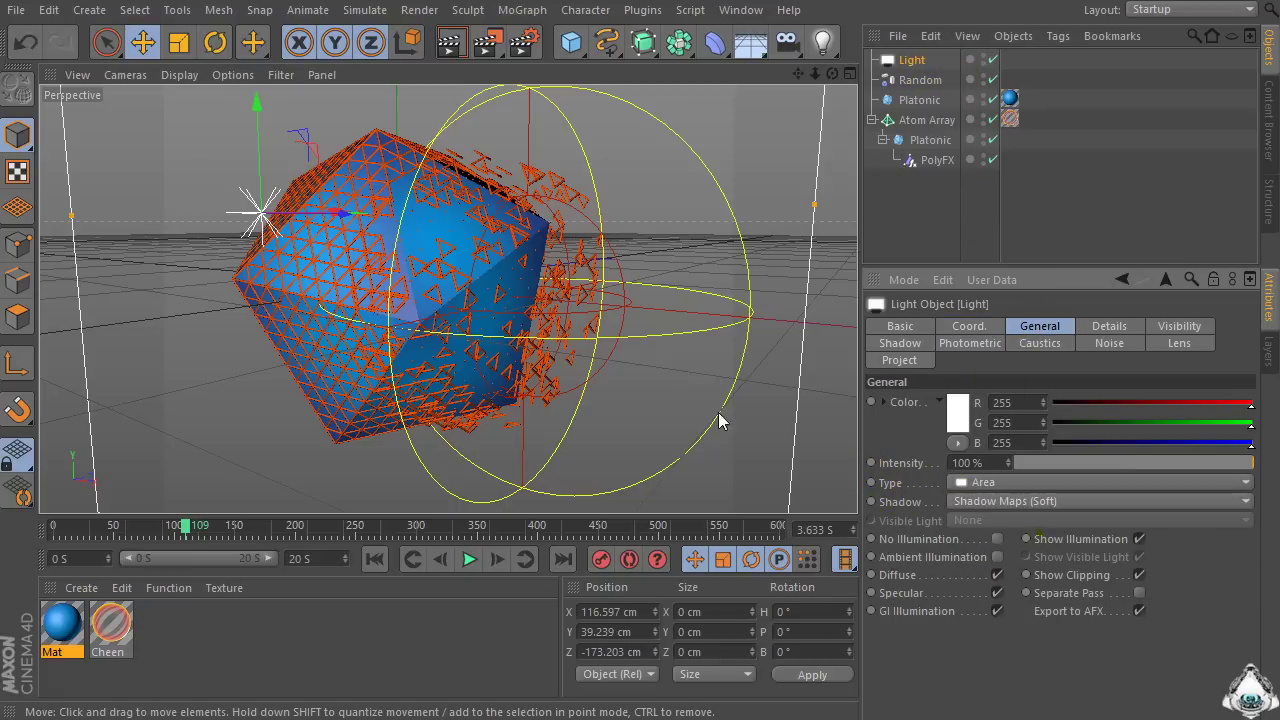
left_click(453, 44)
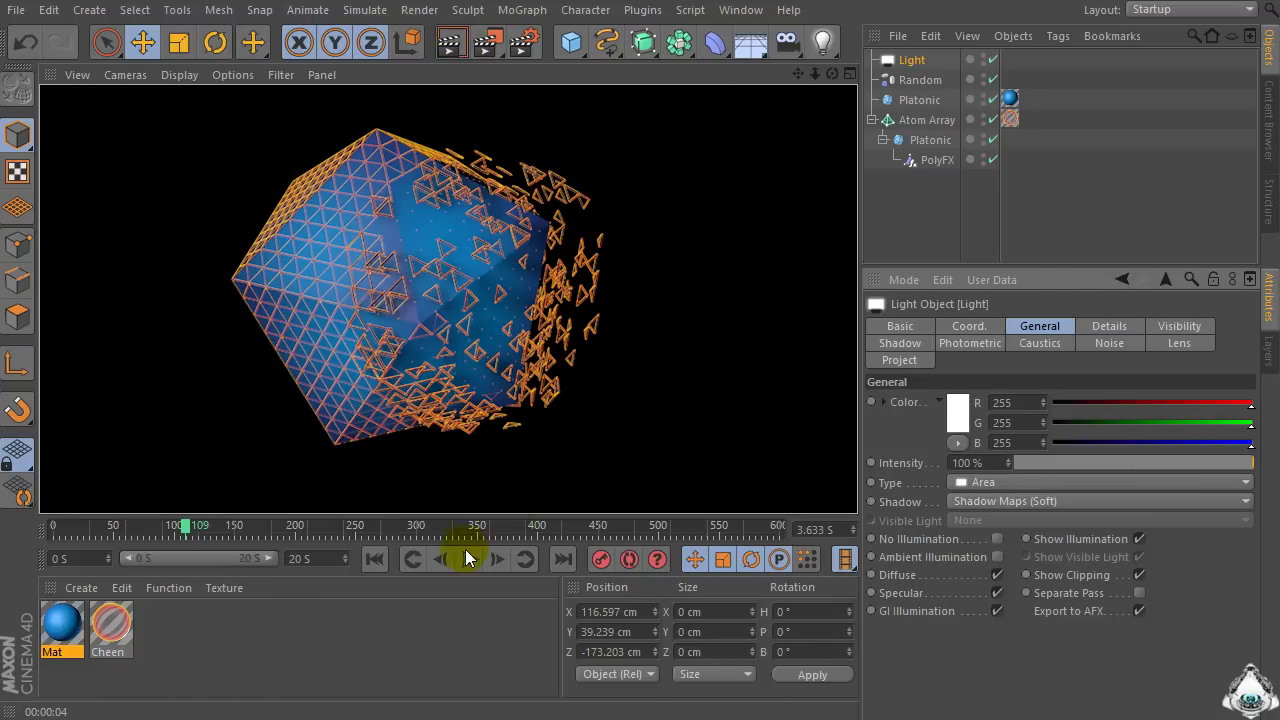
Play the animation and move the Random effector to about X 99 cm, Y 0 cm, Z -15 cm.
left_click(471, 559)
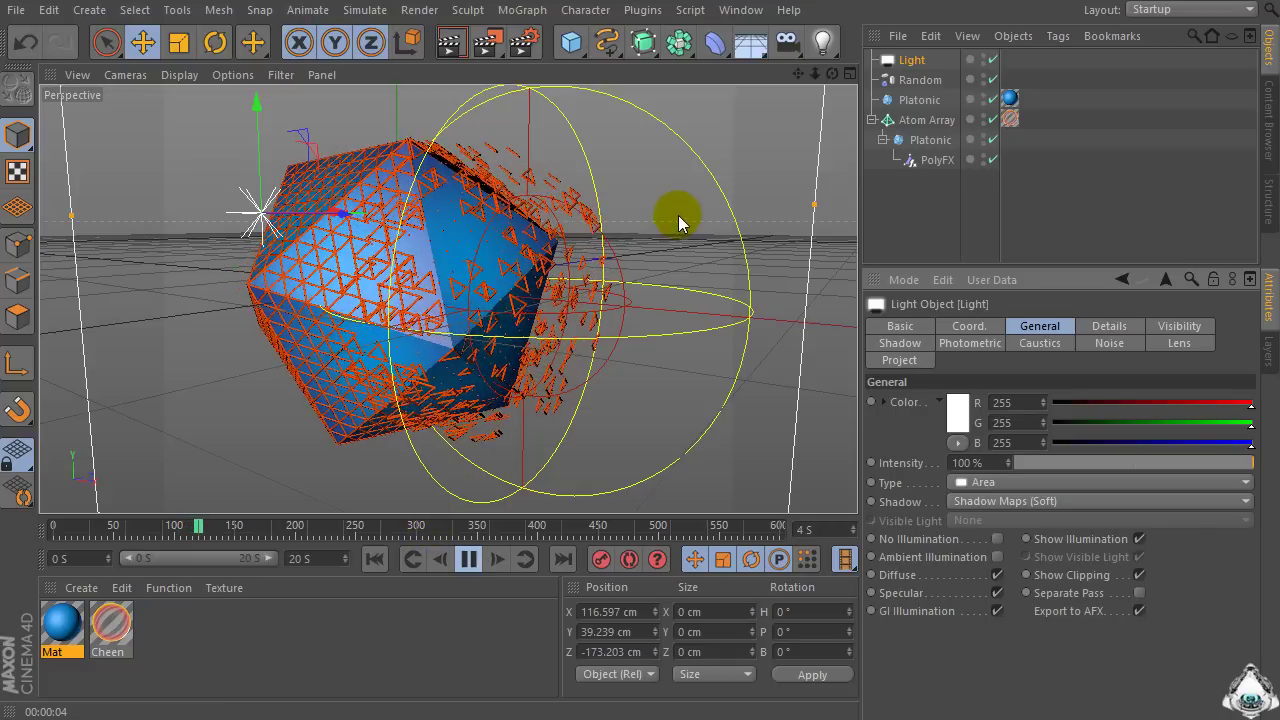
mouse_move(832, 74)
left_mouse_down()
mouse_move(900, 56)
mouse_move(832, 74)
left_mouse_up()
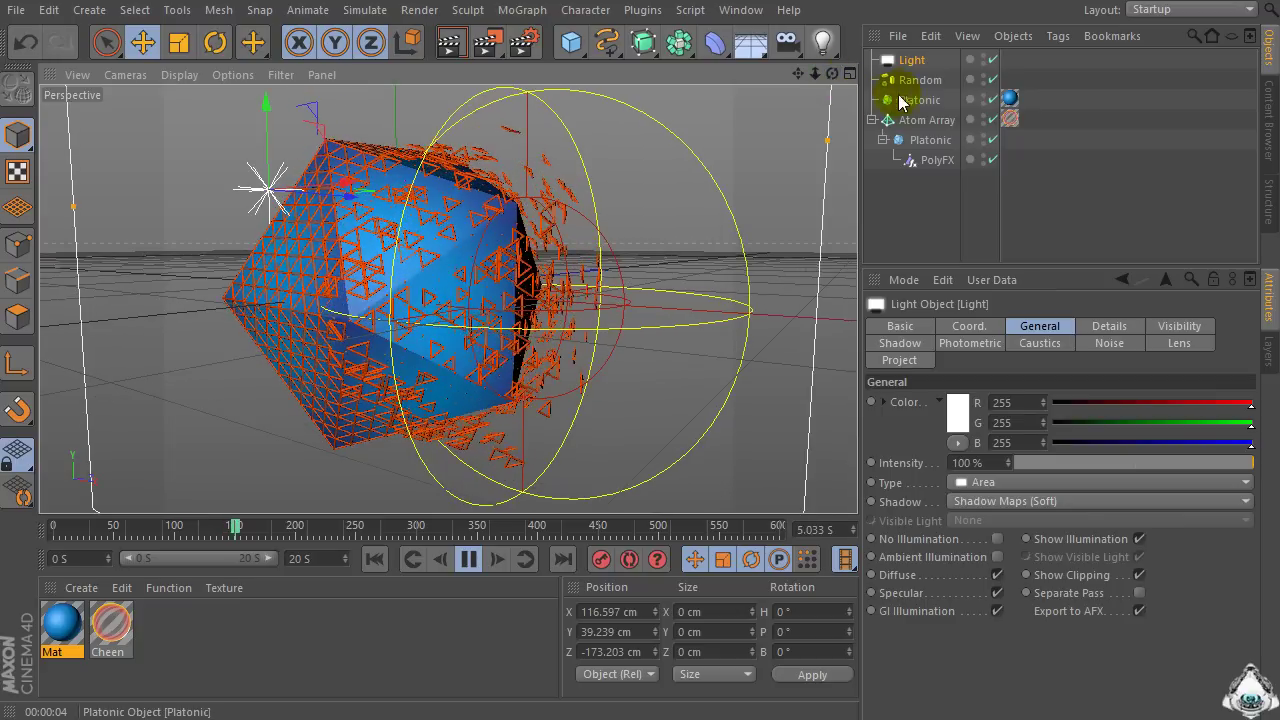
left_click(910, 82)
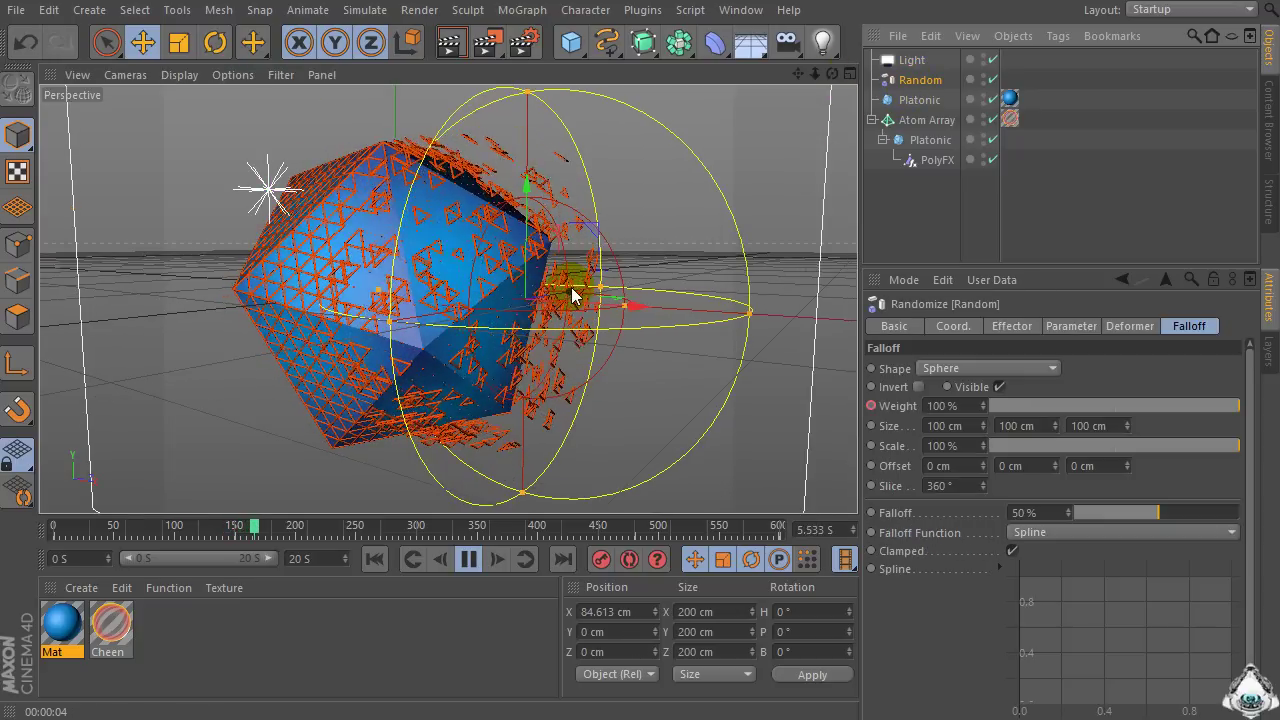
left_click_drag(571, 287, 659, 312)
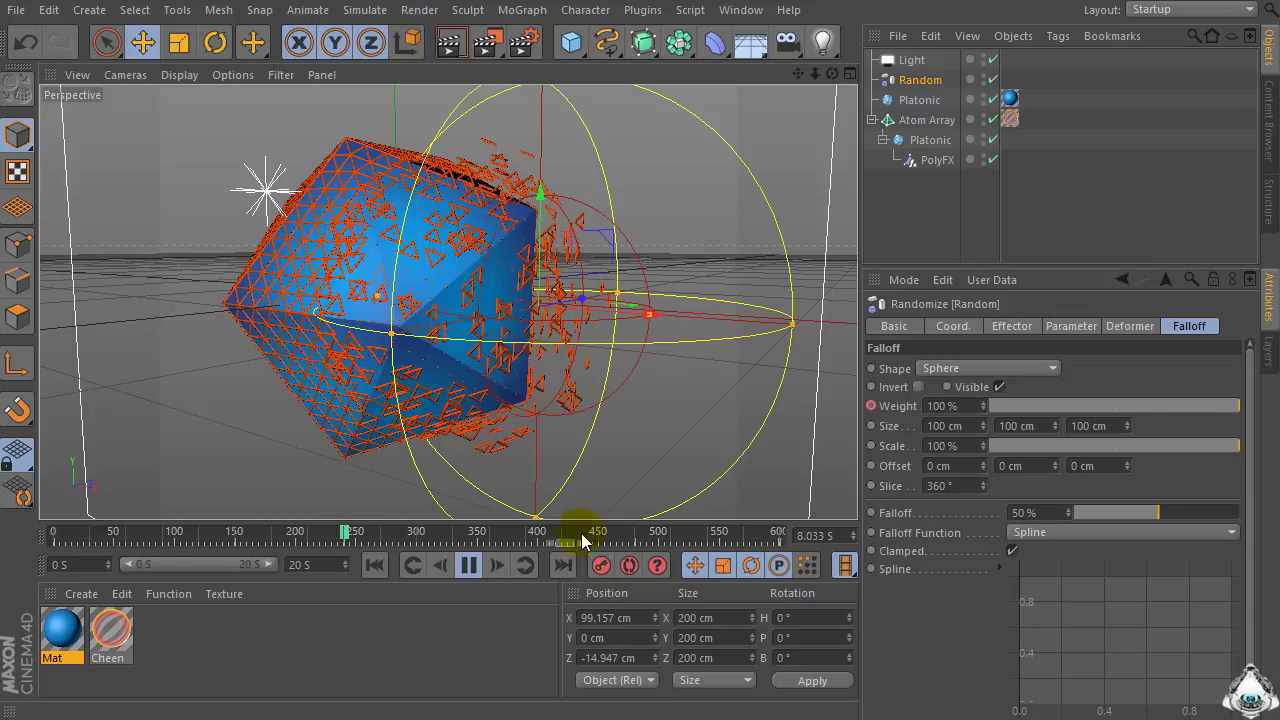
Review the scattering from about frame 350, stop playback at frame 402 and return to frame 0.
left_click_drag(581, 533, 480, 542)
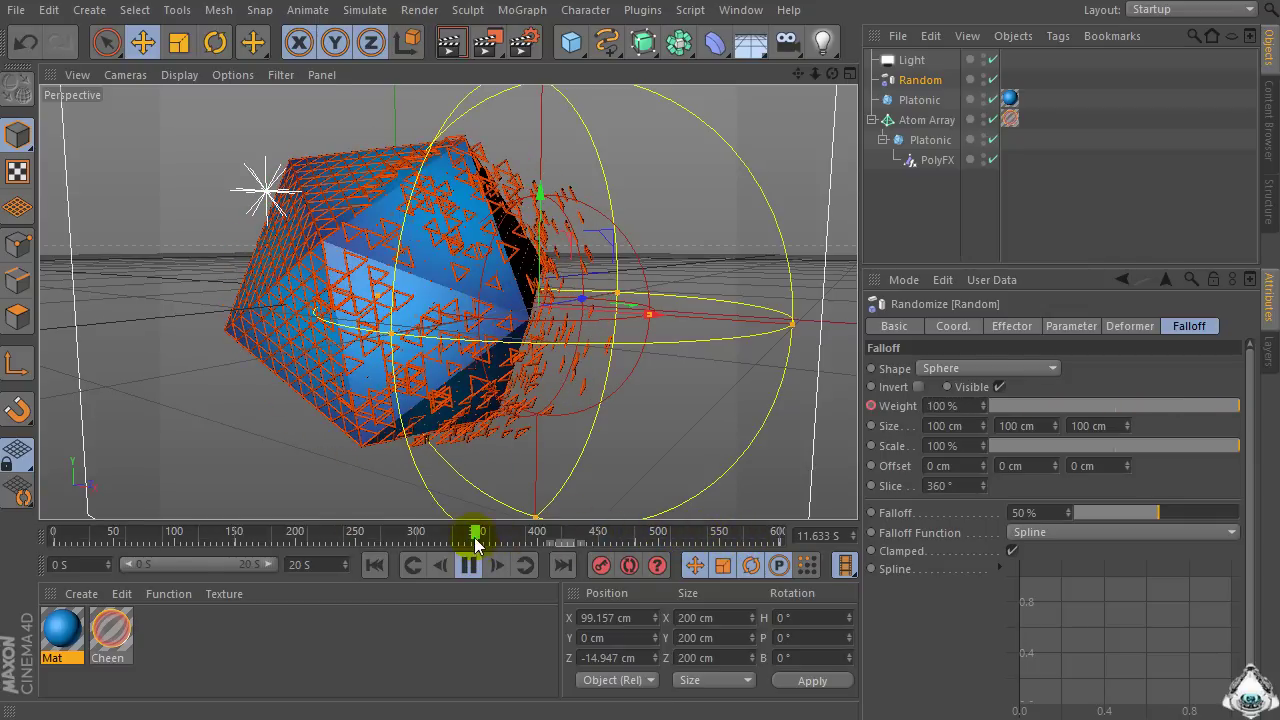
left_click_drag(814, 74, 832, 74)
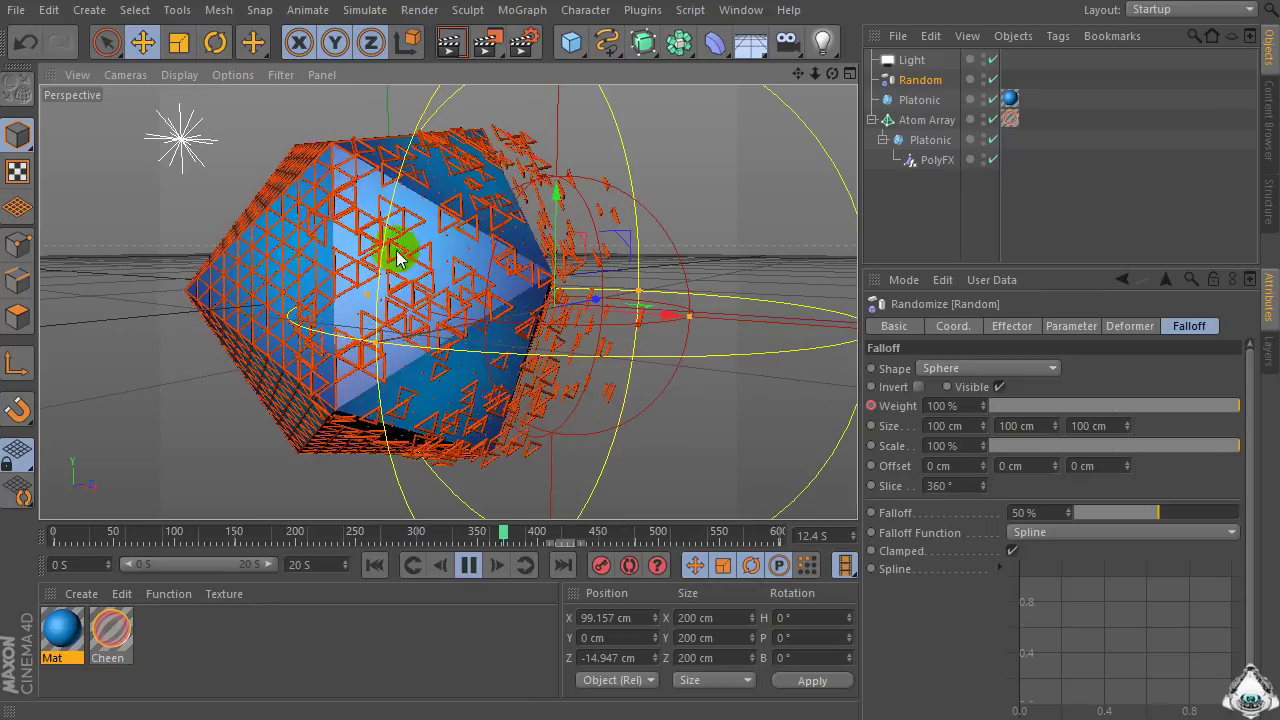
left_click(468, 566)
left_click(468, 566)
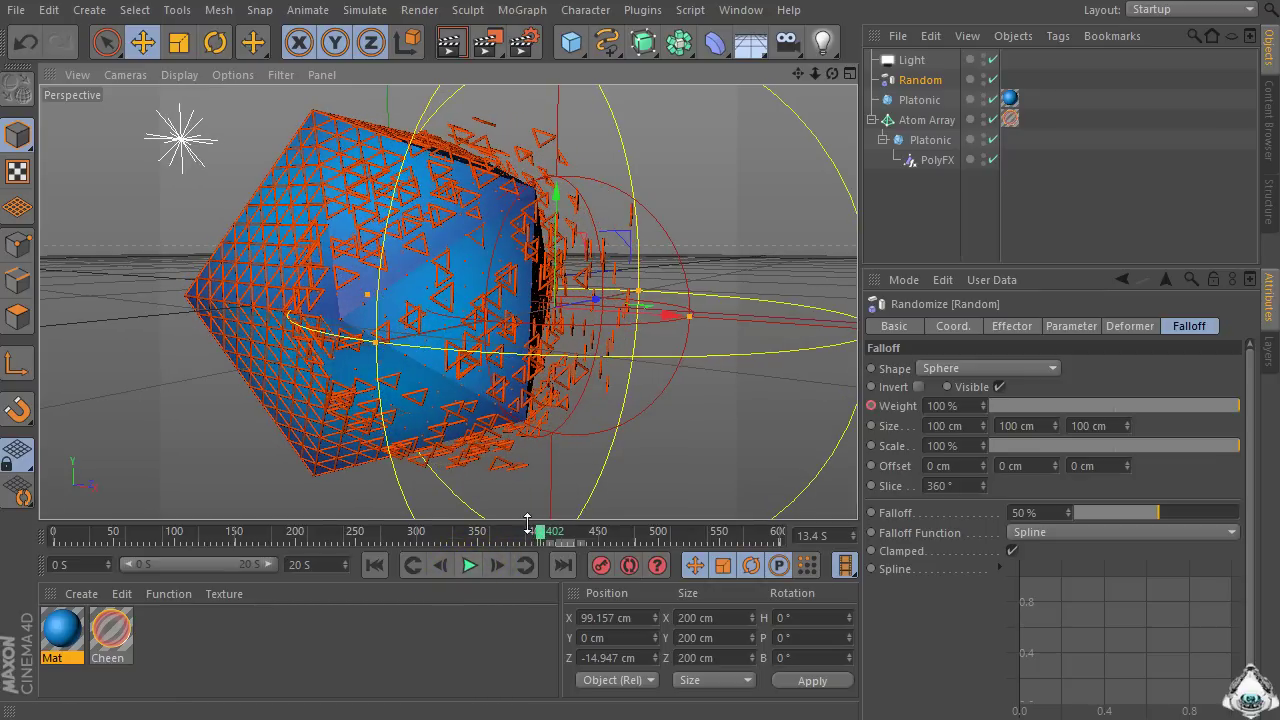
left_click_drag(540, 535, 14, 543)
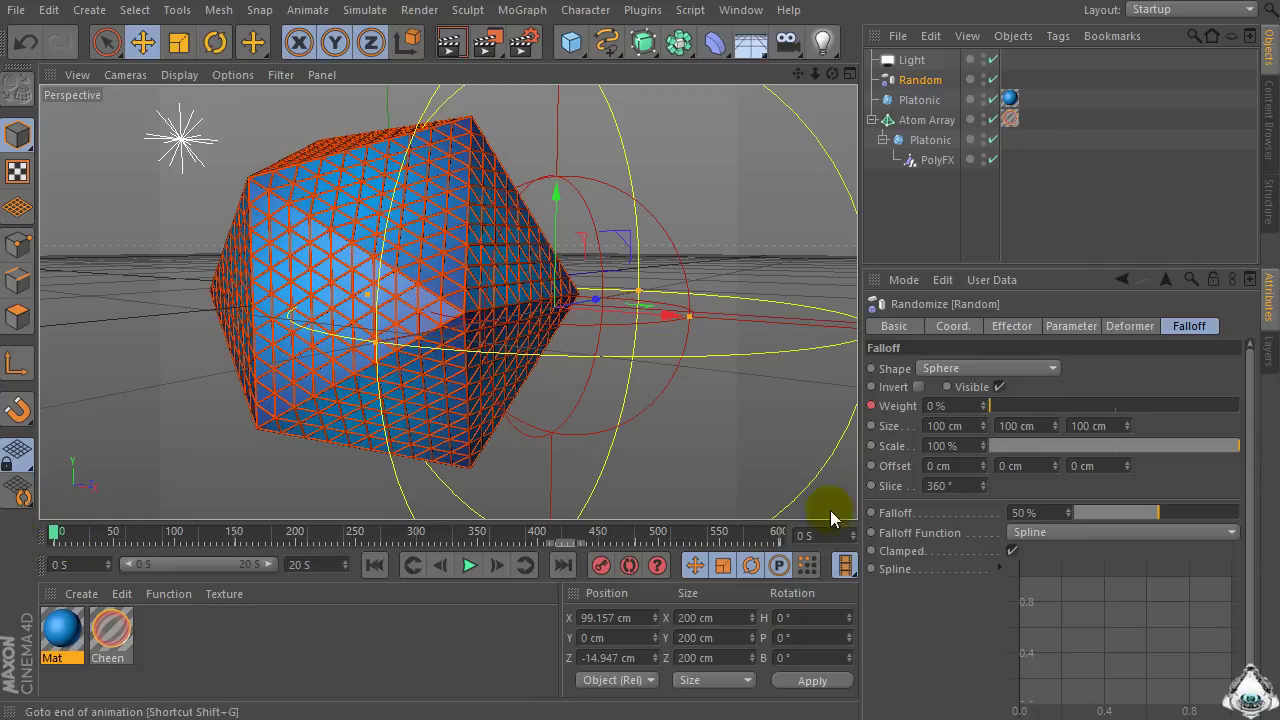
Add a MoGraph Delay effector to the PolyFX object.
left_click(937, 161)
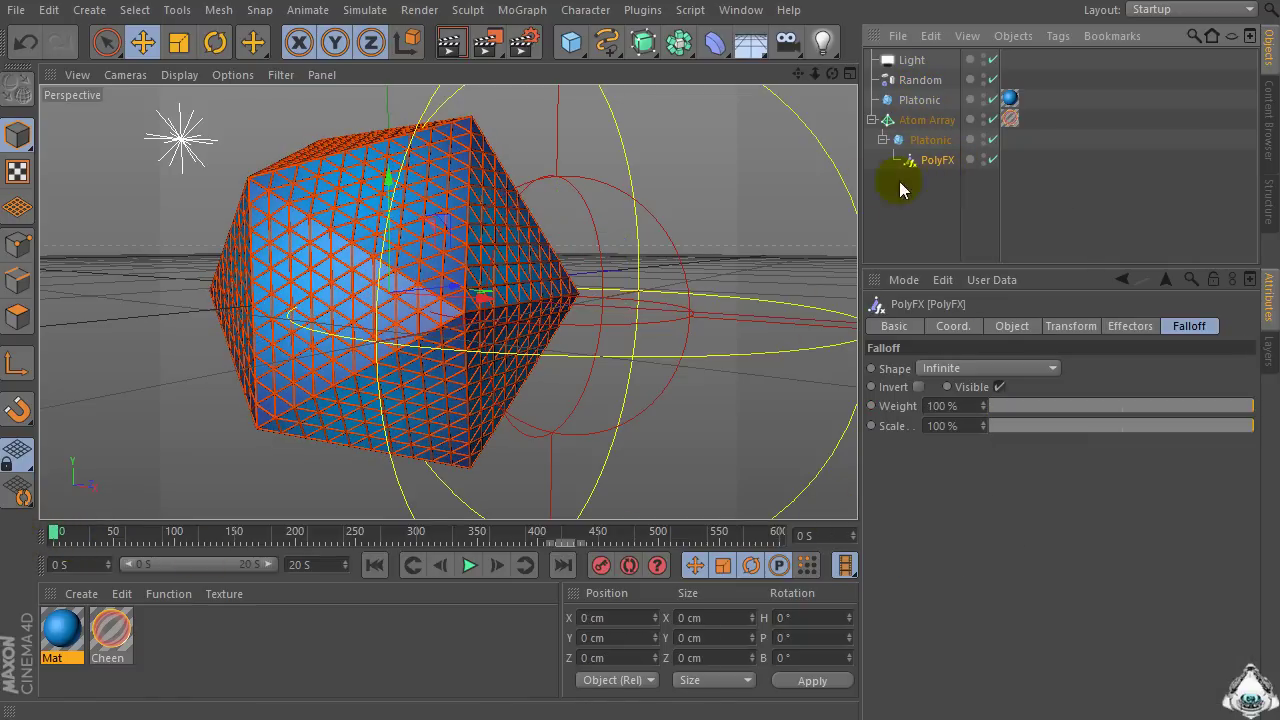
left_click(522, 10)
mouse_move(530, 38)
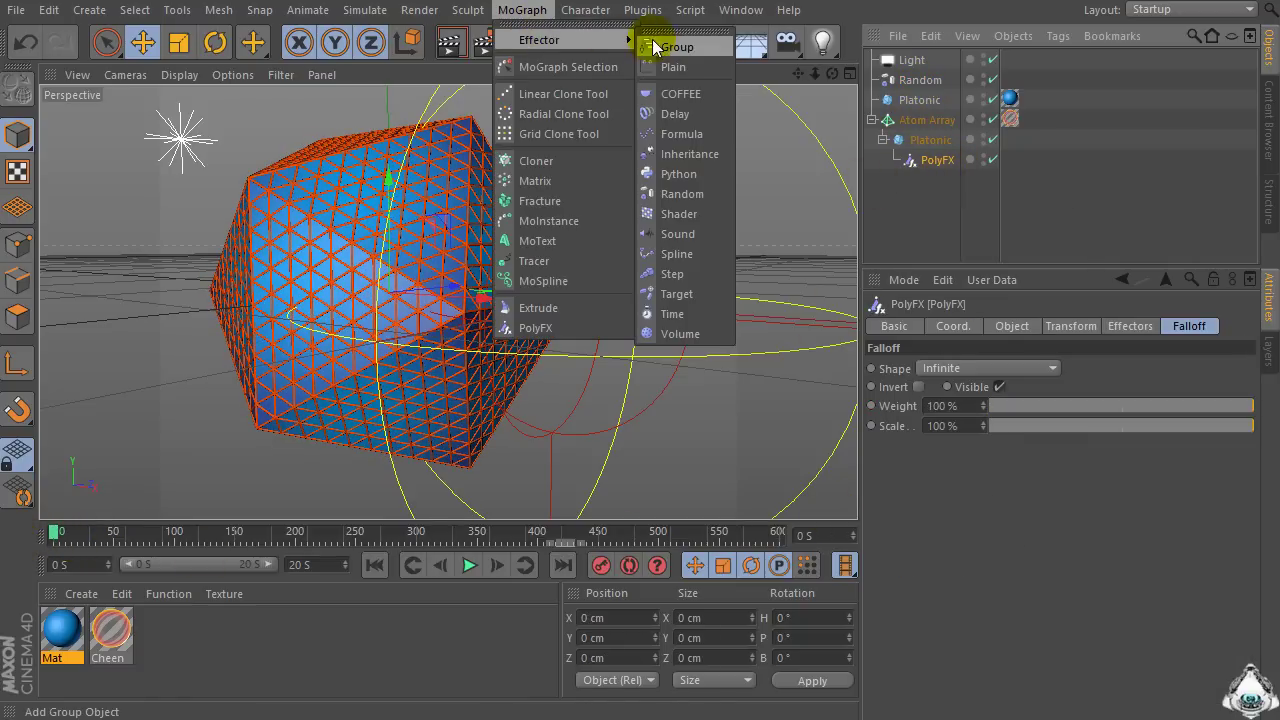
left_click(662, 116)
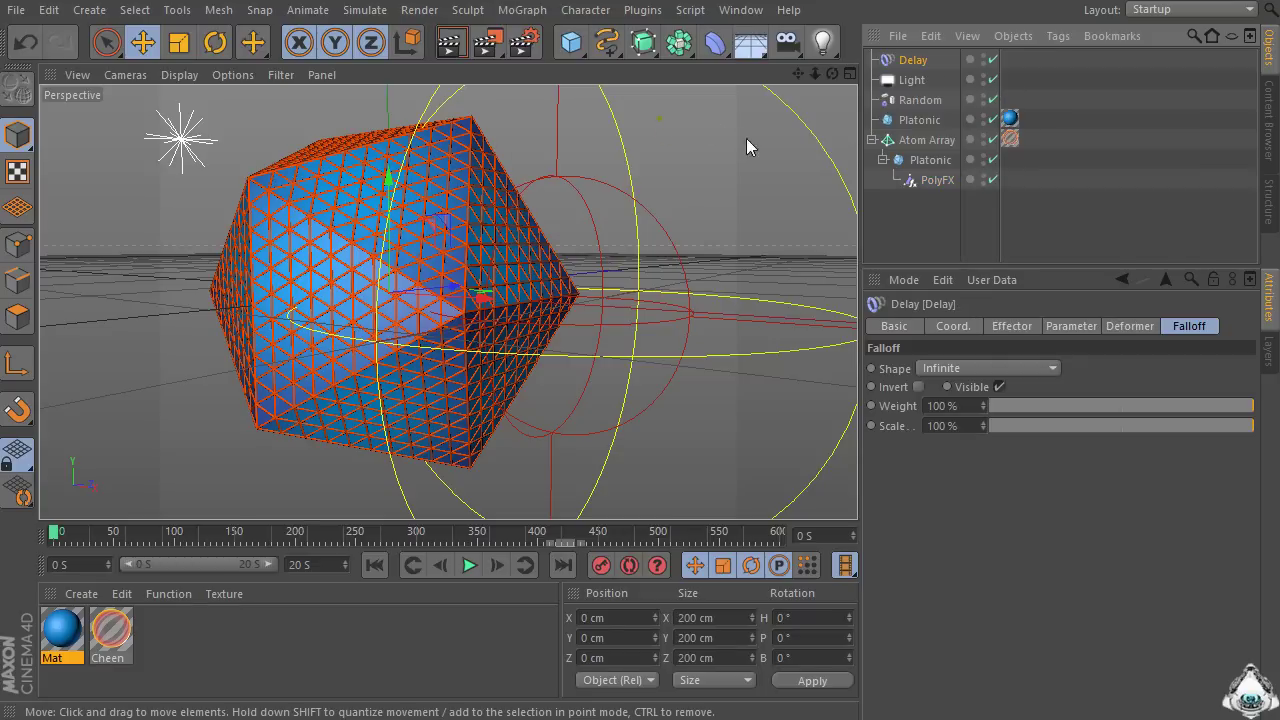
Set the Delay effector to 75 % strength in Spring mode, and preview-render the playing animation at frame 173.
left_click(1012, 327)
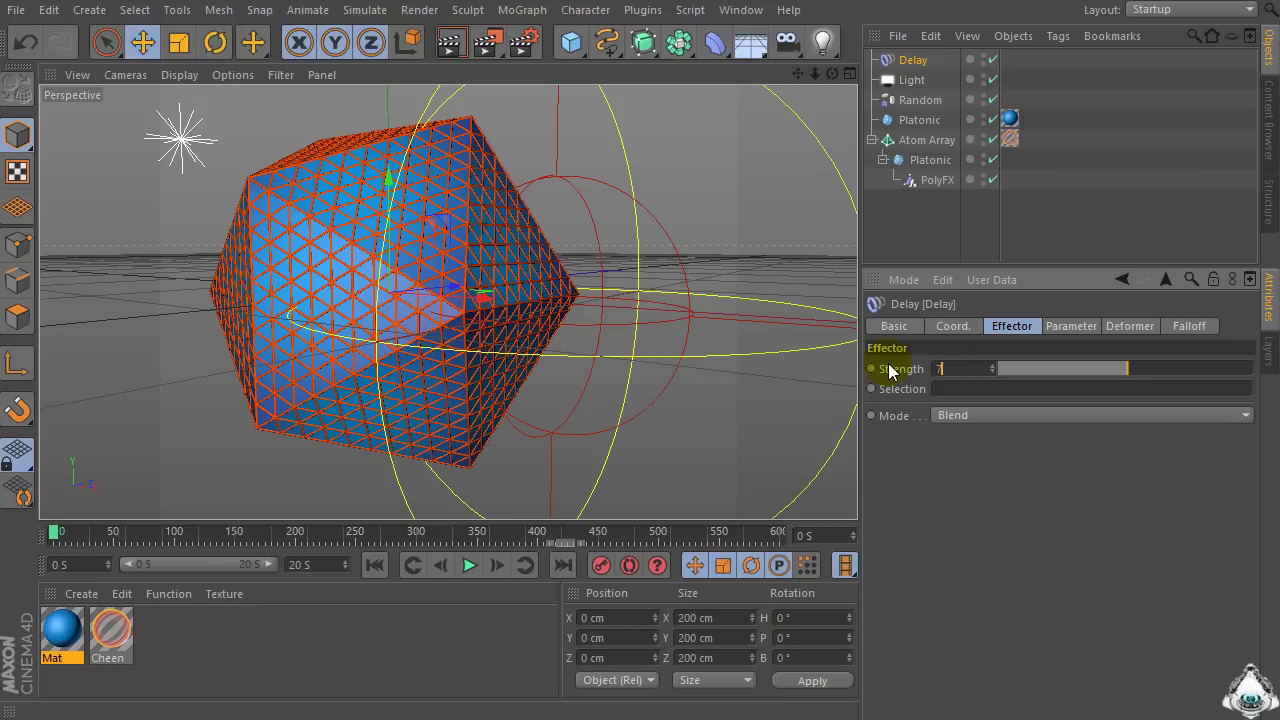
left_click(951, 416)
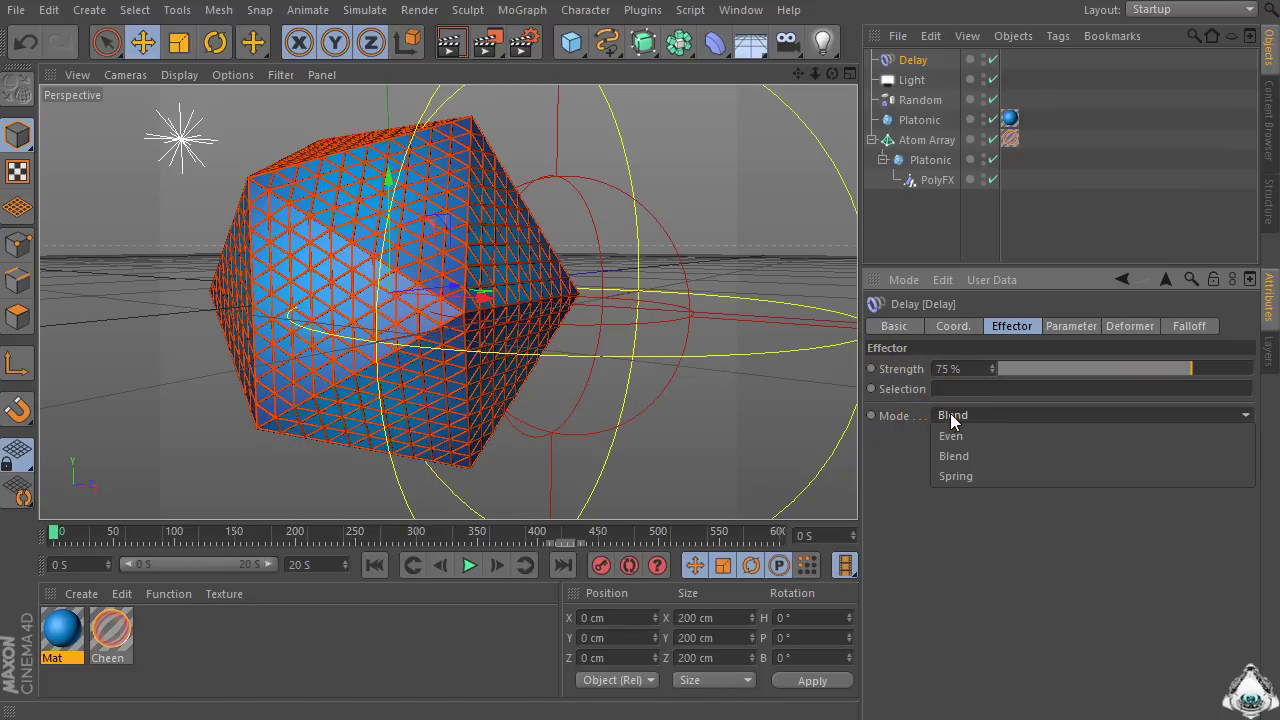
left_click(994, 477)
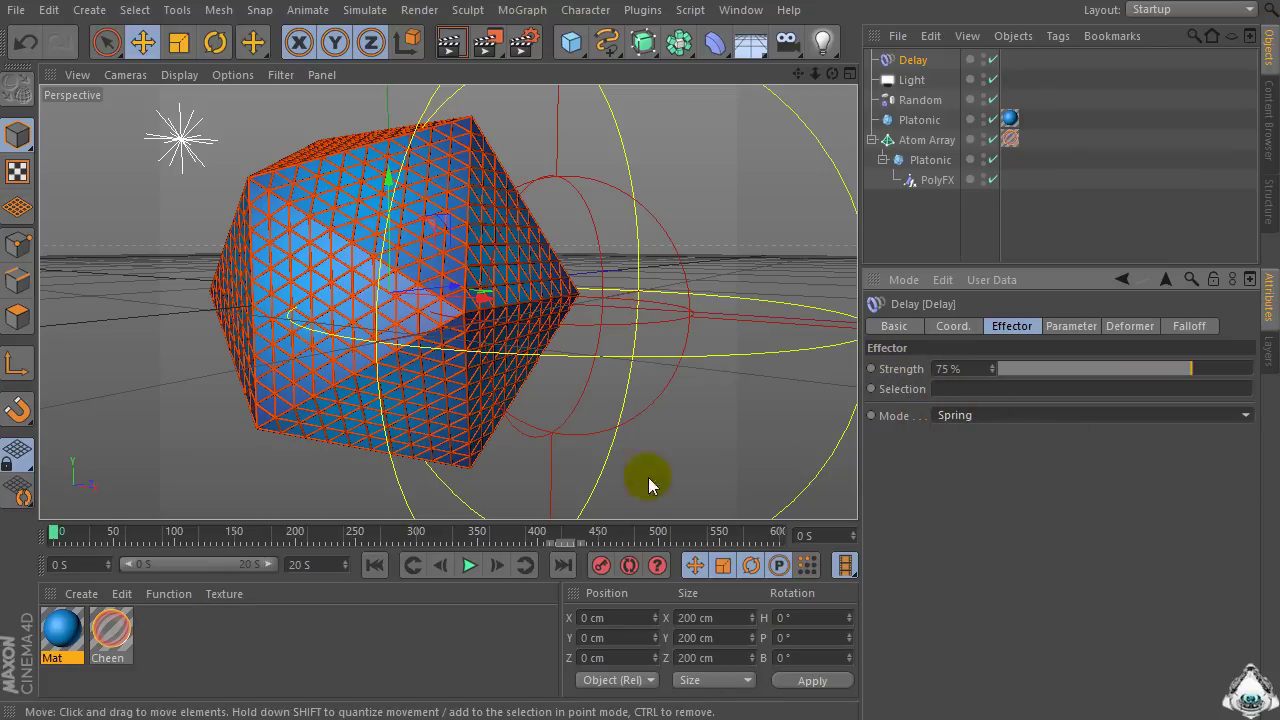
left_click(468, 565)
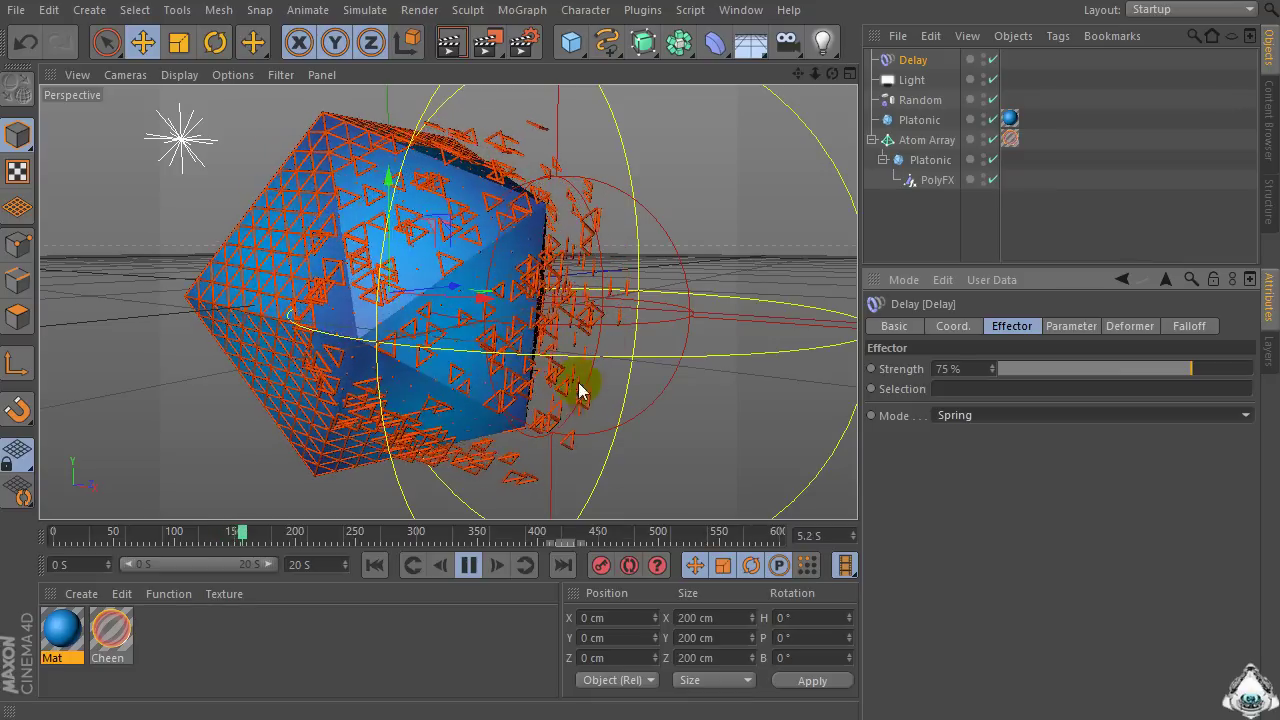
left_click(457, 57)
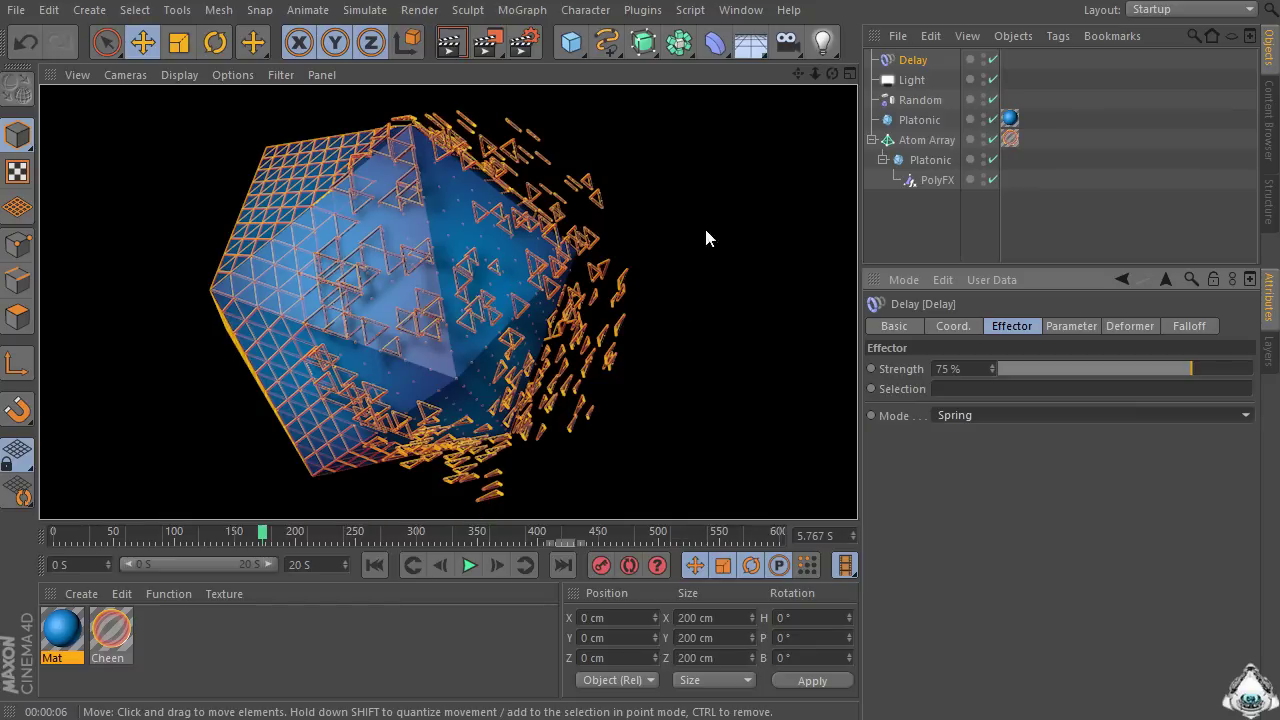
Add a Background object to the scene, and create a new material opened for editing.
left_click(748, 44)
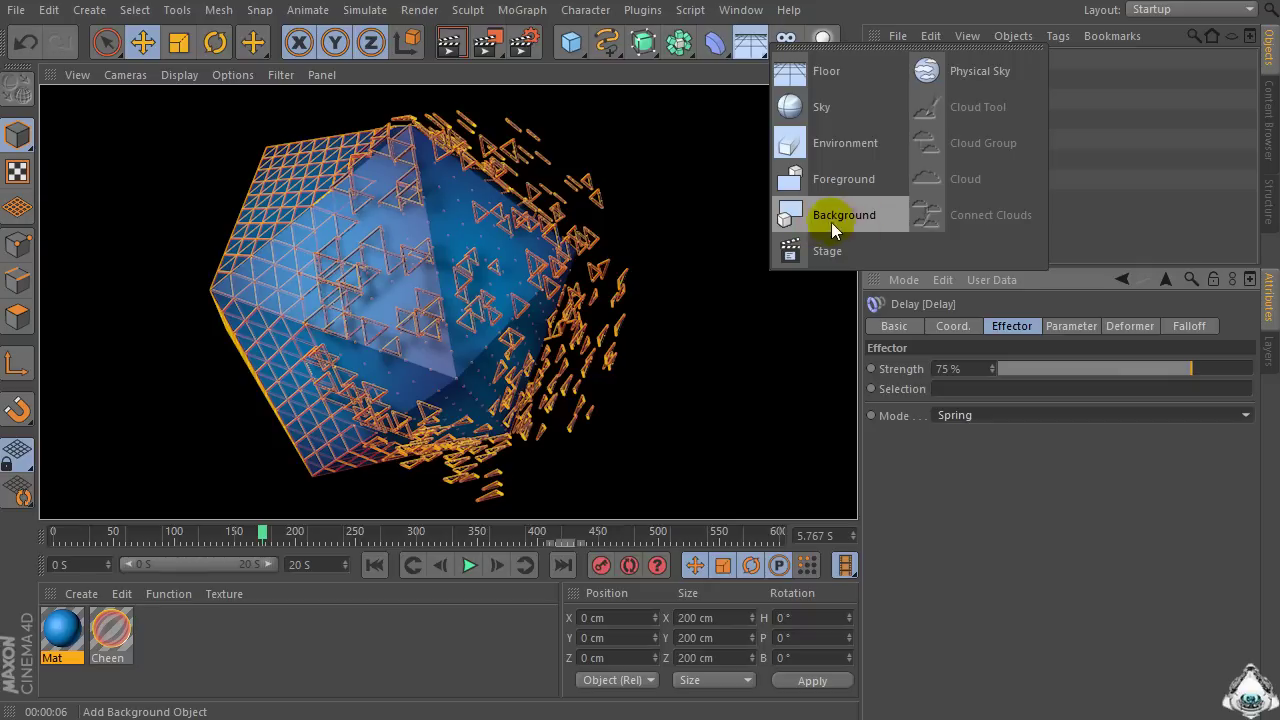
left_click(856, 218)
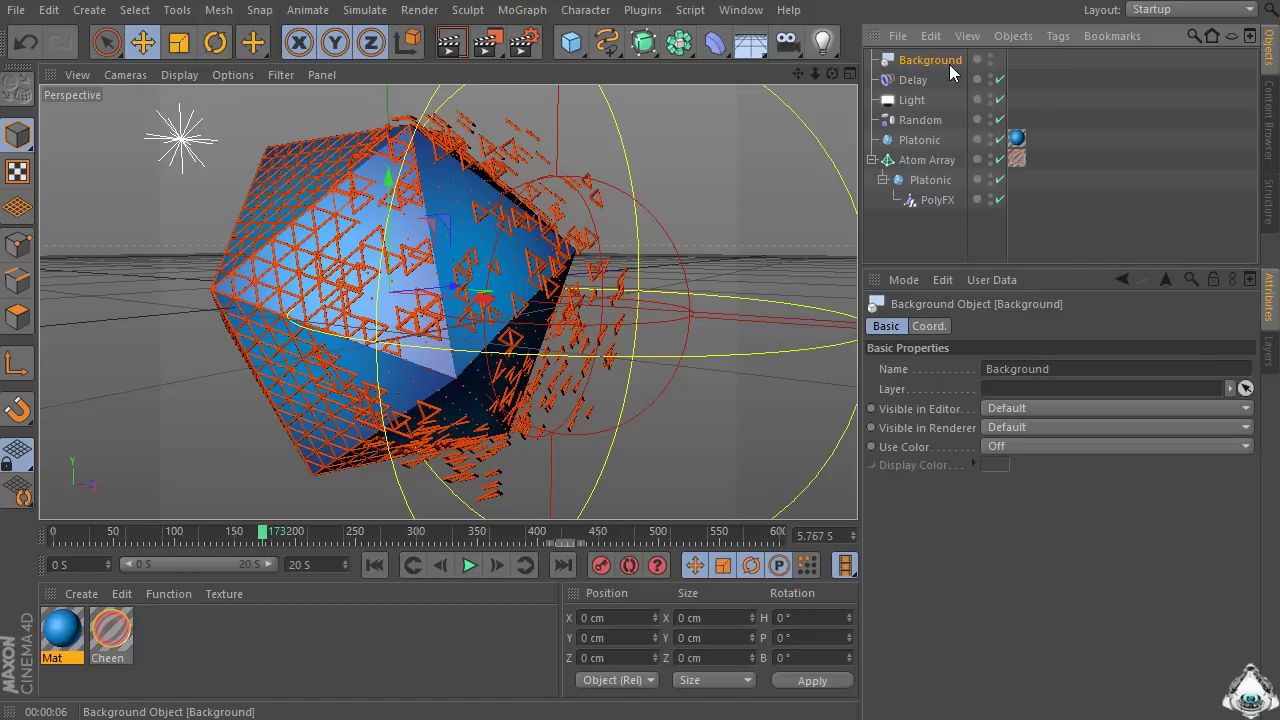
double_click(234, 622)
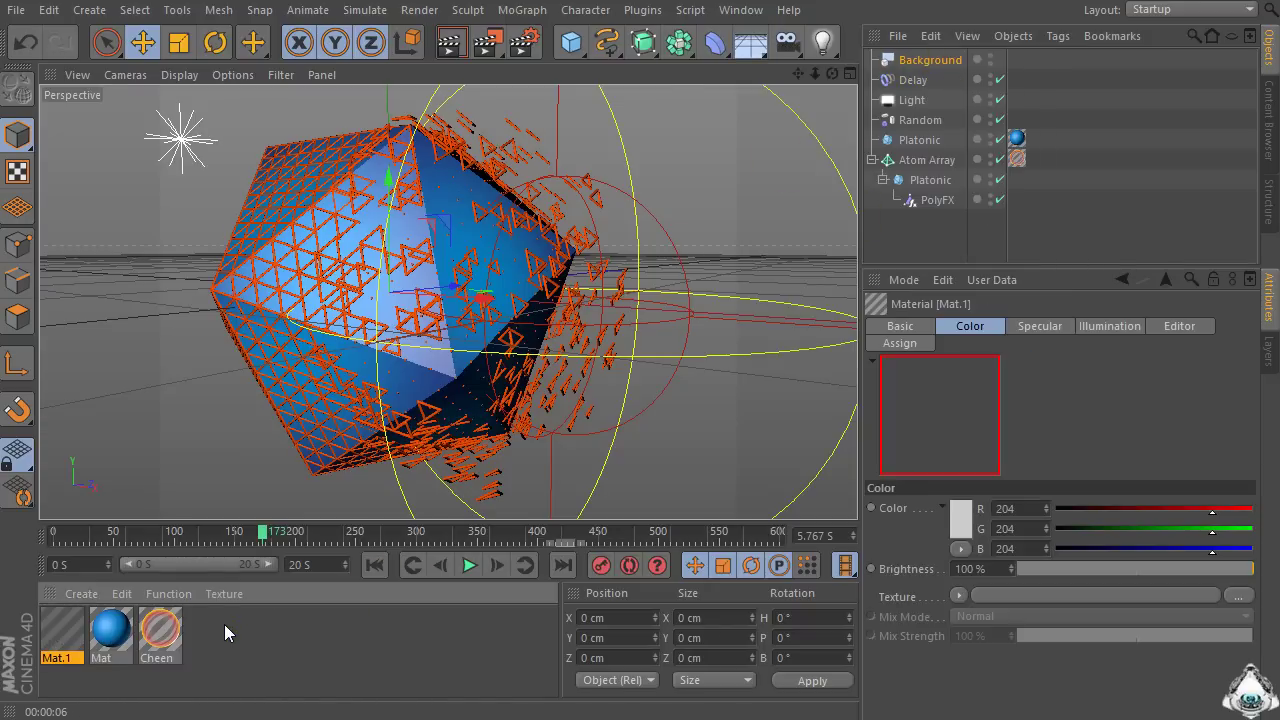
double_click(67, 630)
left_click_drag(414, 14, 687, 32)
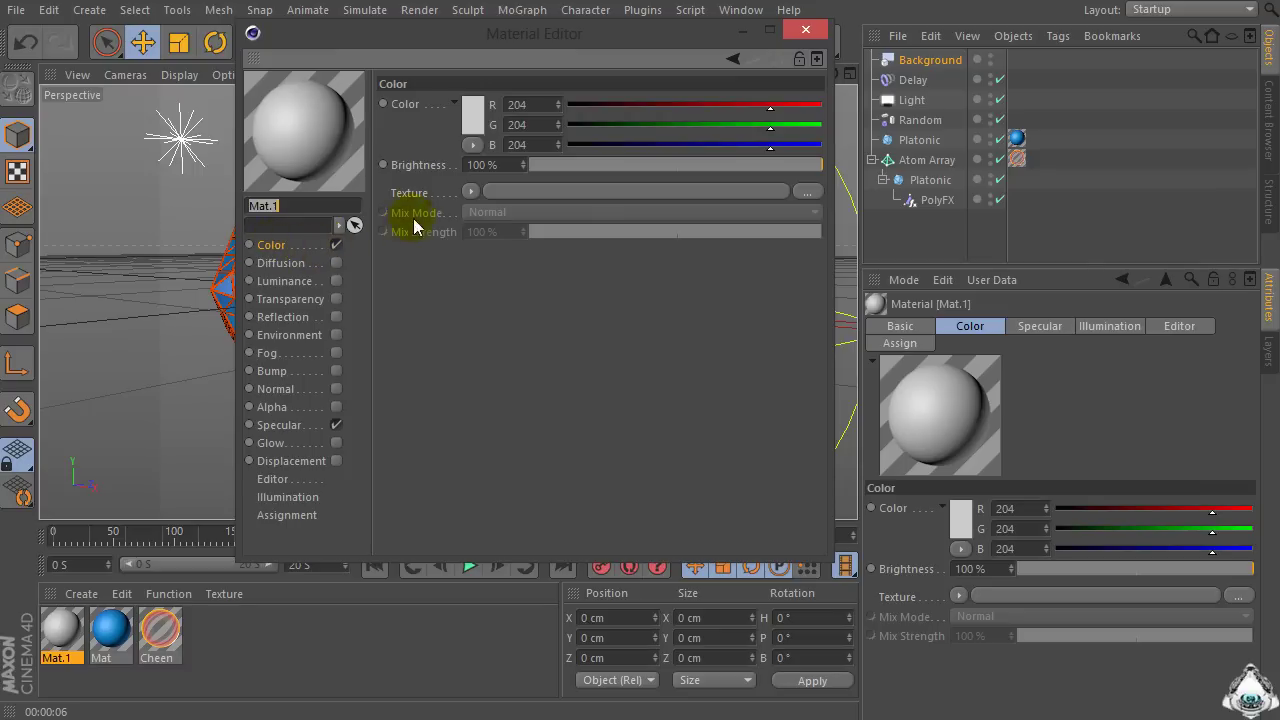
Load a Gradient shader as the new material's color texture and set its type to 2D - Circular.
left_click(472, 191)
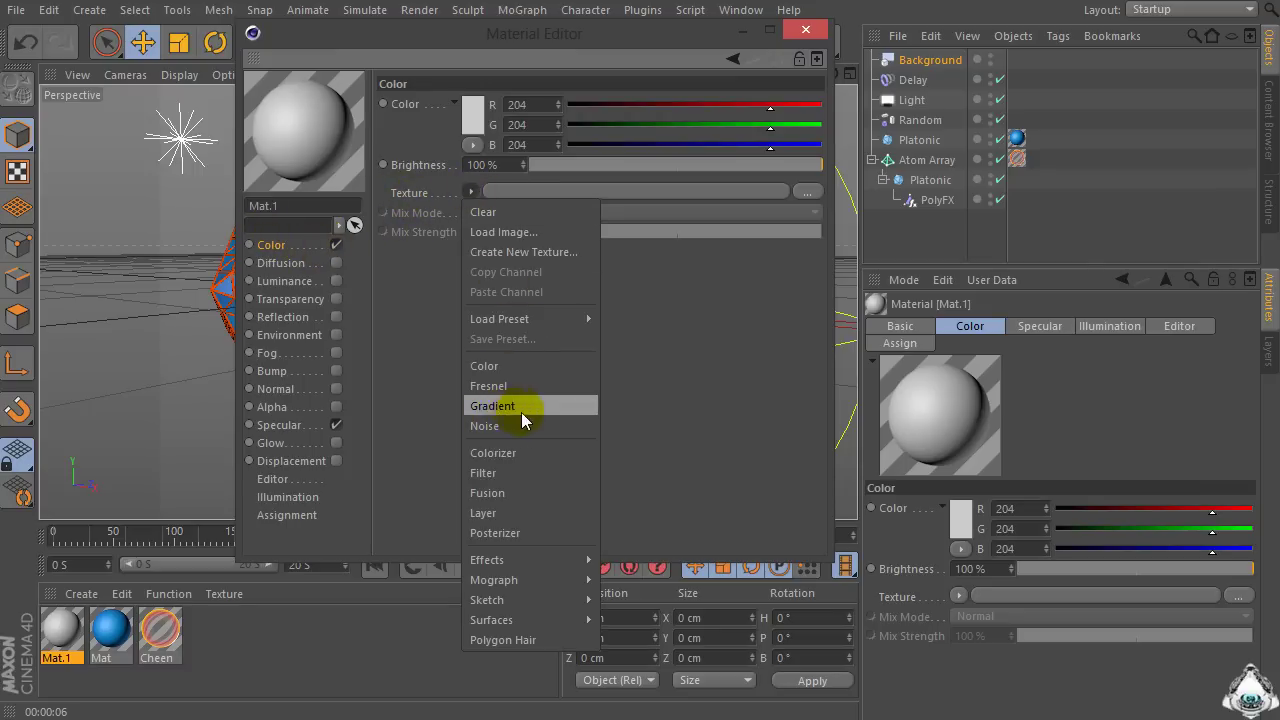
left_click(493, 406)
left_click(477, 223)
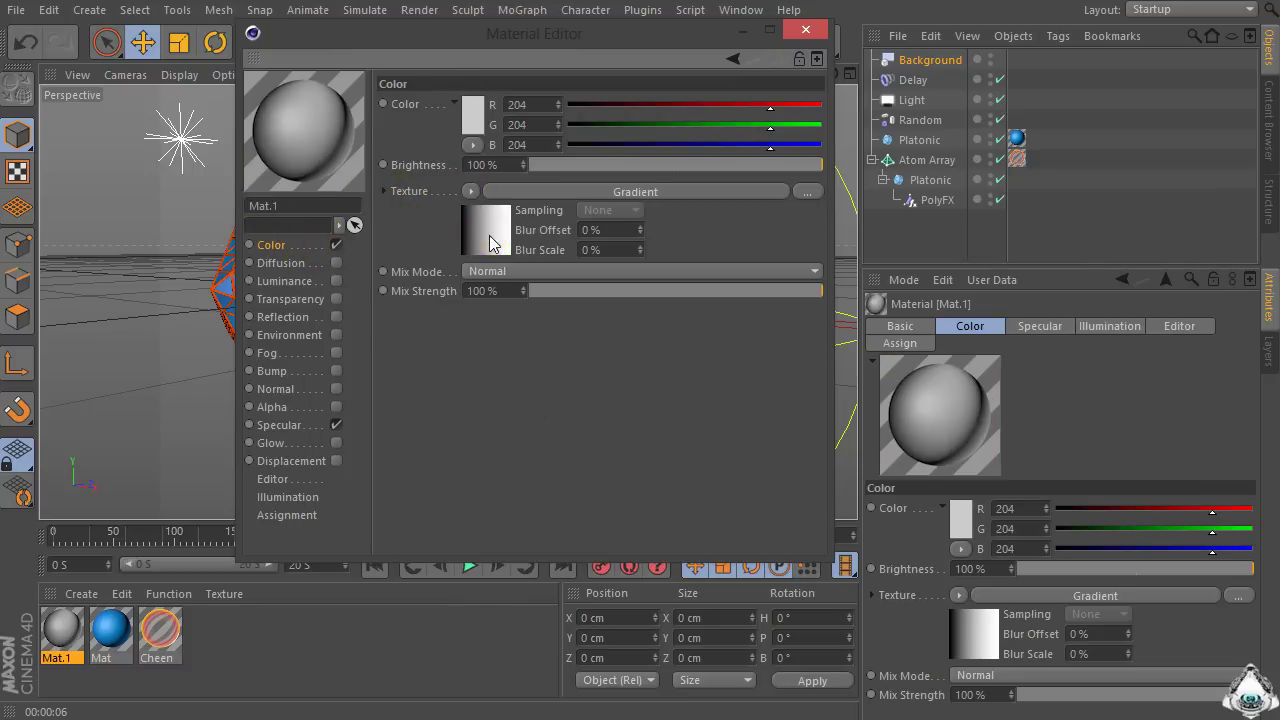
left_click(534, 277)
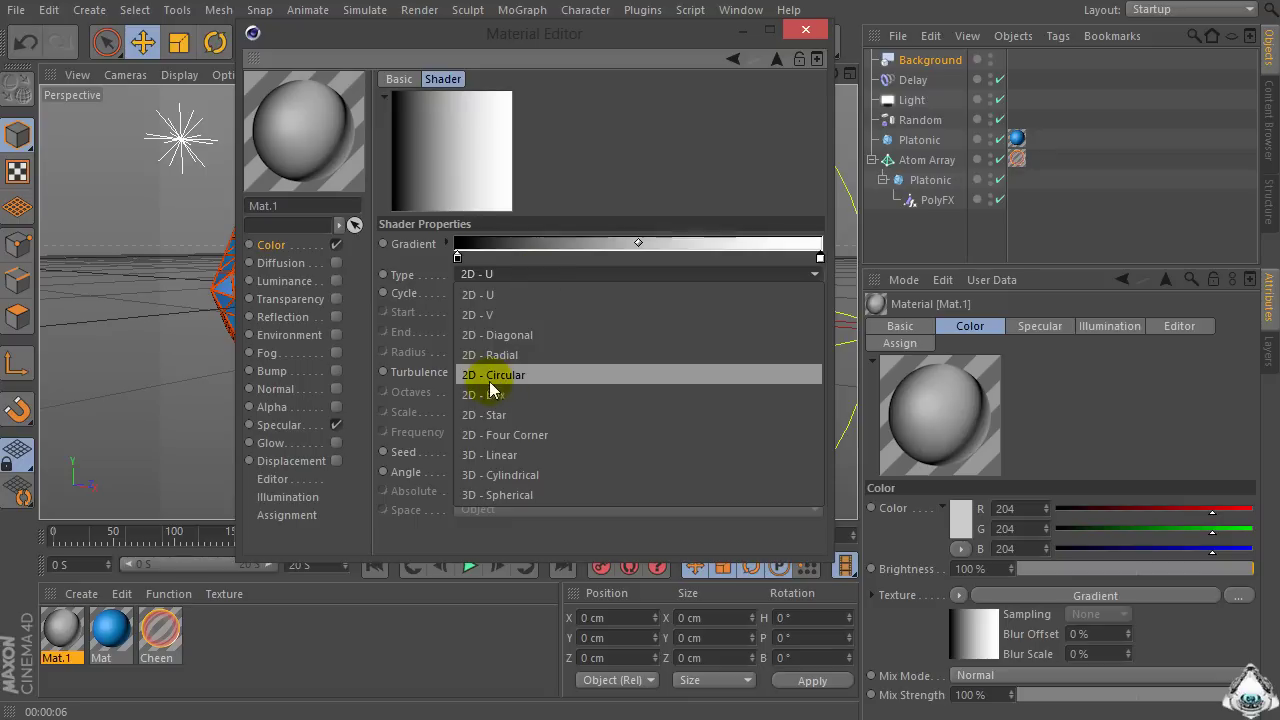
left_click(533, 375)
Invert the circular gradient's knots and change the white start knot to red.
left_click(457, 257)
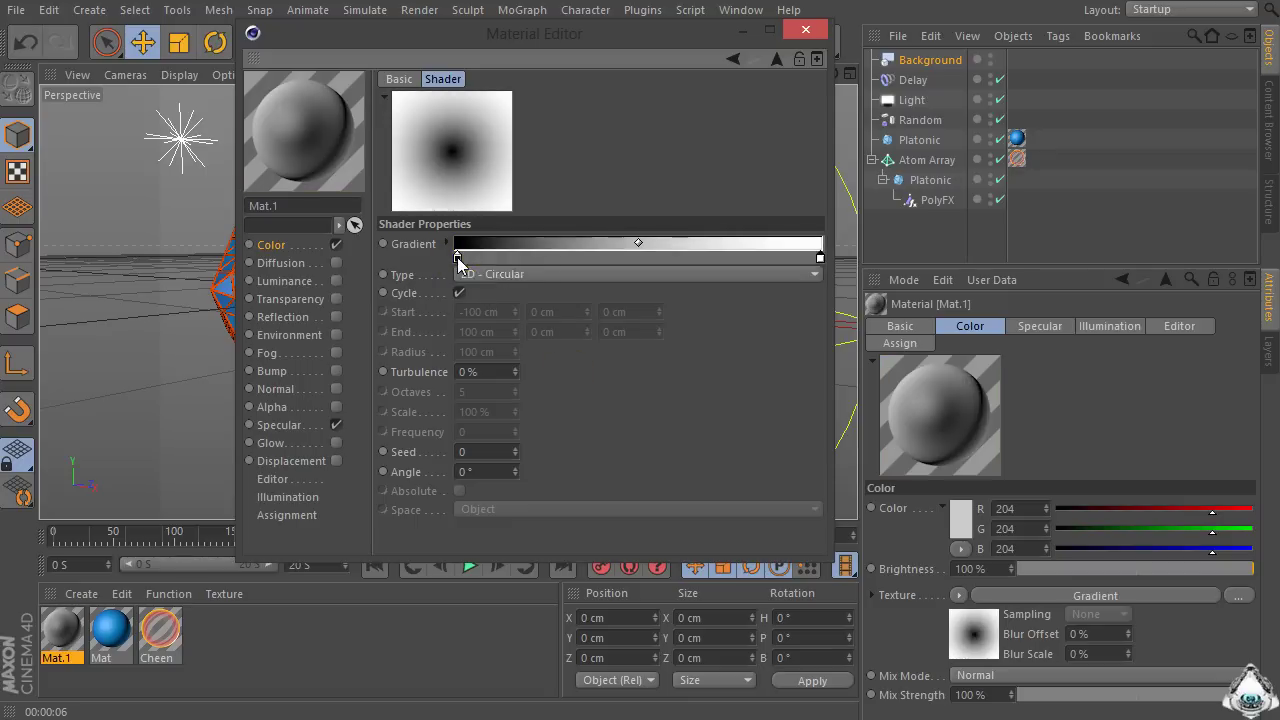
right_click(457, 257)
left_click(530, 273)
double_click(457, 257)
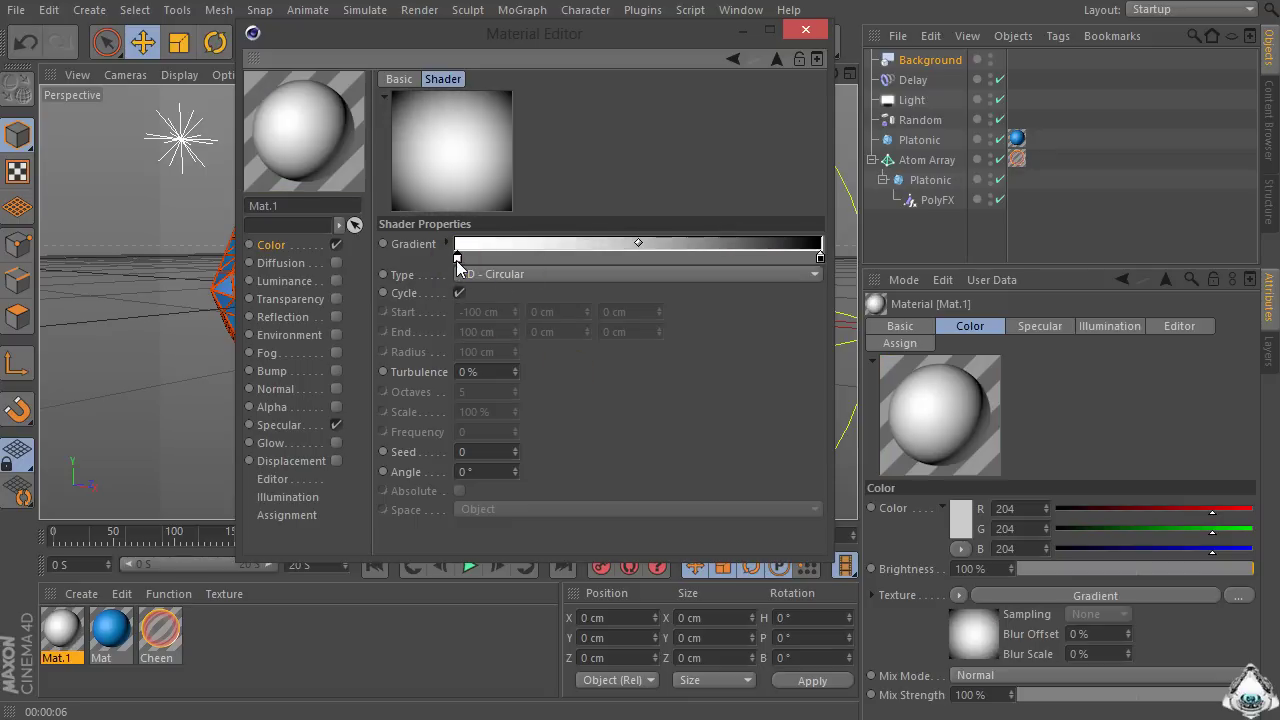
left_click_drag(477, 238, 449, 243)
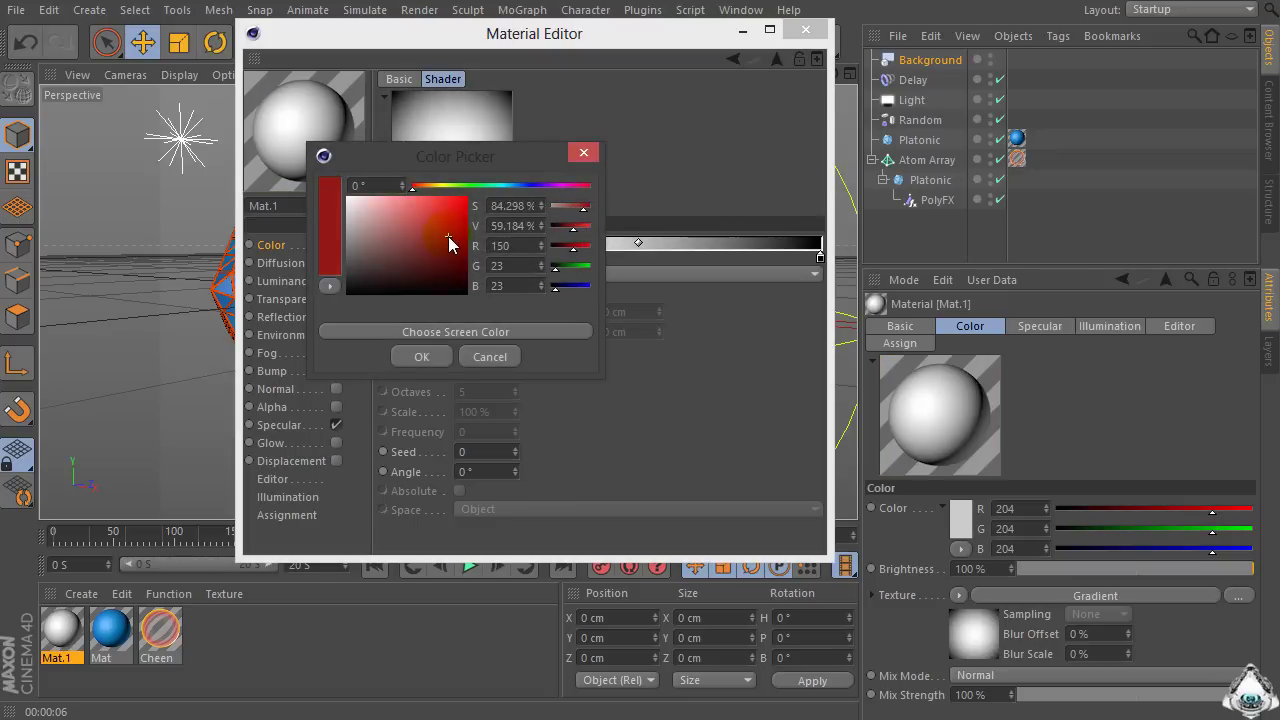
left_click(421, 356)
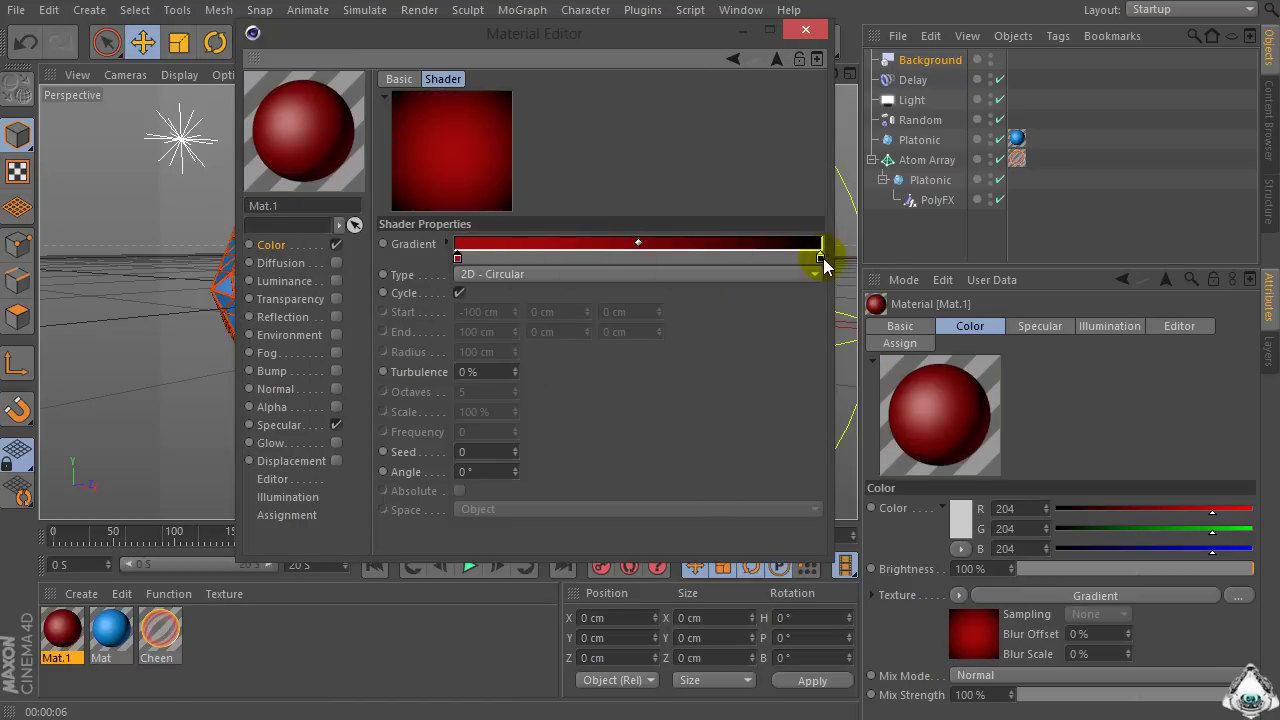
Move the gradient's black end knot slightly inward and darken the red start knot to RGB 143, 5, 5.
left_click_drag(818, 259, 803, 260)
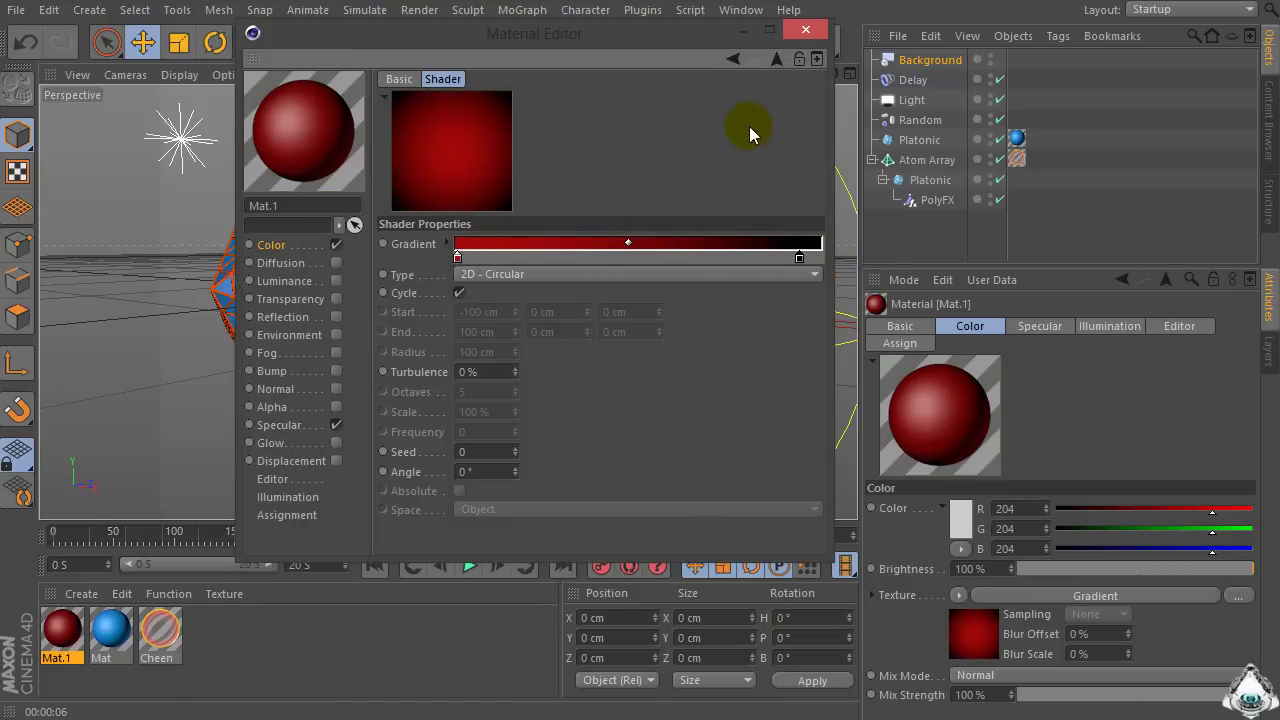
left_click_drag(795, 263, 792, 263)
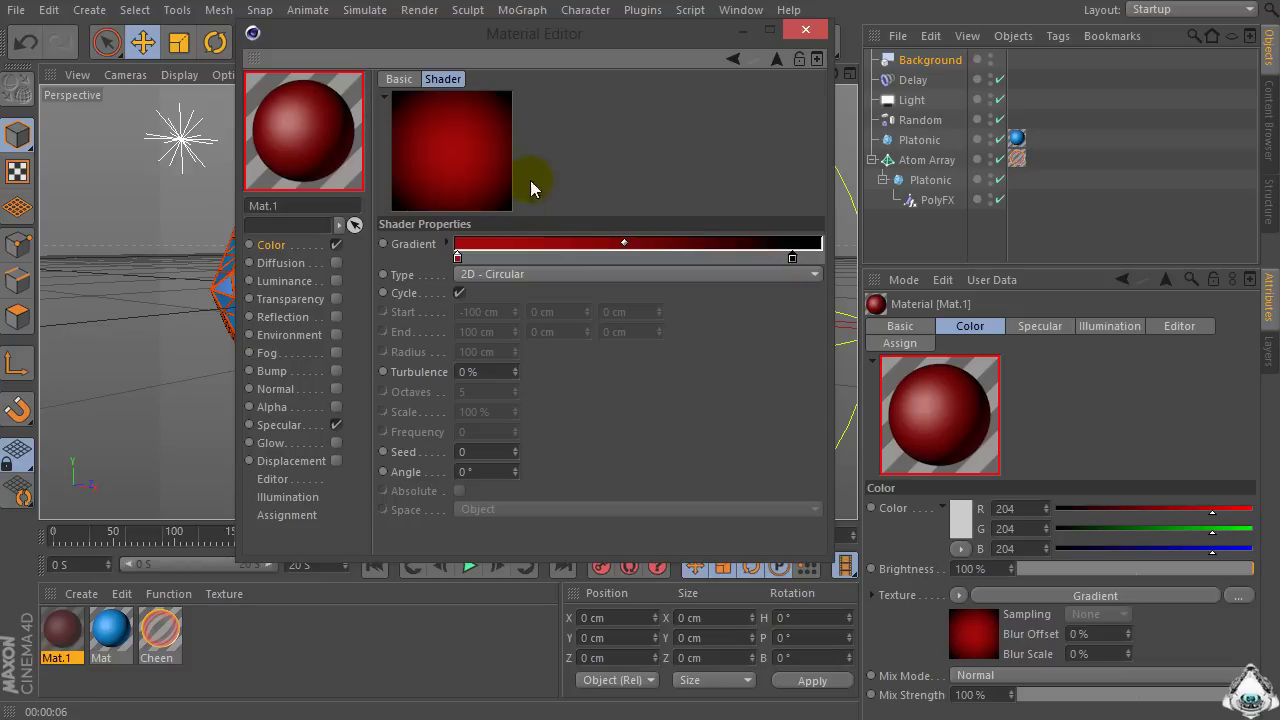
double_click(458, 261)
left_click(462, 241)
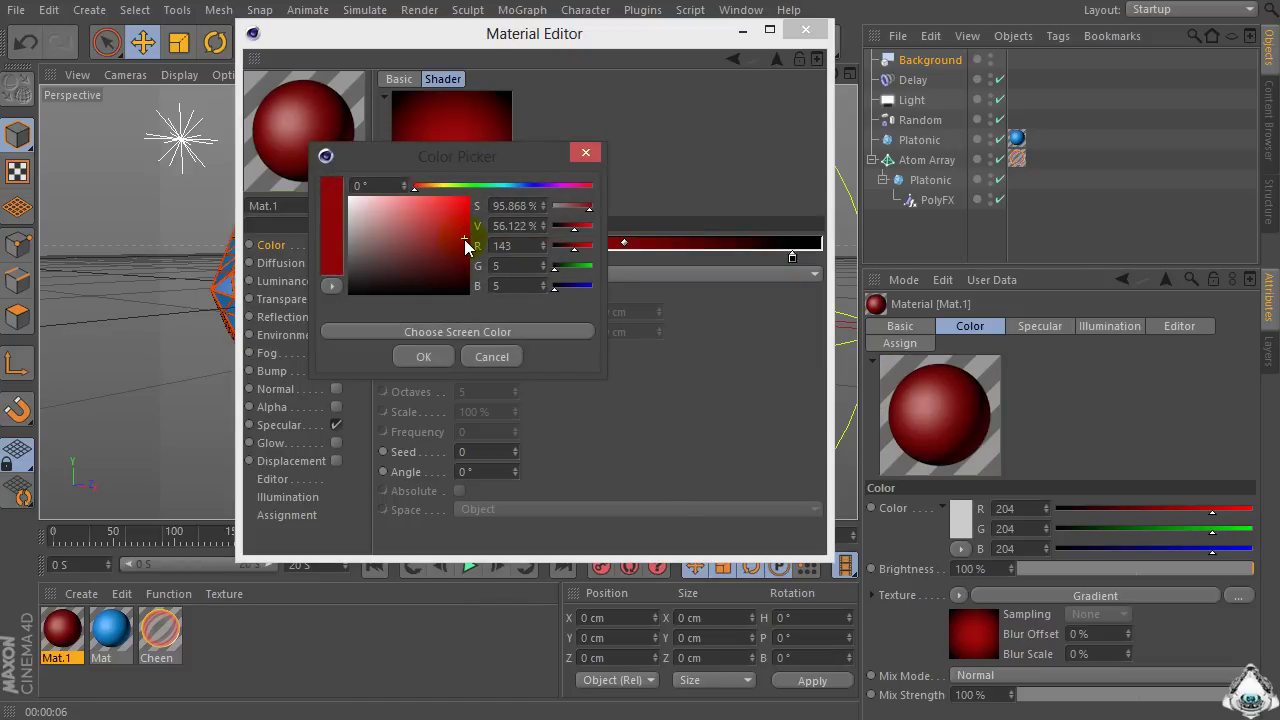
left_click(423, 356)
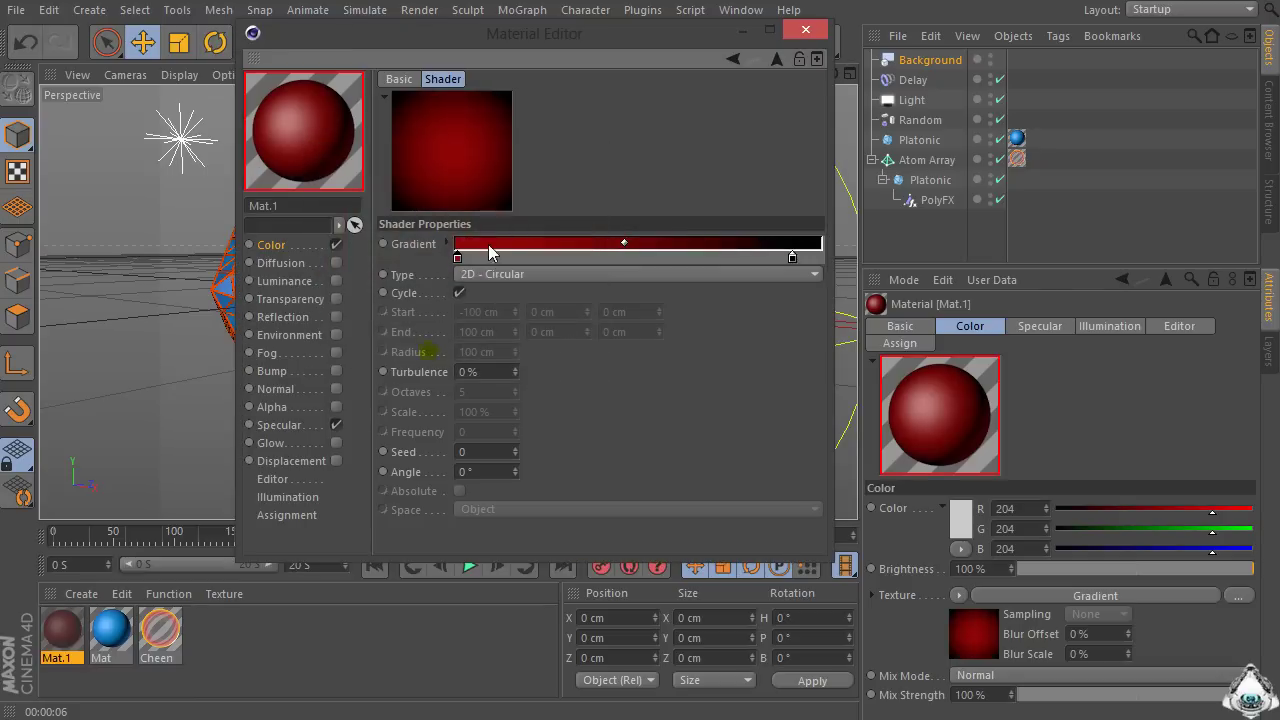
Apply the red gradient material to the Background object, play the animation briefly and render the viewport.
left_click(805, 29)
left_click_drag(62, 628, 927, 62)
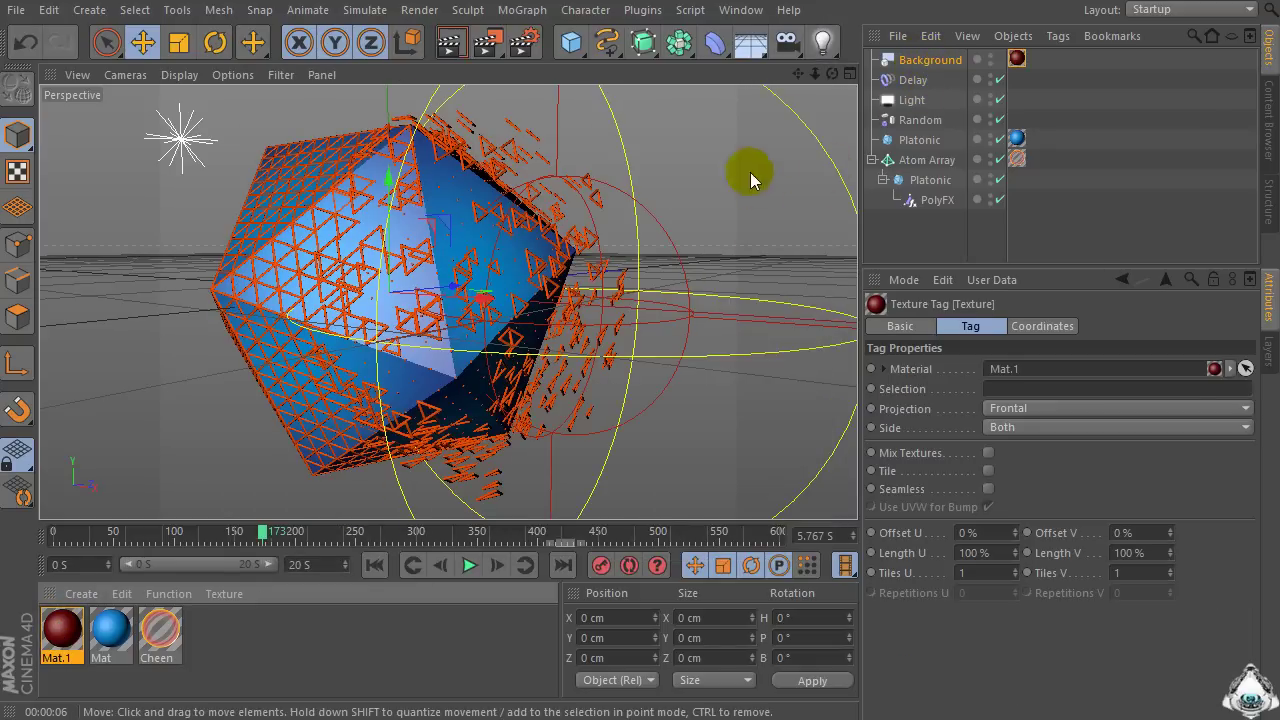
left_click(469, 566)
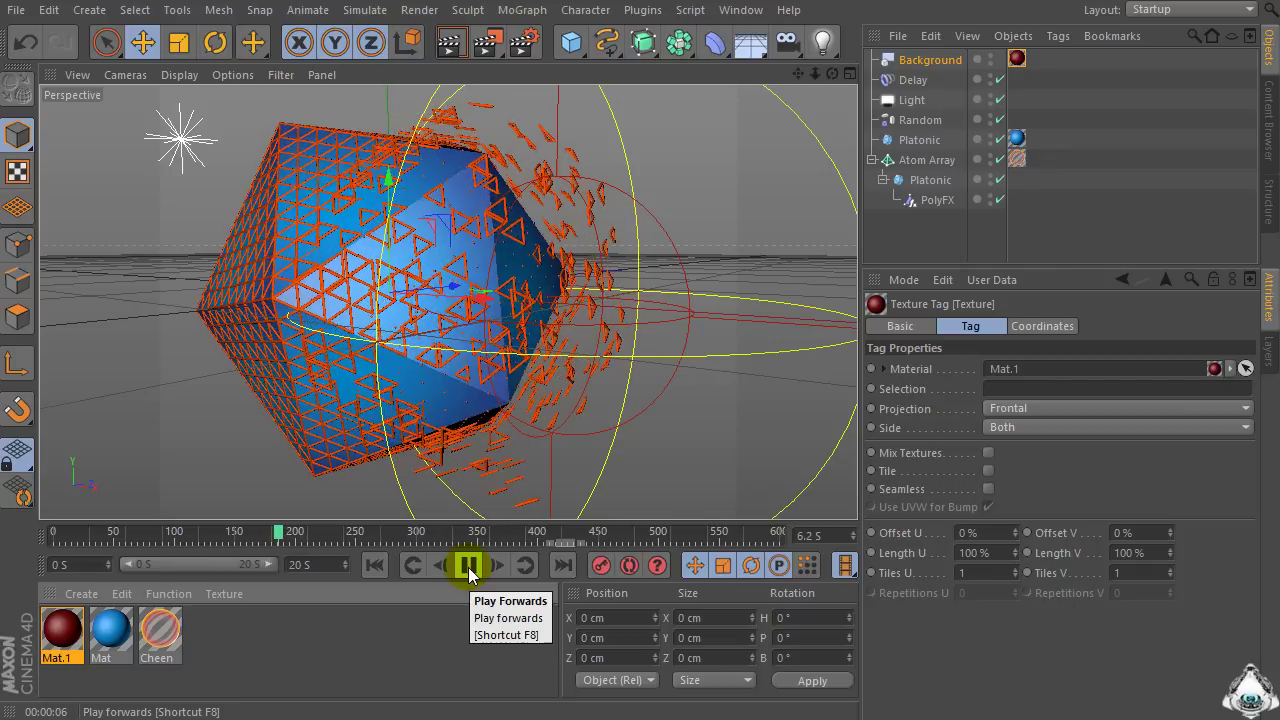
left_click(471, 566)
left_click(451, 42)
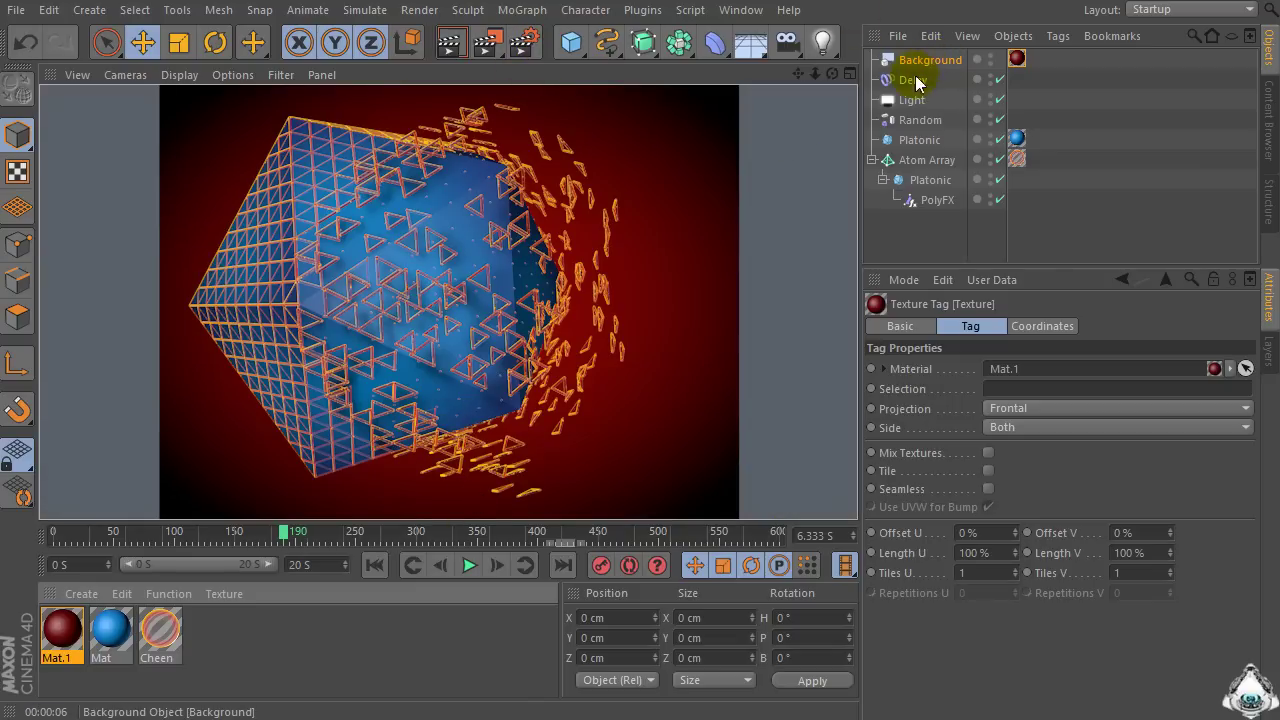
Set the render output to the Film/Video preset HDV/HDTV 720 29.97.
left_click(538, 48)
left_click_drag(622, 0, 640, 31)
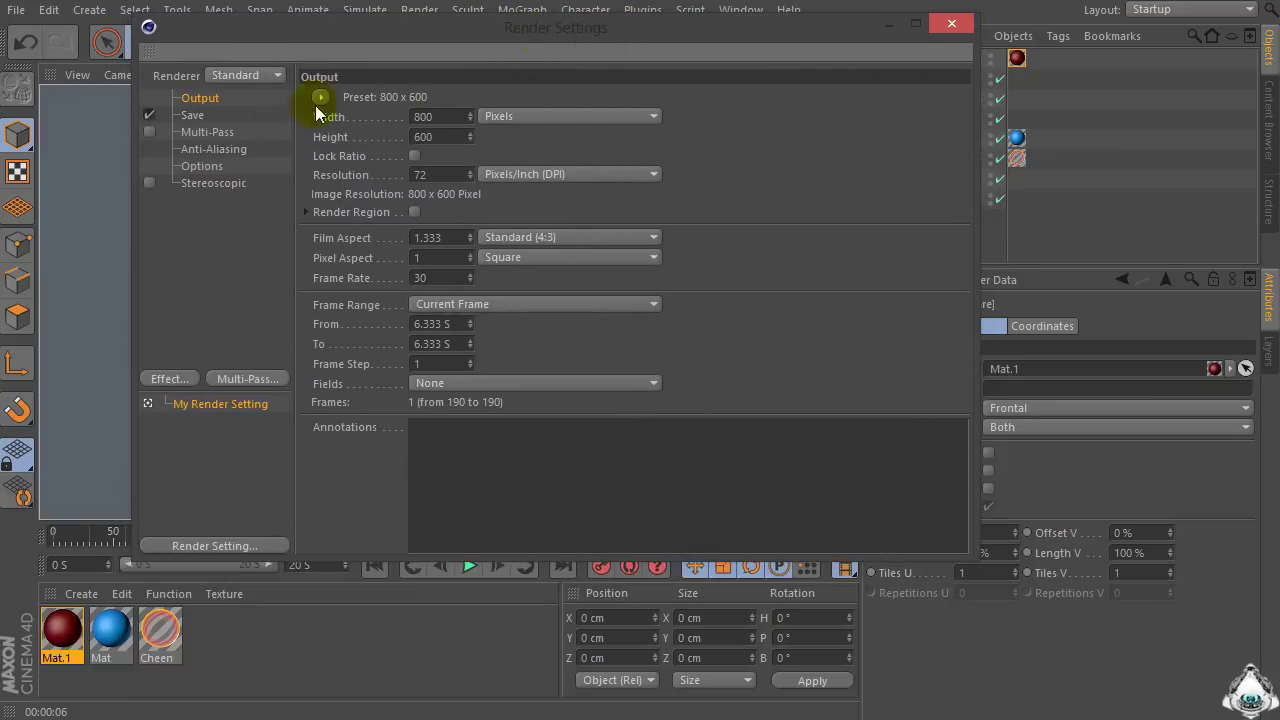
left_click(319, 97)
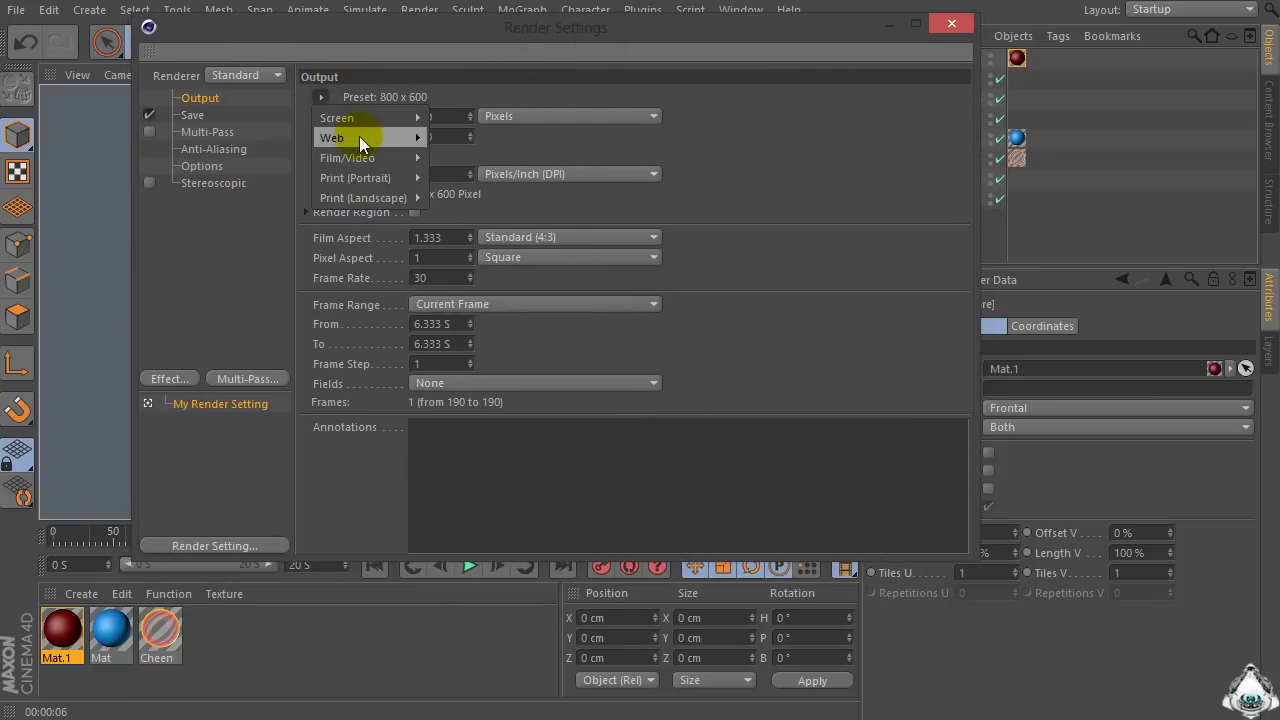
mouse_move(402, 157)
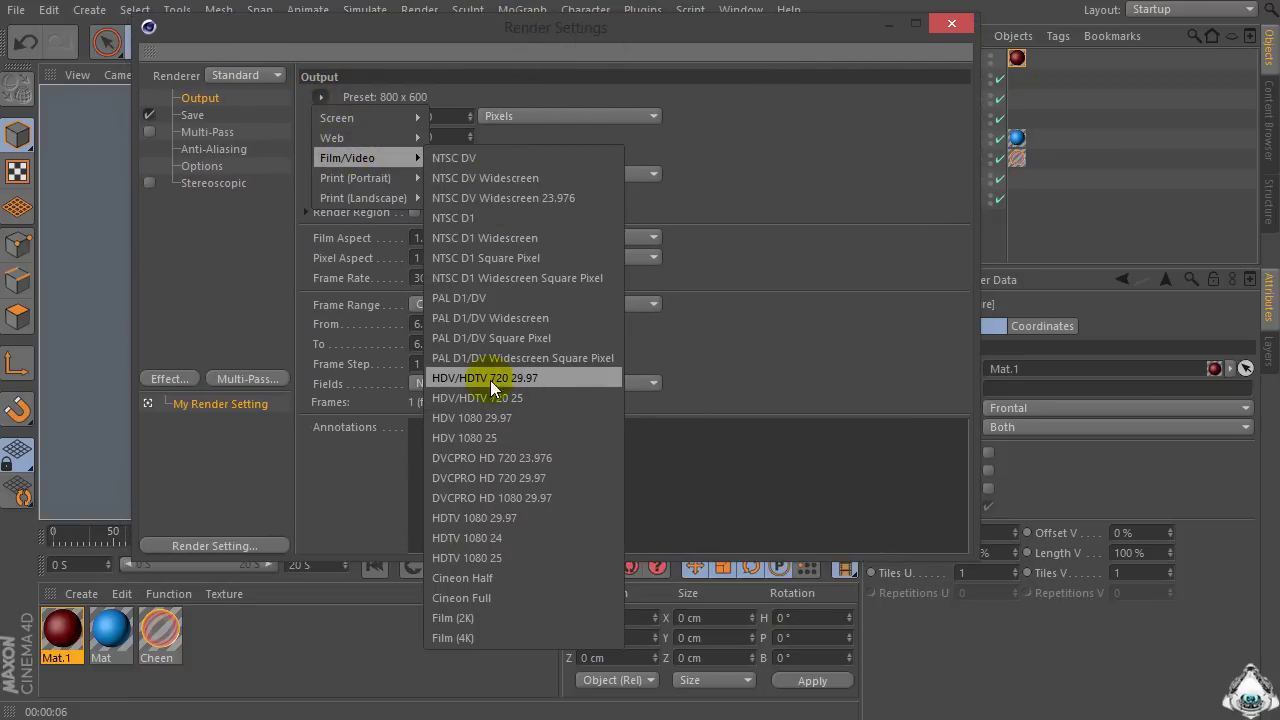
left_click(490, 380)
double_click(444, 117)
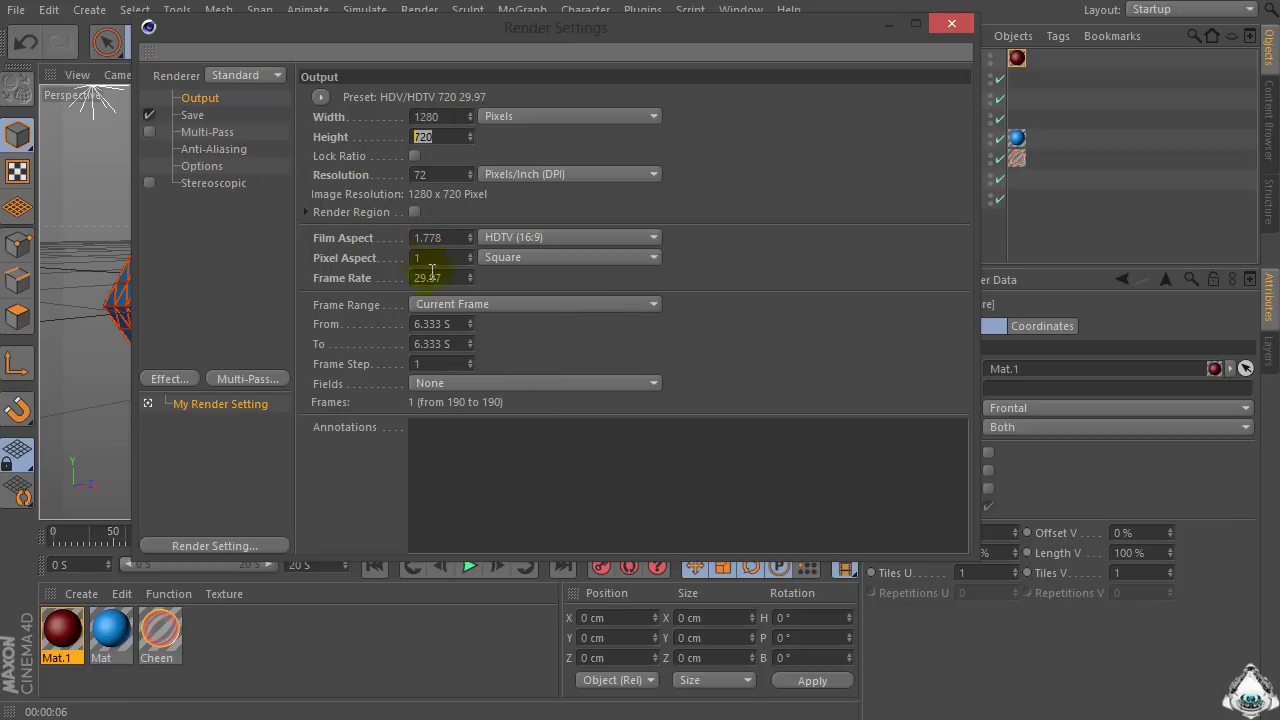
Set the render frame range to All Frames and open the file format choices in the save settings.
left_click(454, 304)
left_click(452, 358)
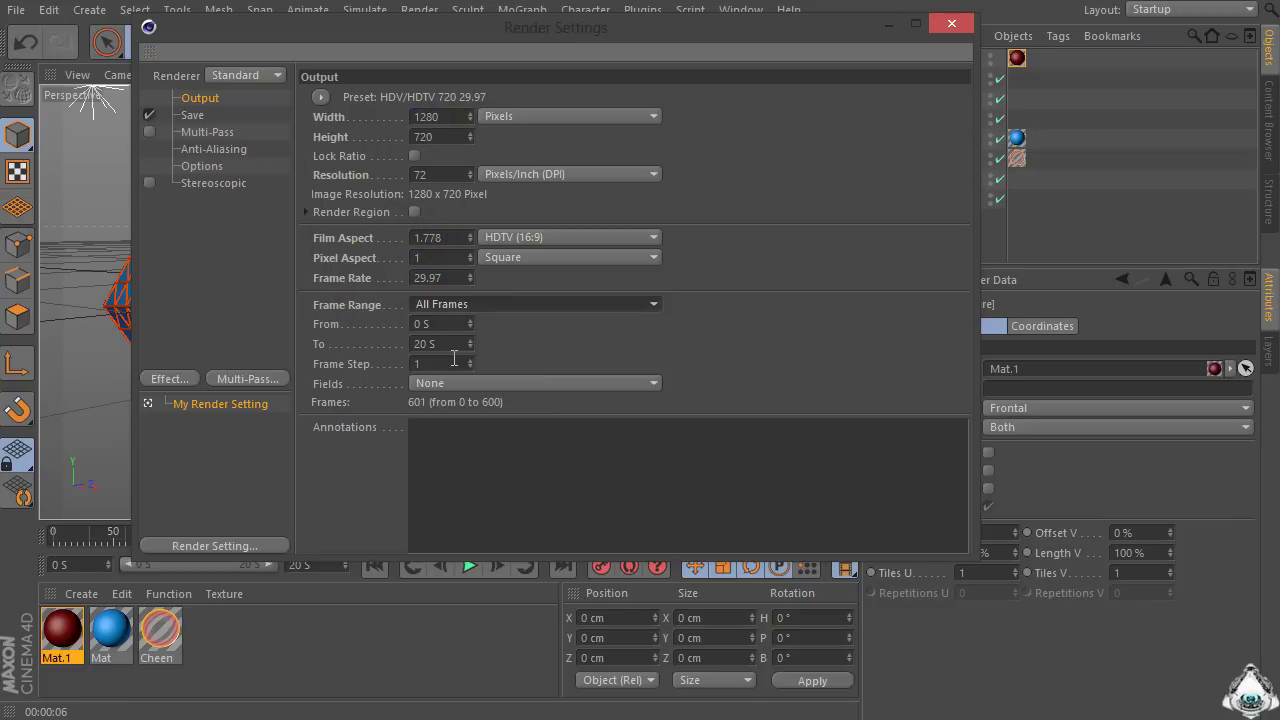
double_click(440, 324)
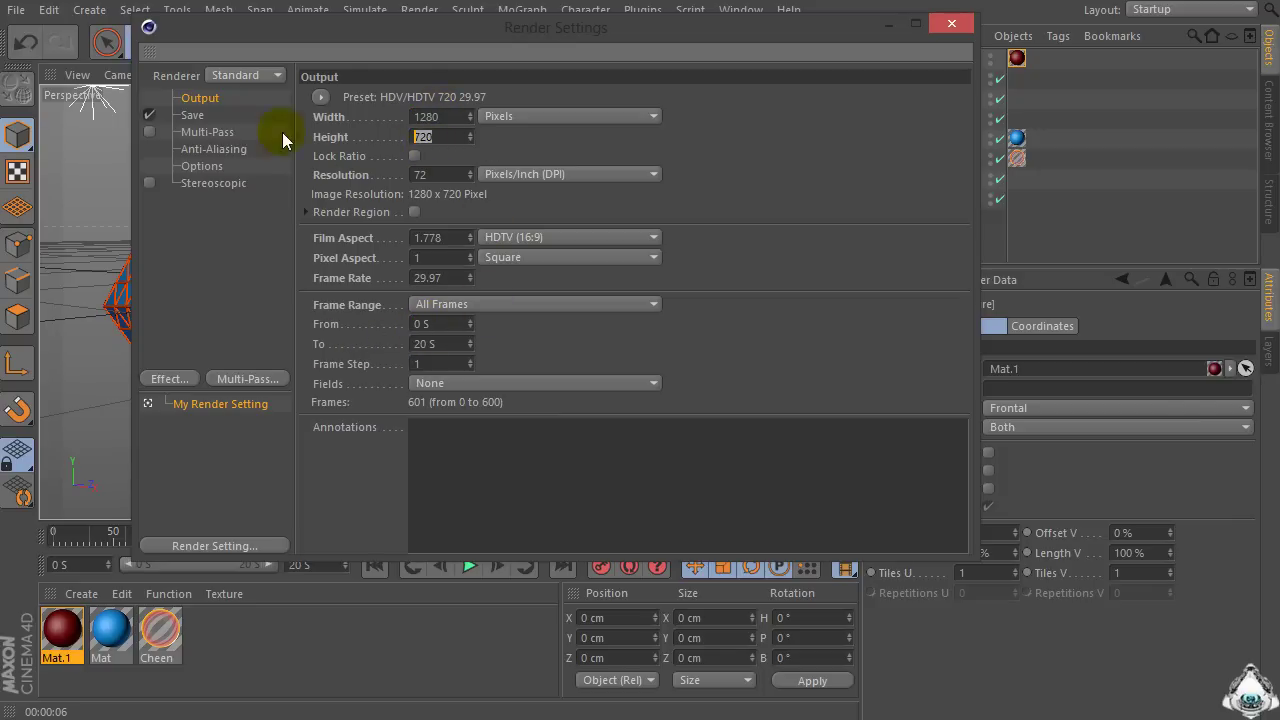
left_click(184, 117)
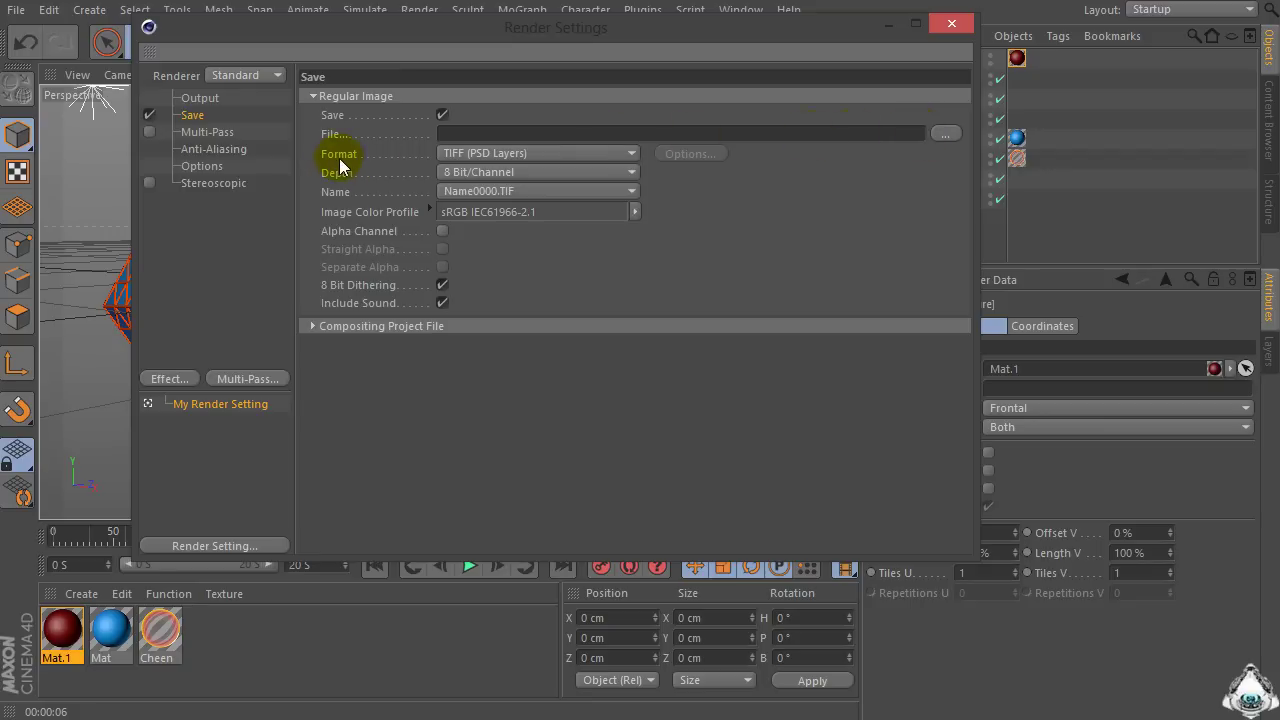
left_click(490, 156)
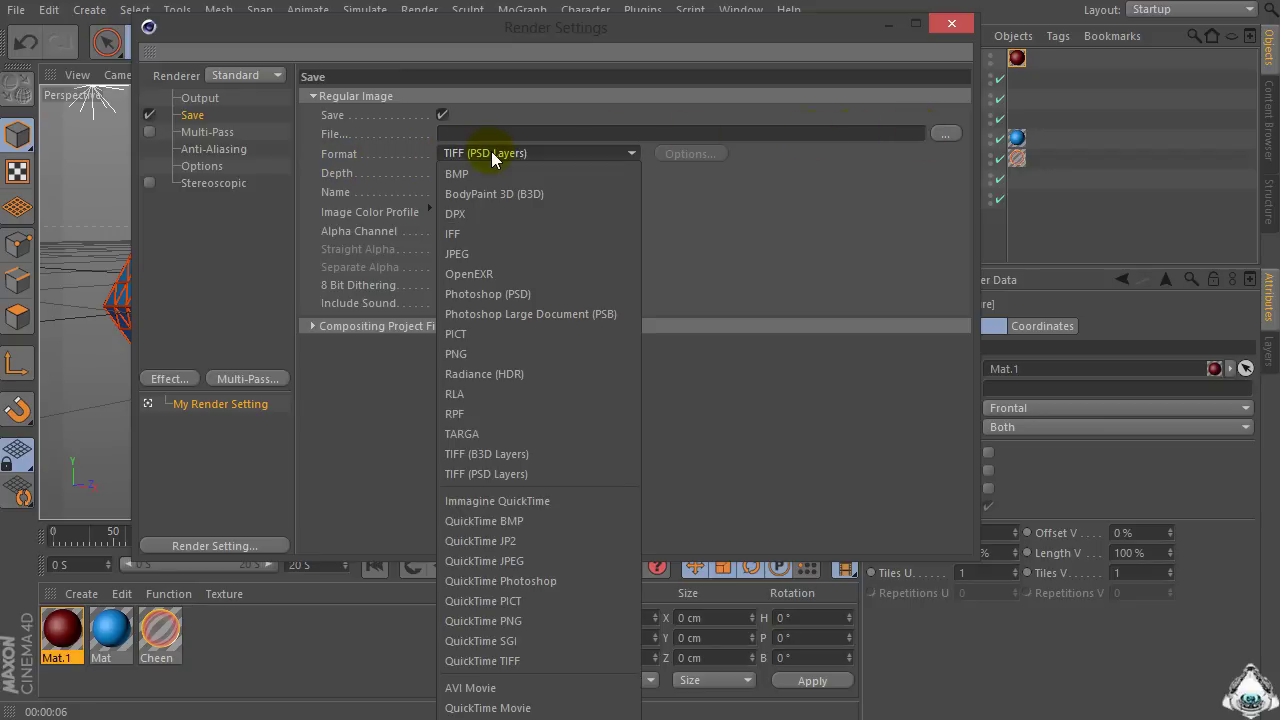
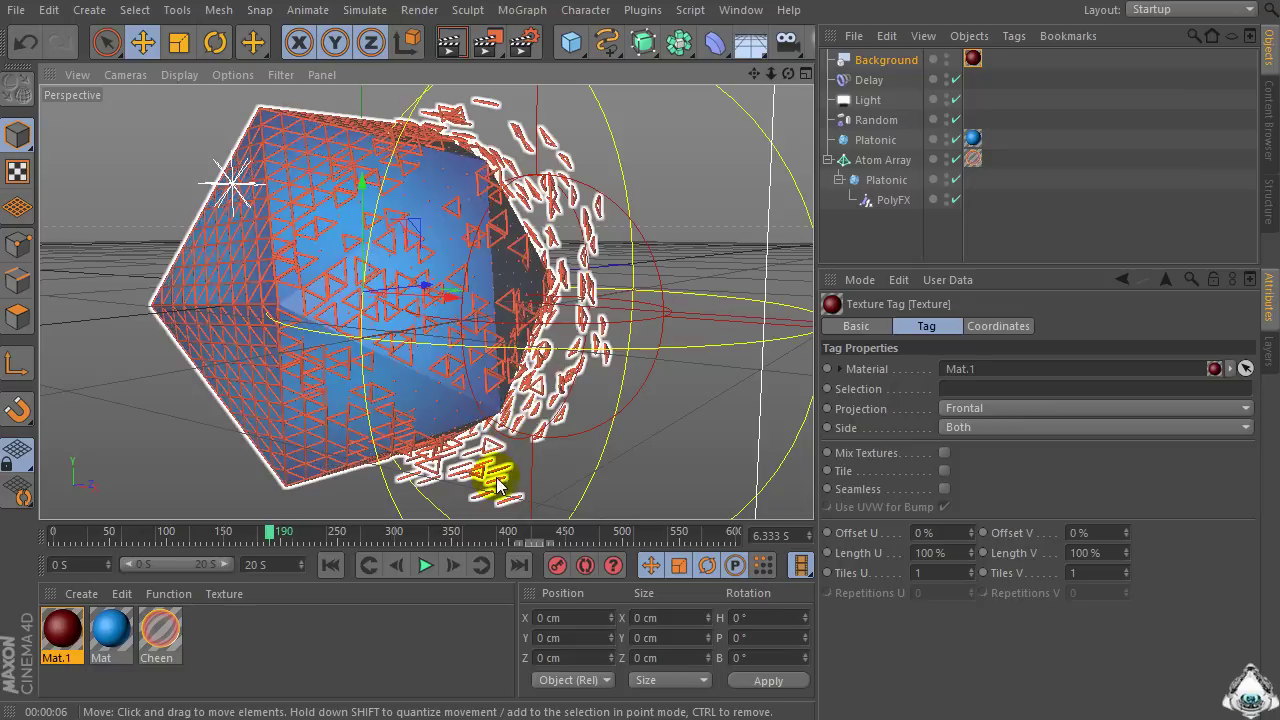
Play the animation in short stretches and render the viewport at different frames to check the scattering wireframe against the background.
left_click(425, 566)
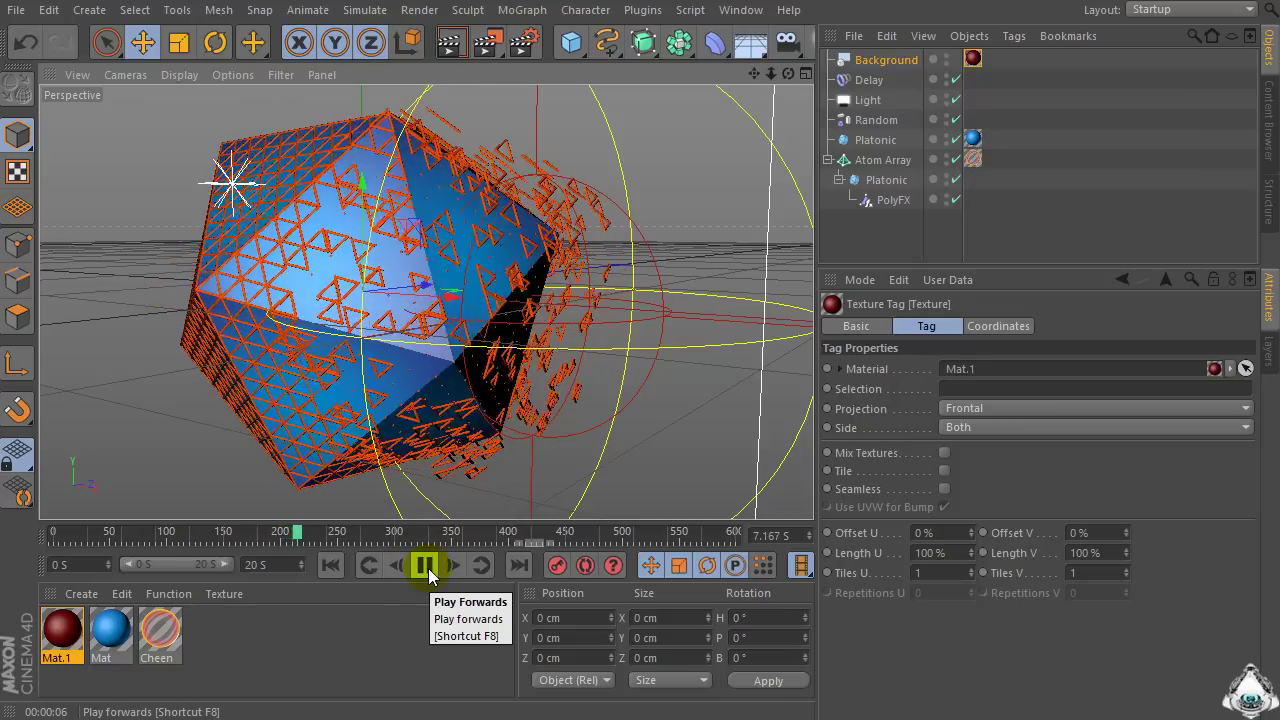
left_click(425, 566)
left_click(449, 46)
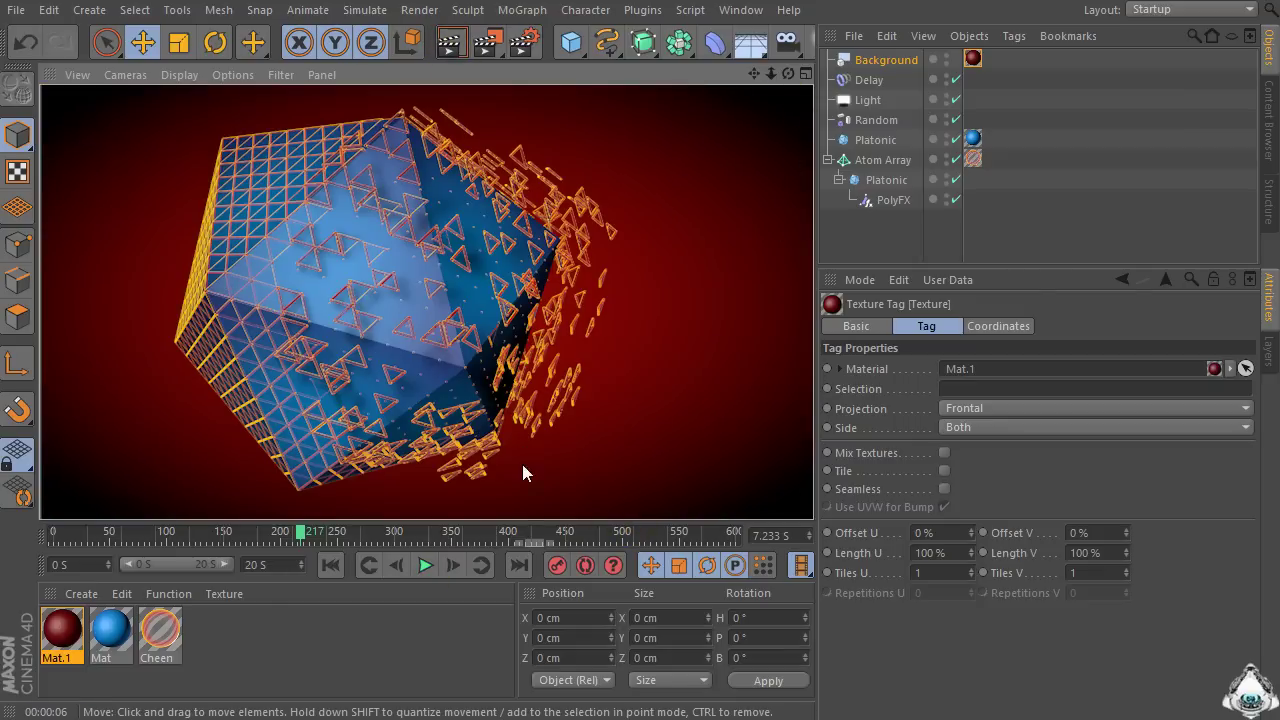
left_click(425, 566)
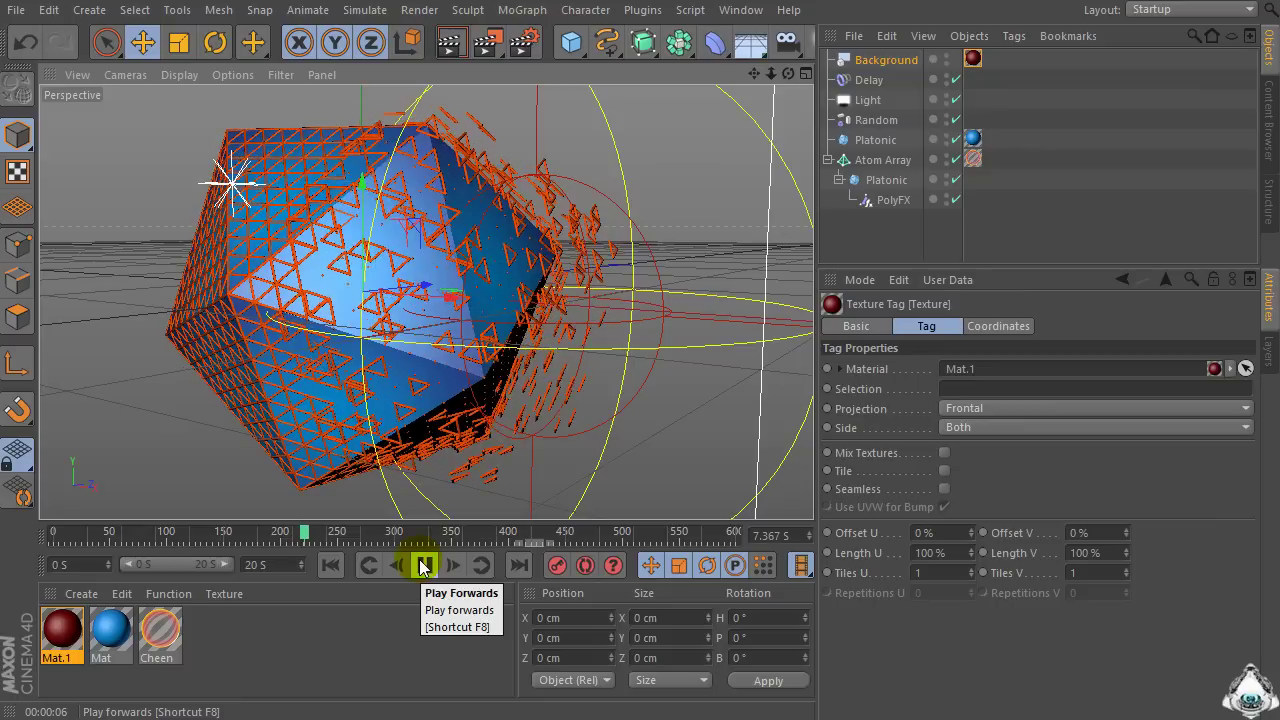
left_click(425, 566)
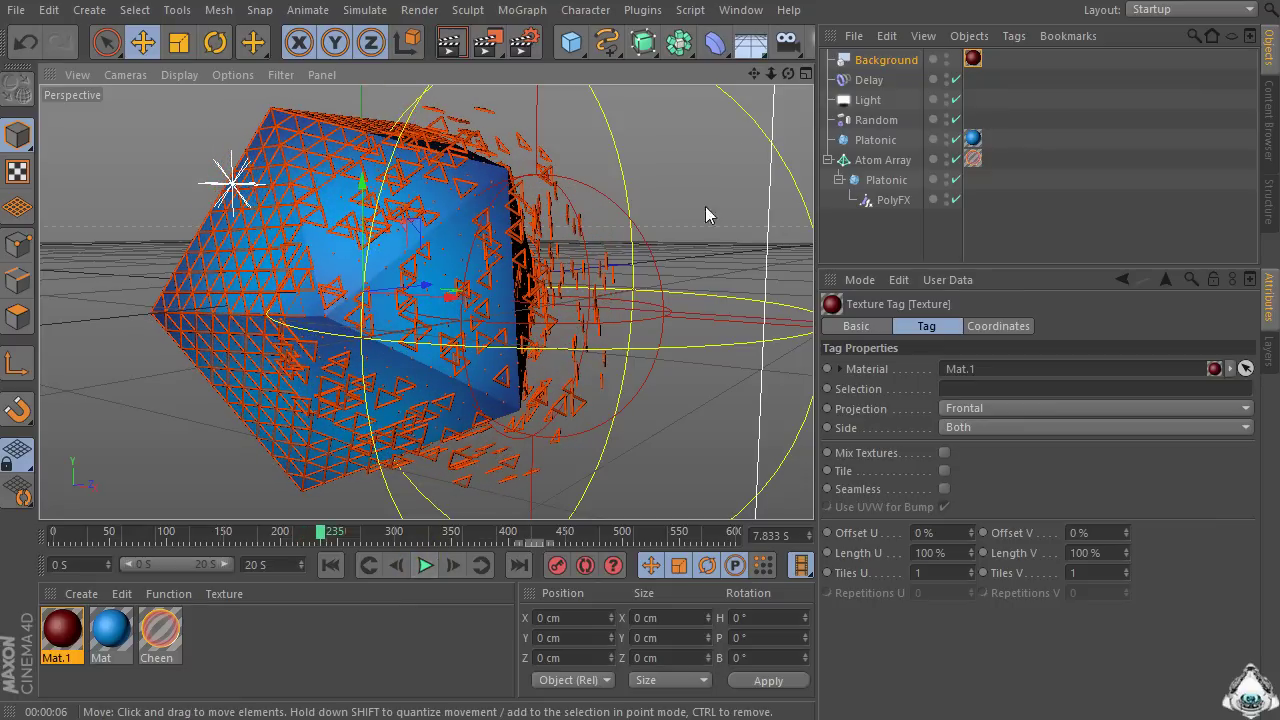
mouse_move(771, 73)
left_mouse_down()
mouse_move(657, 414)
mouse_move(776, 73)
mouse_move(755, 73)
mouse_move(796, 74)
left_mouse_up()
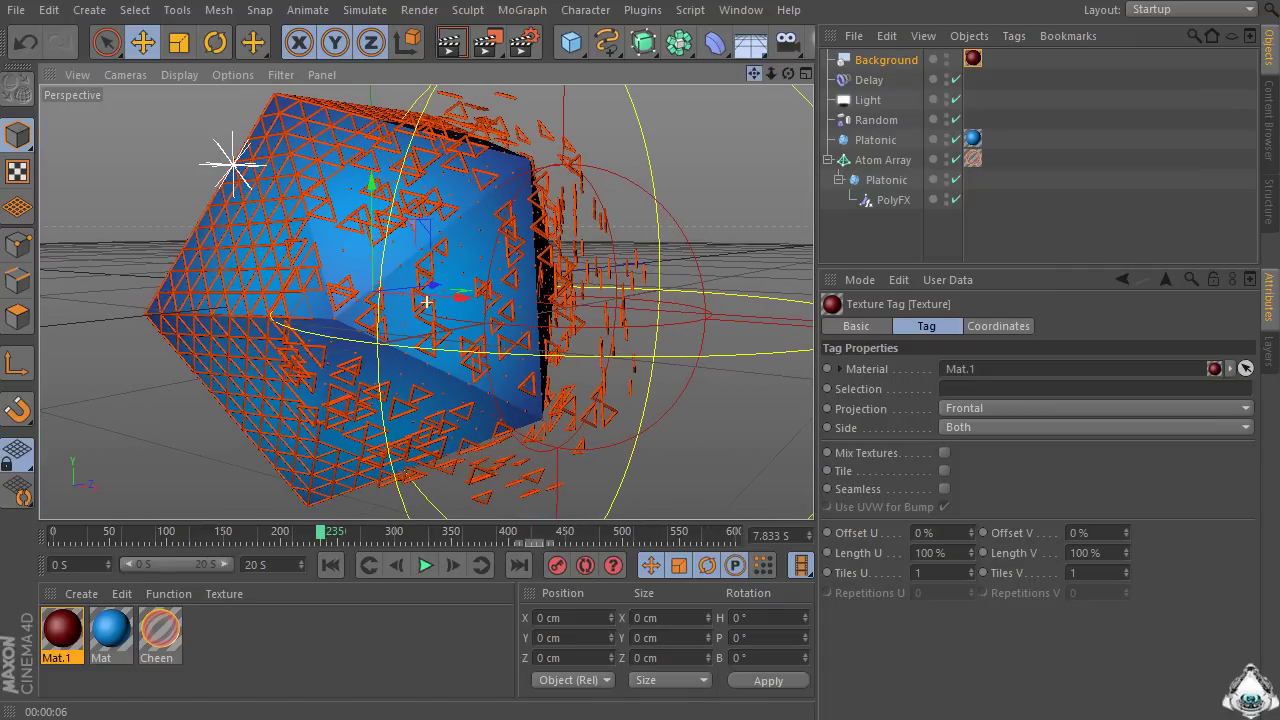
left_click(455, 48)
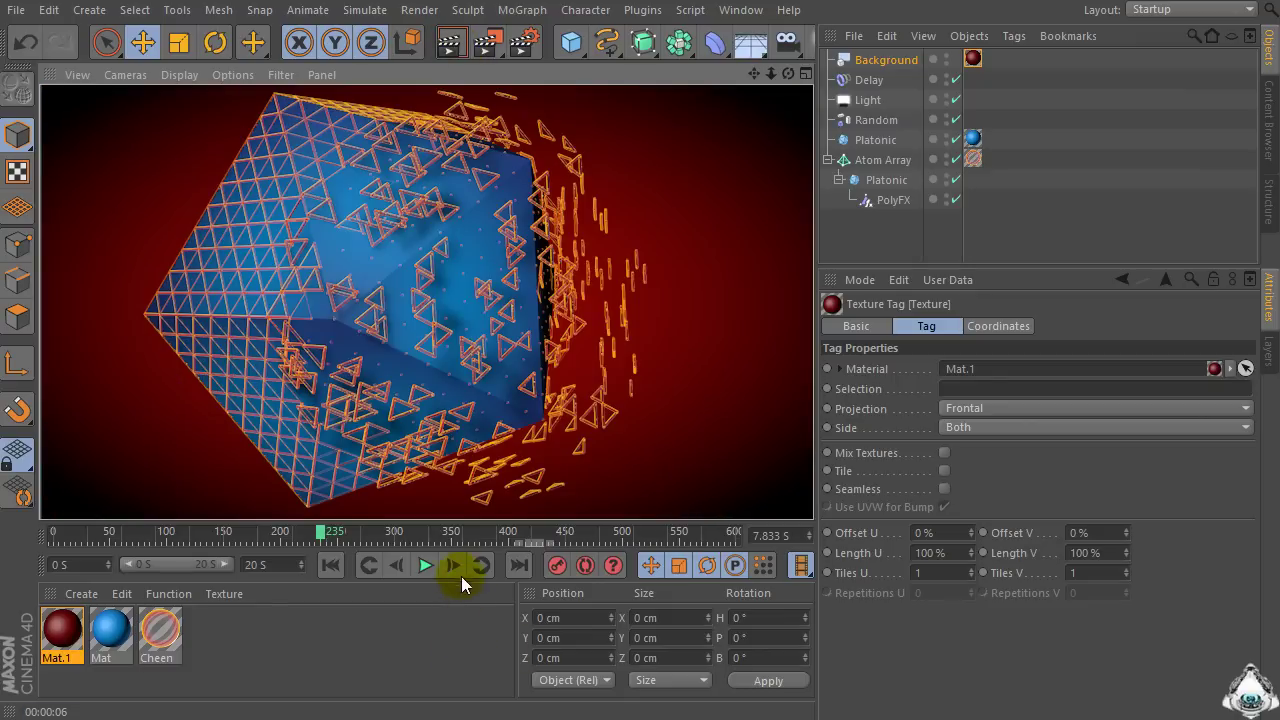
left_click(428, 566)
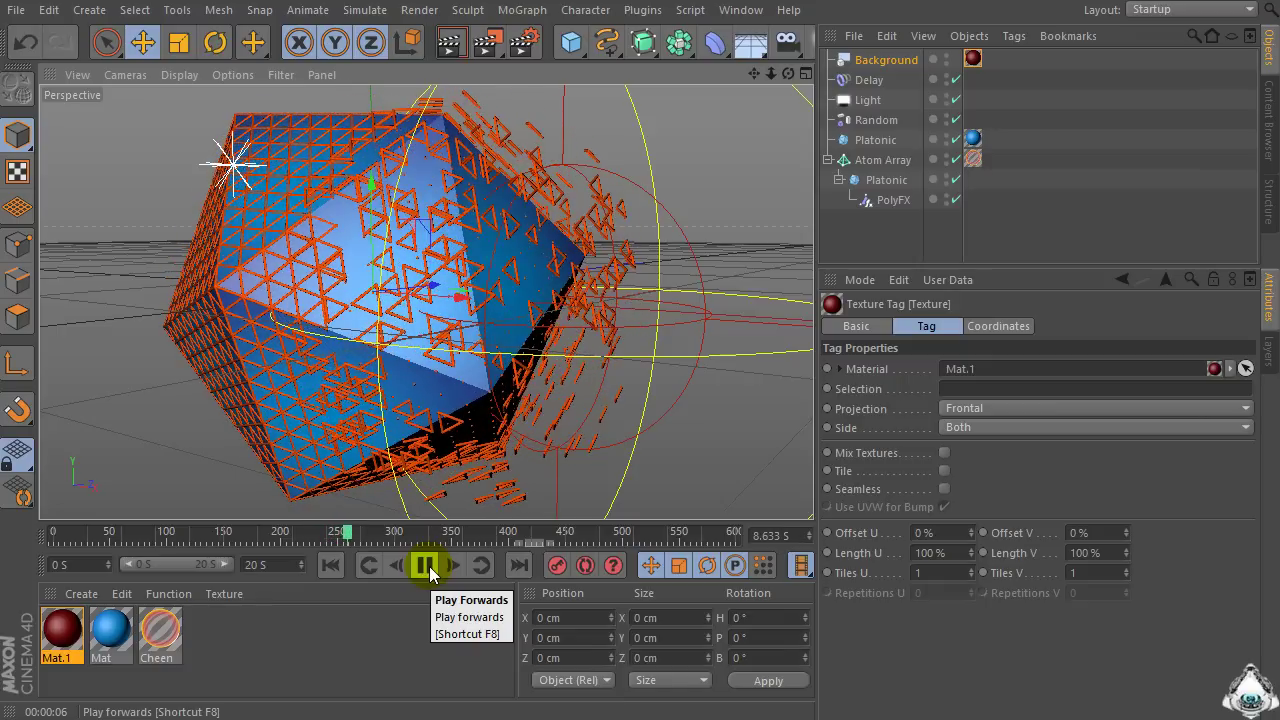
left_click(428, 566)
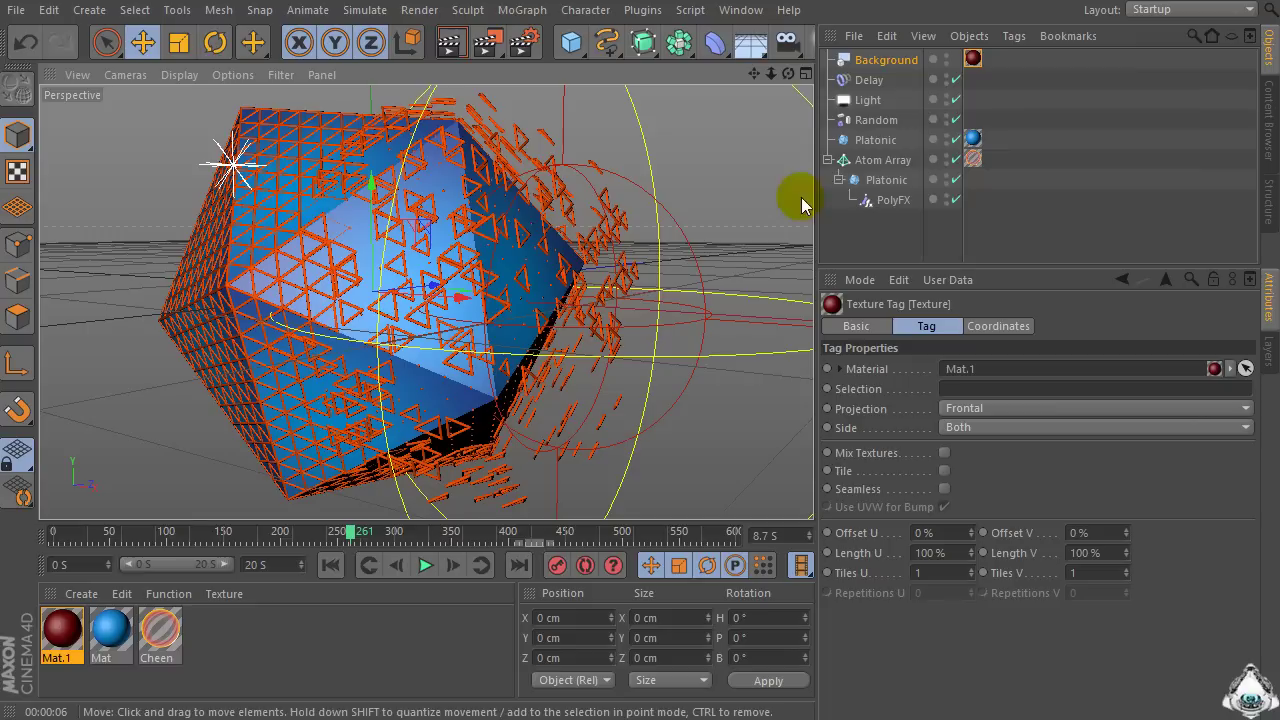
Move the Random effector to about X 119 cm, Z -35 cm and play the animation to check the scattering.
left_click(868, 121)
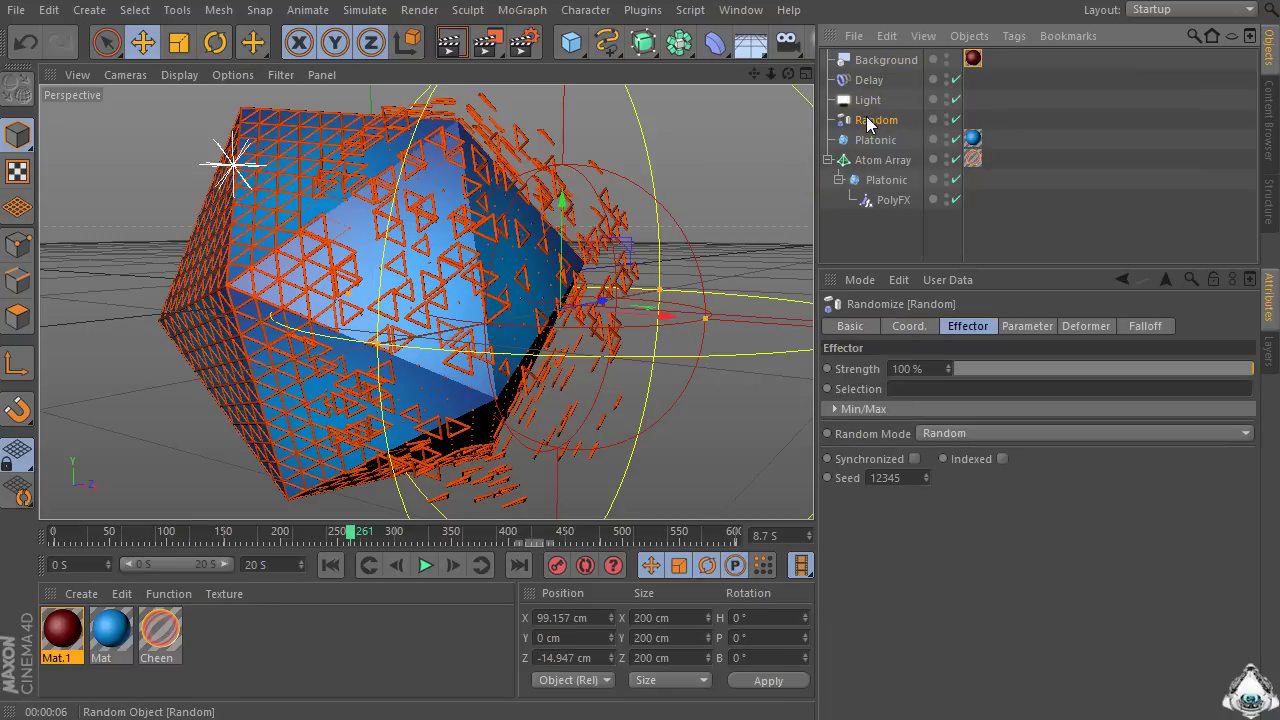
left_click_drag(663, 314, 684, 349)
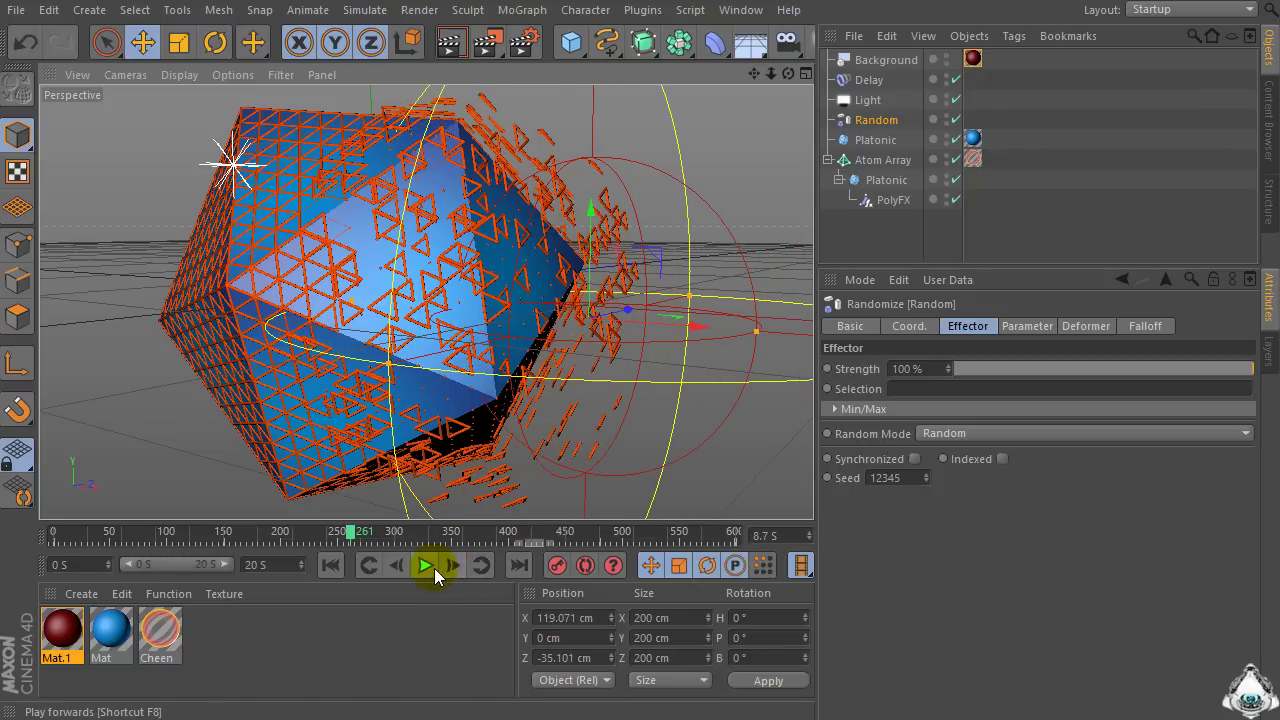
left_click(425, 566)
left_click(425, 566)
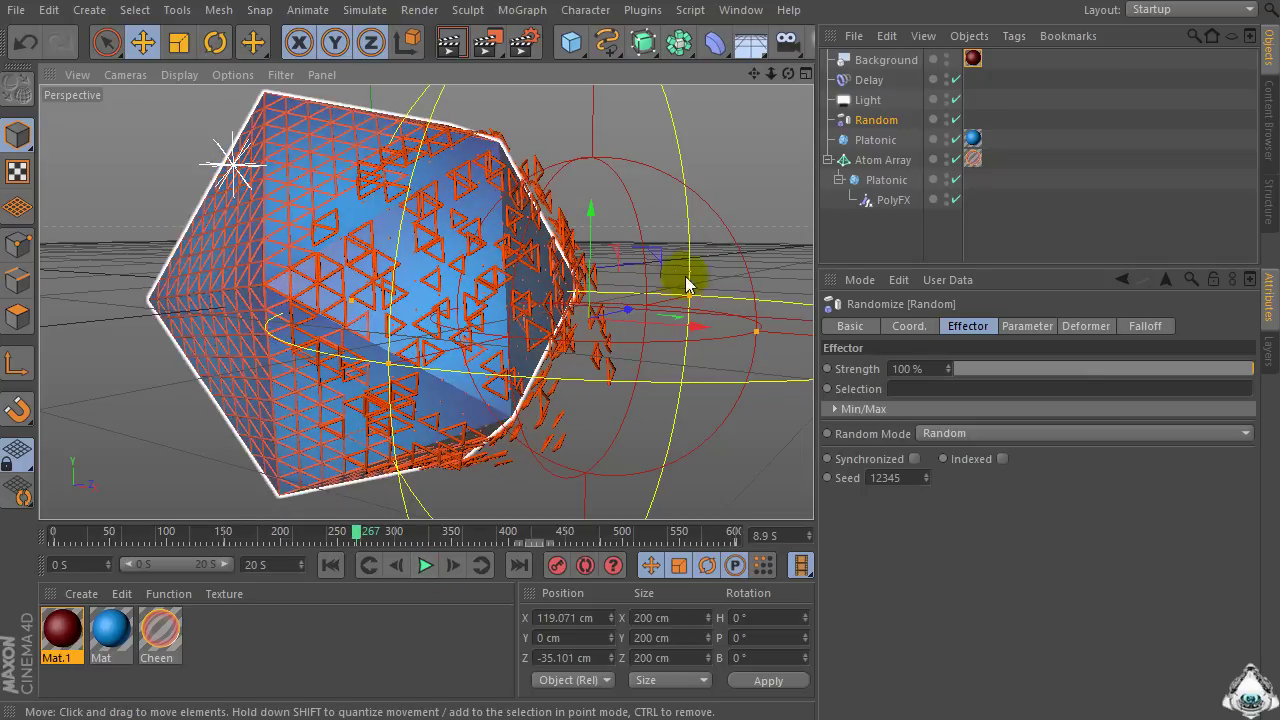
Shift the Random effector along its X axis to about 105 cm, play the animation and render the viewport.
left_click_drag(694, 329, 648, 323)
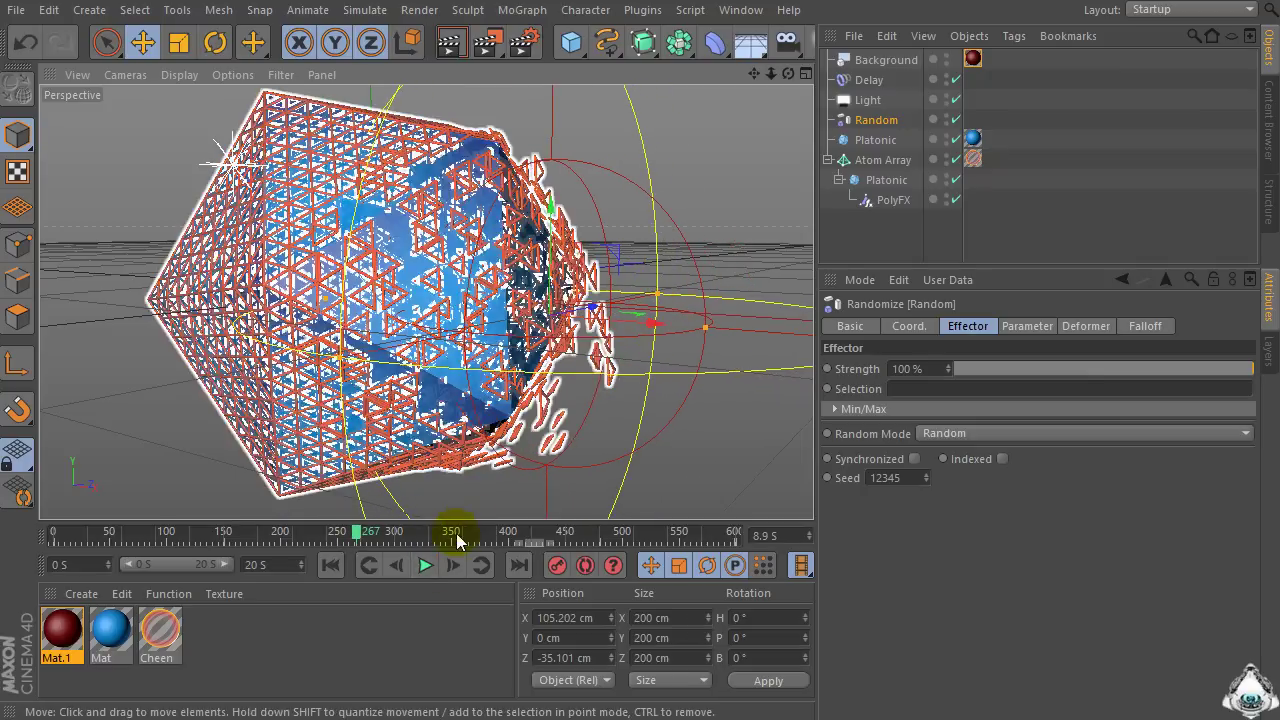
left_click(425, 566)
left_click(425, 566)
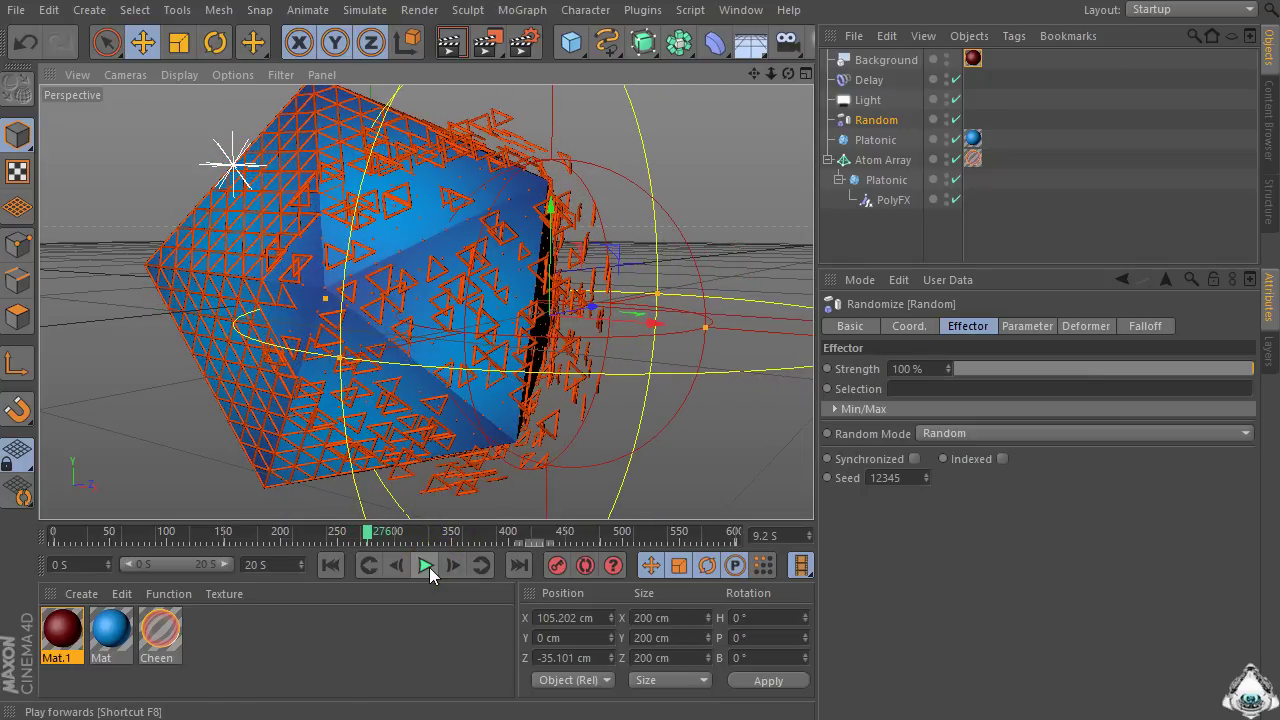
left_click(451, 45)
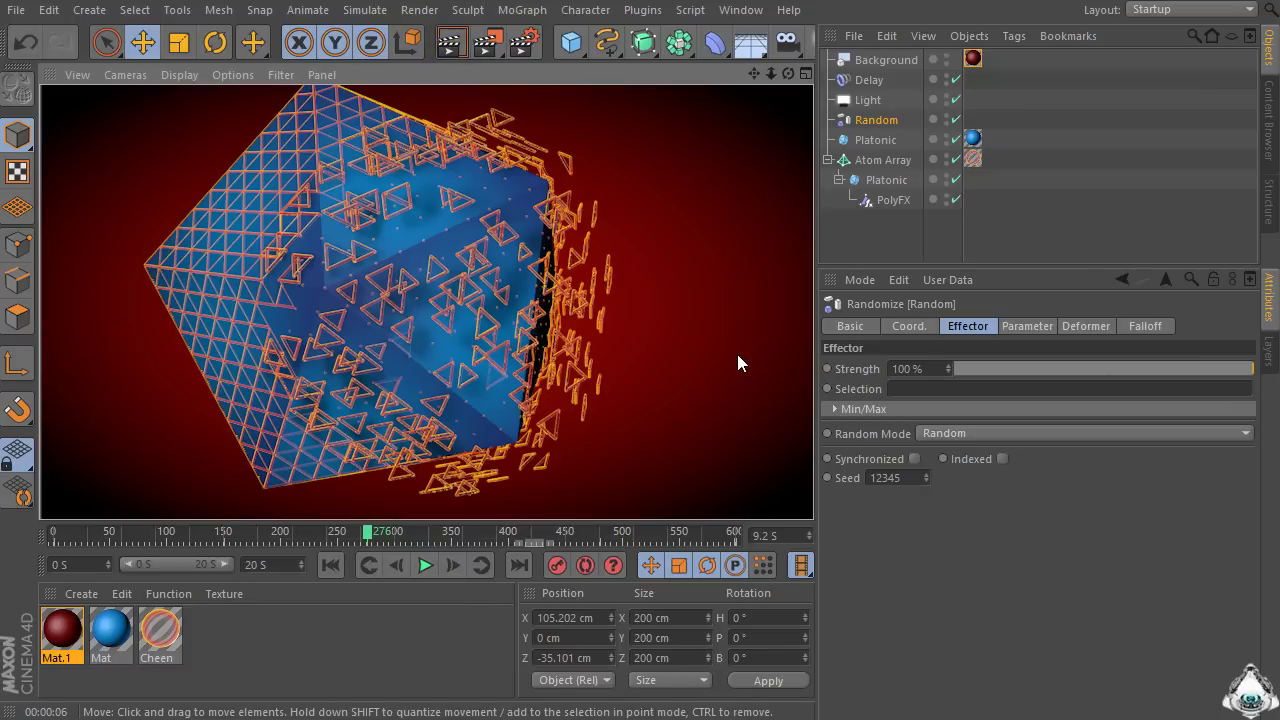
Play the animation further and examine the scattered wireframe from slightly different angles with a viewport render.
left_click(425, 566)
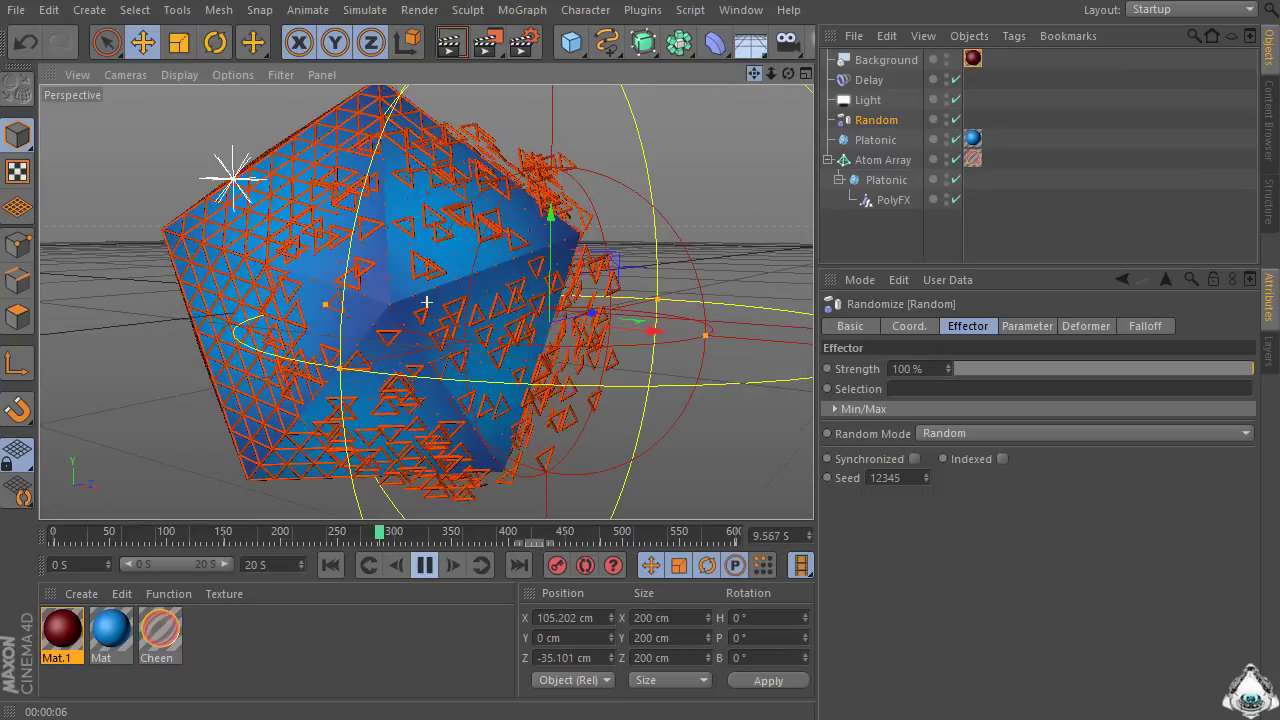
left_click(425, 566)
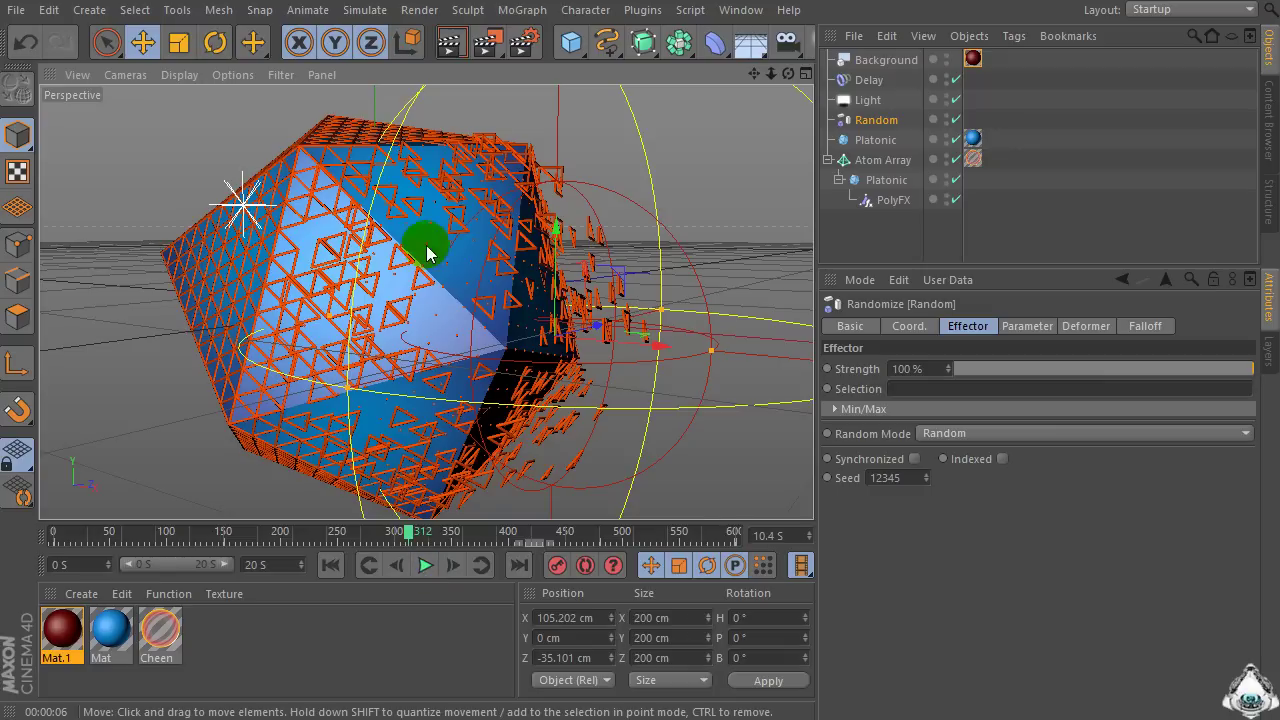
mouse_move(754, 74)
left_mouse_down()
mouse_move(764, 48)
mouse_move(780, 73)
mouse_move(755, 76)
left_mouse_up()
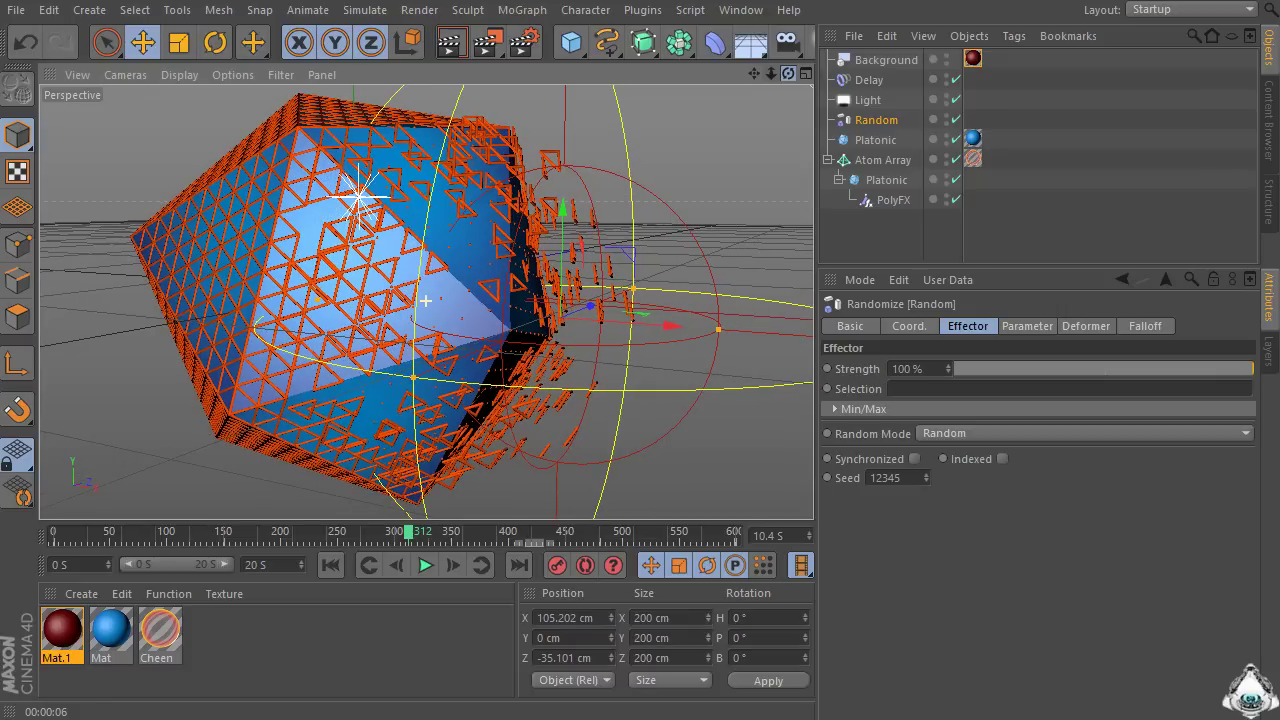
mouse_move(771, 73)
left_mouse_down()
mouse_move(789, 86)
mouse_move(770, 76)
mouse_move(752, 89)
left_mouse_up()
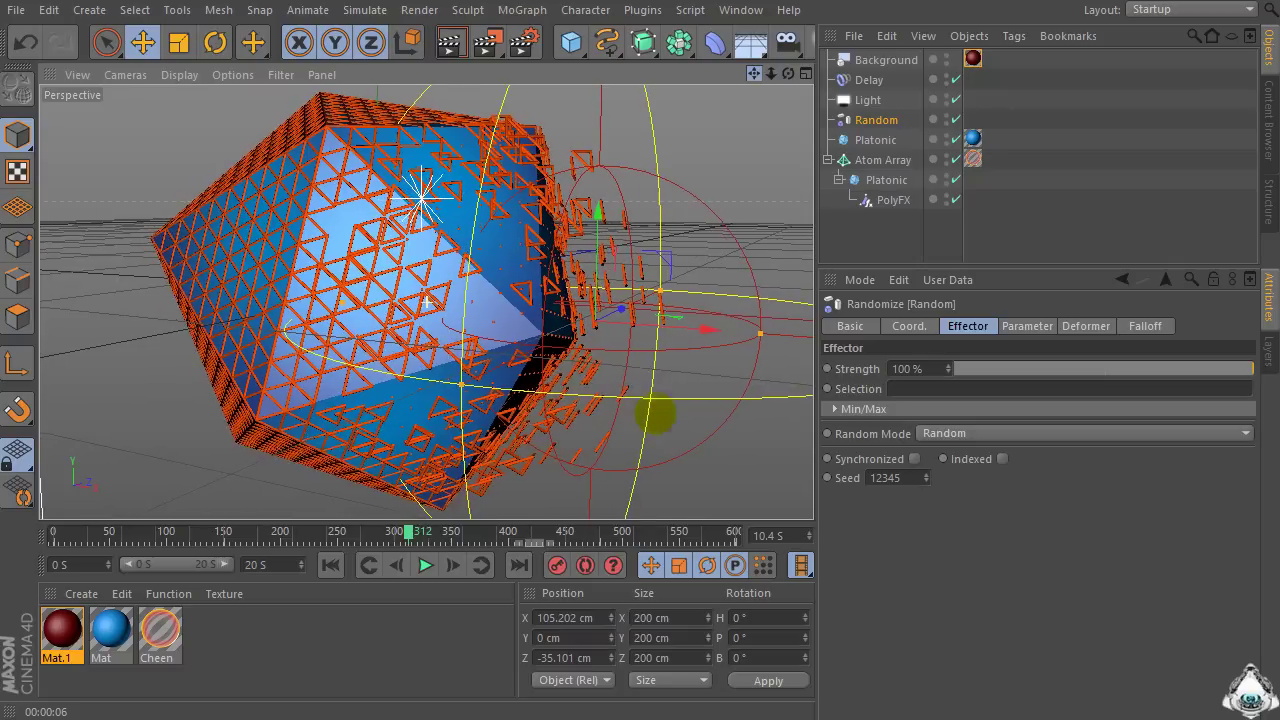
left_click(771, 75)
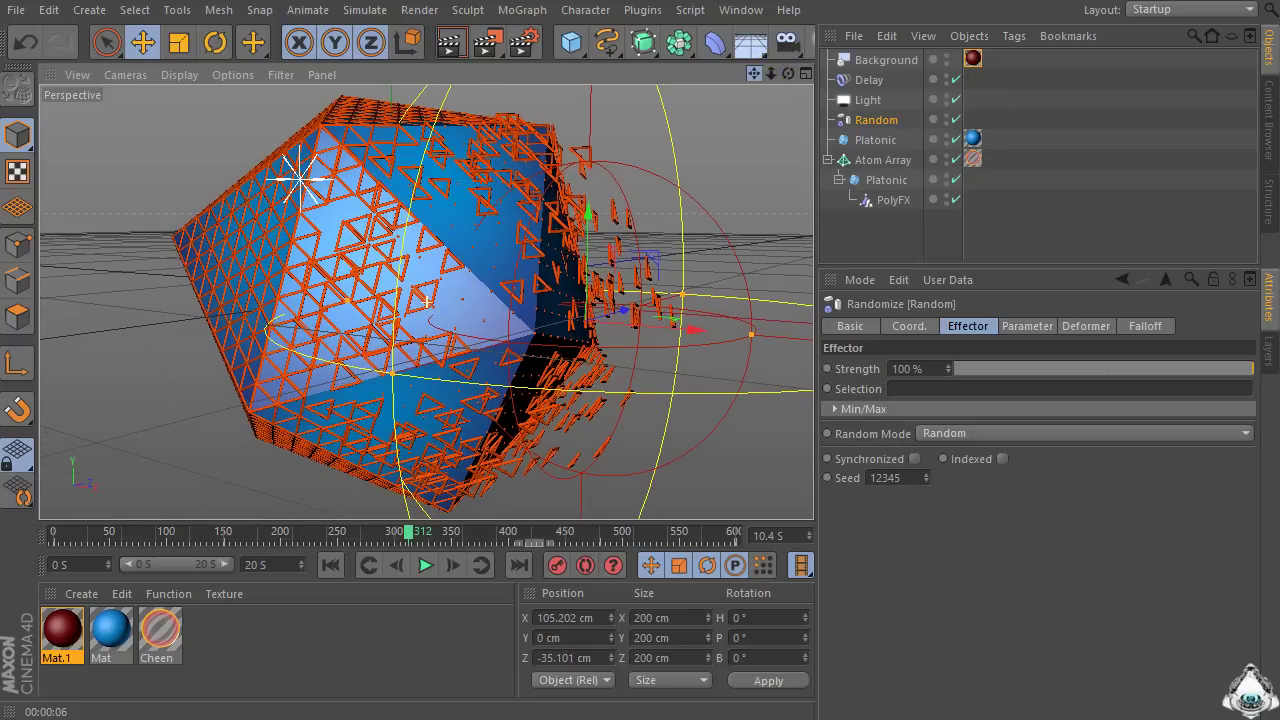
left_click(450, 45)
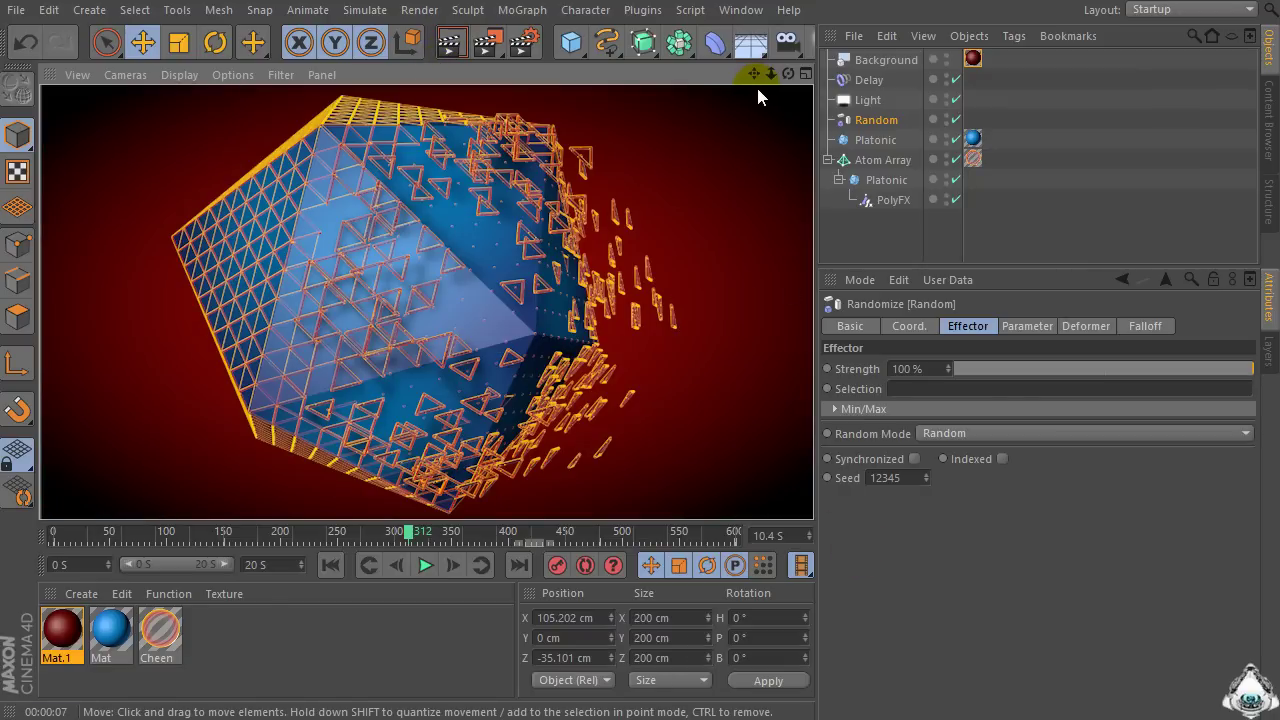
left_click_drag(788, 73, 755, 77)
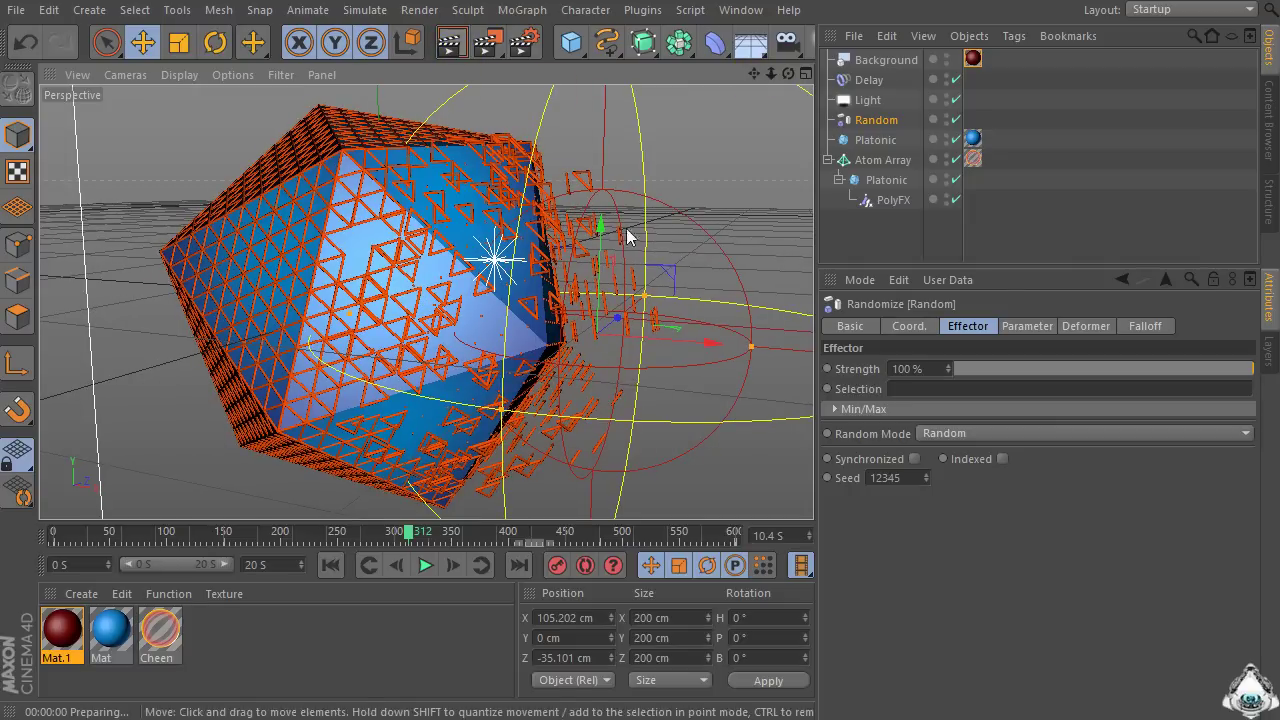